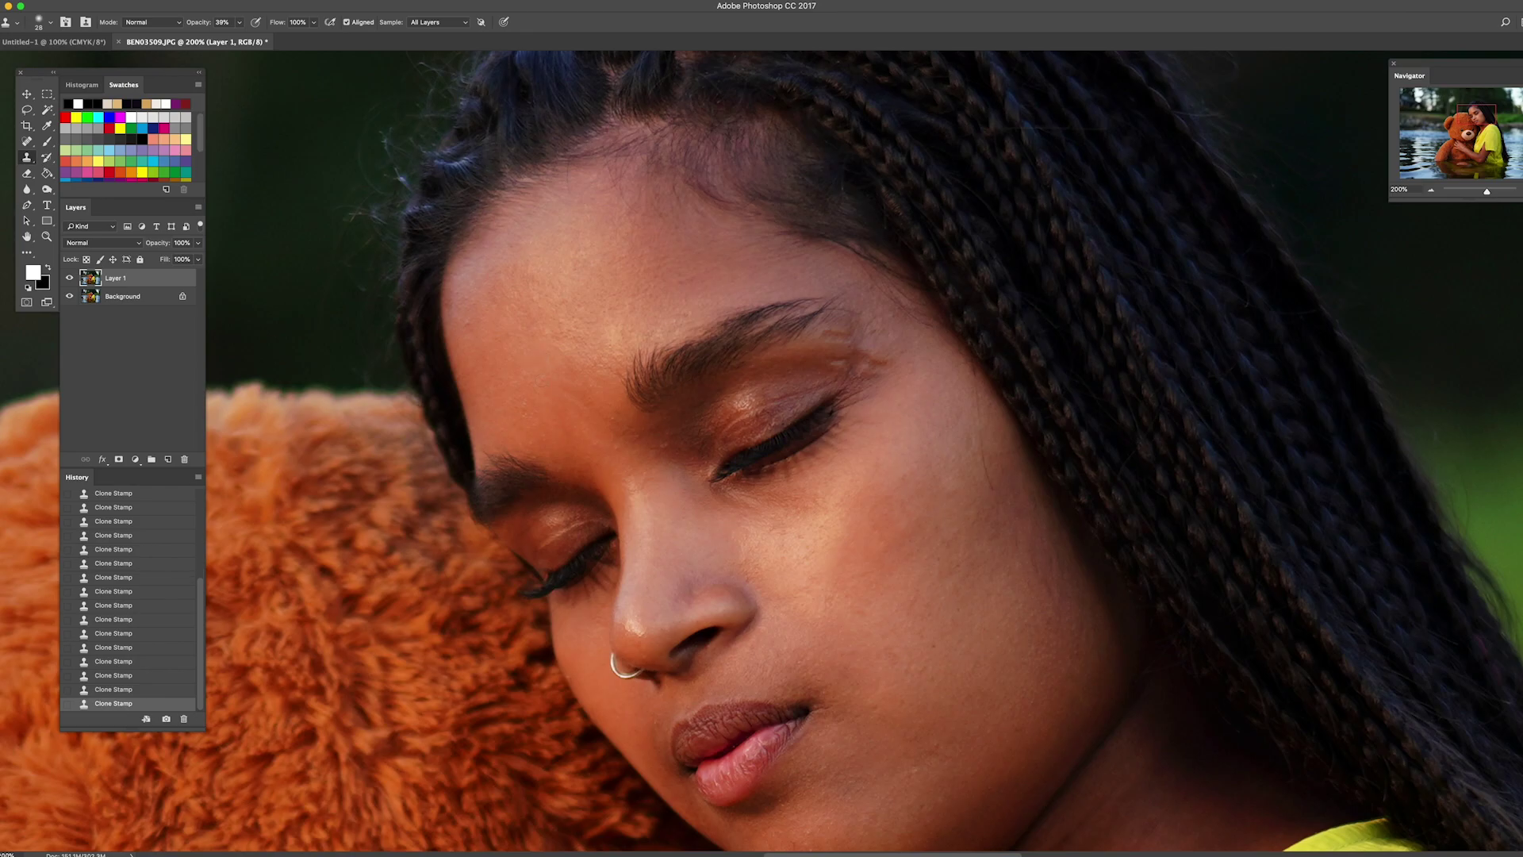
# Set the Clone Stamp to 100% opacity and shrink the brush for fine skin retouching.
pyautogui.press('0')
pyautogui.rightClick(817, 435)
pyautogui.press('Return')
pyautogui.rightClick(869, 383)
pyautogui.press('Return')
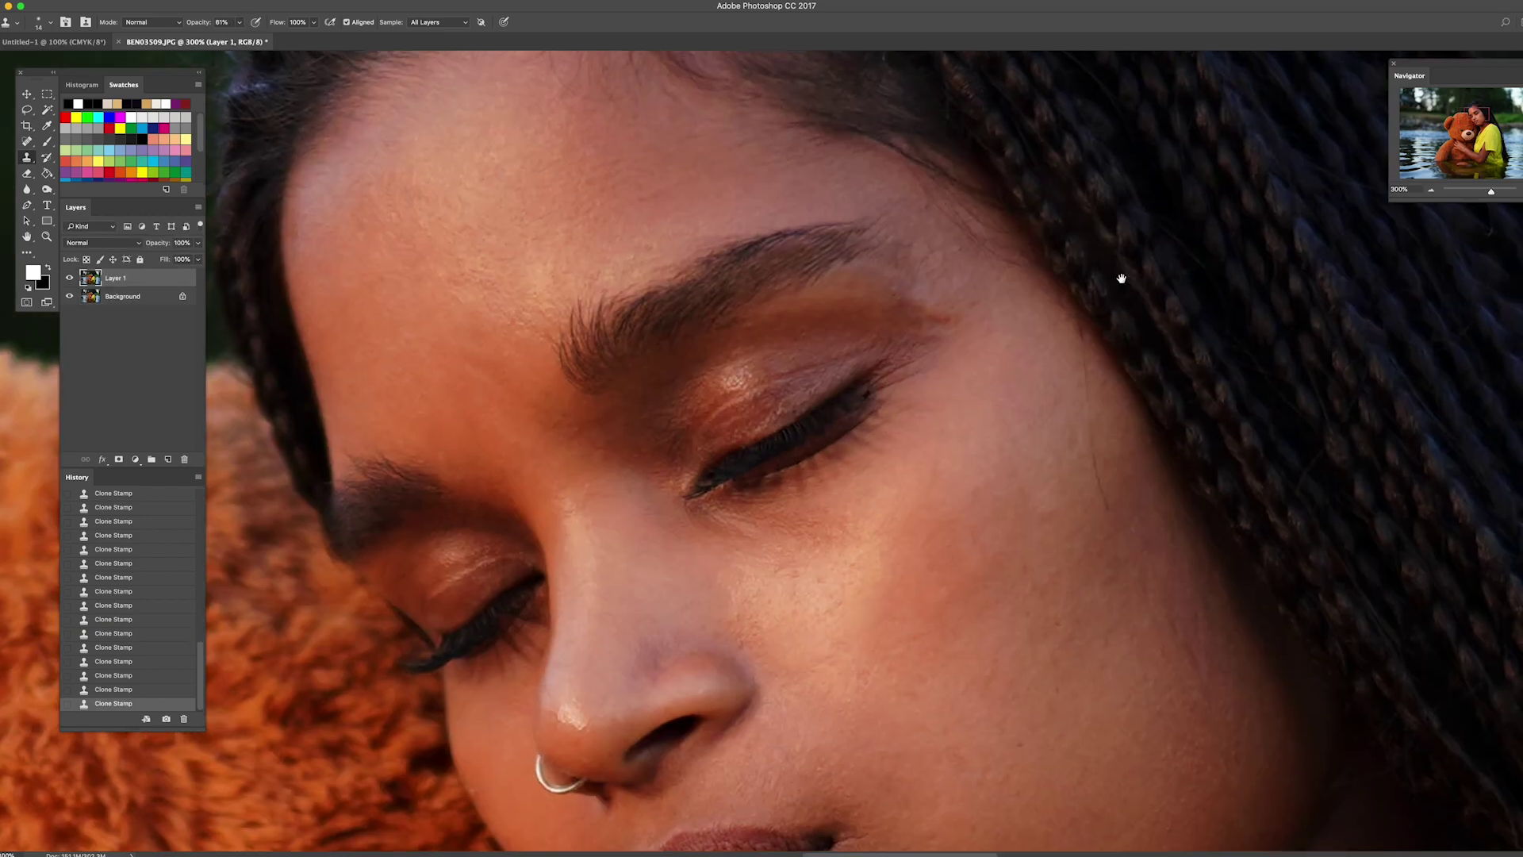
# Zoom to 300% on the nose and clone the nostril with a tiny brush at 50% opacity.
pyautogui.moveTo(1487, 192)
pyautogui.mouseDown()
pyautogui.moveTo(1472, 191)
pyautogui.moveTo(1490, 191)
pyautogui.mouseUp()
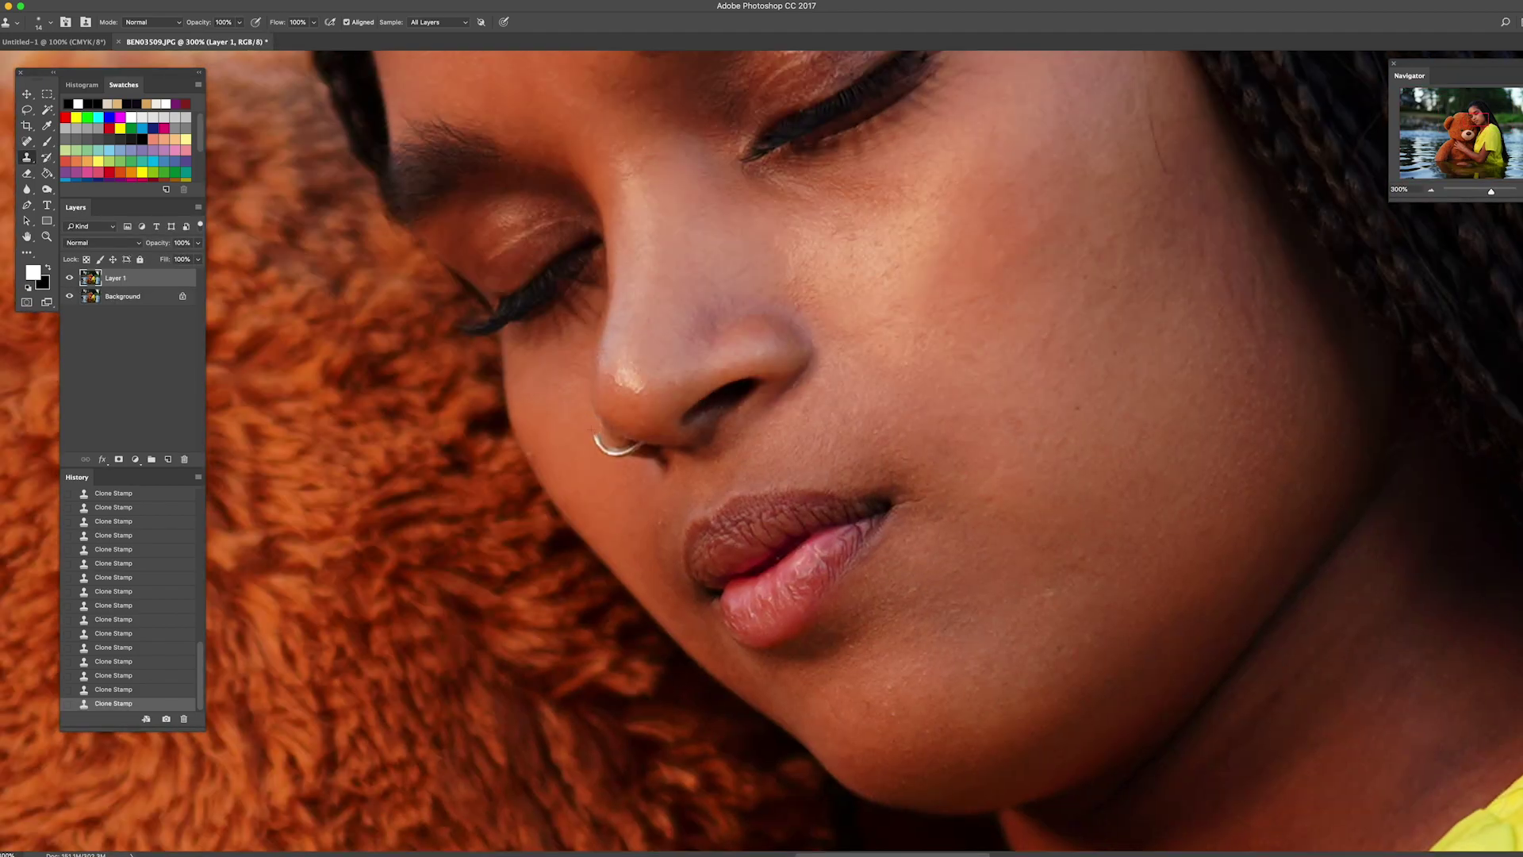
pyautogui.rightClick(706, 452)
pyautogui.press('Return')
pyautogui.press('5')
pyautogui.rightClick(670, 413)
pyautogui.press('Return')
# Rotate the view, zoom out from the cheek and enlarge the clone brush.
pyautogui.moveTo(627, 452); pyautogui.dragTo(668, 364)
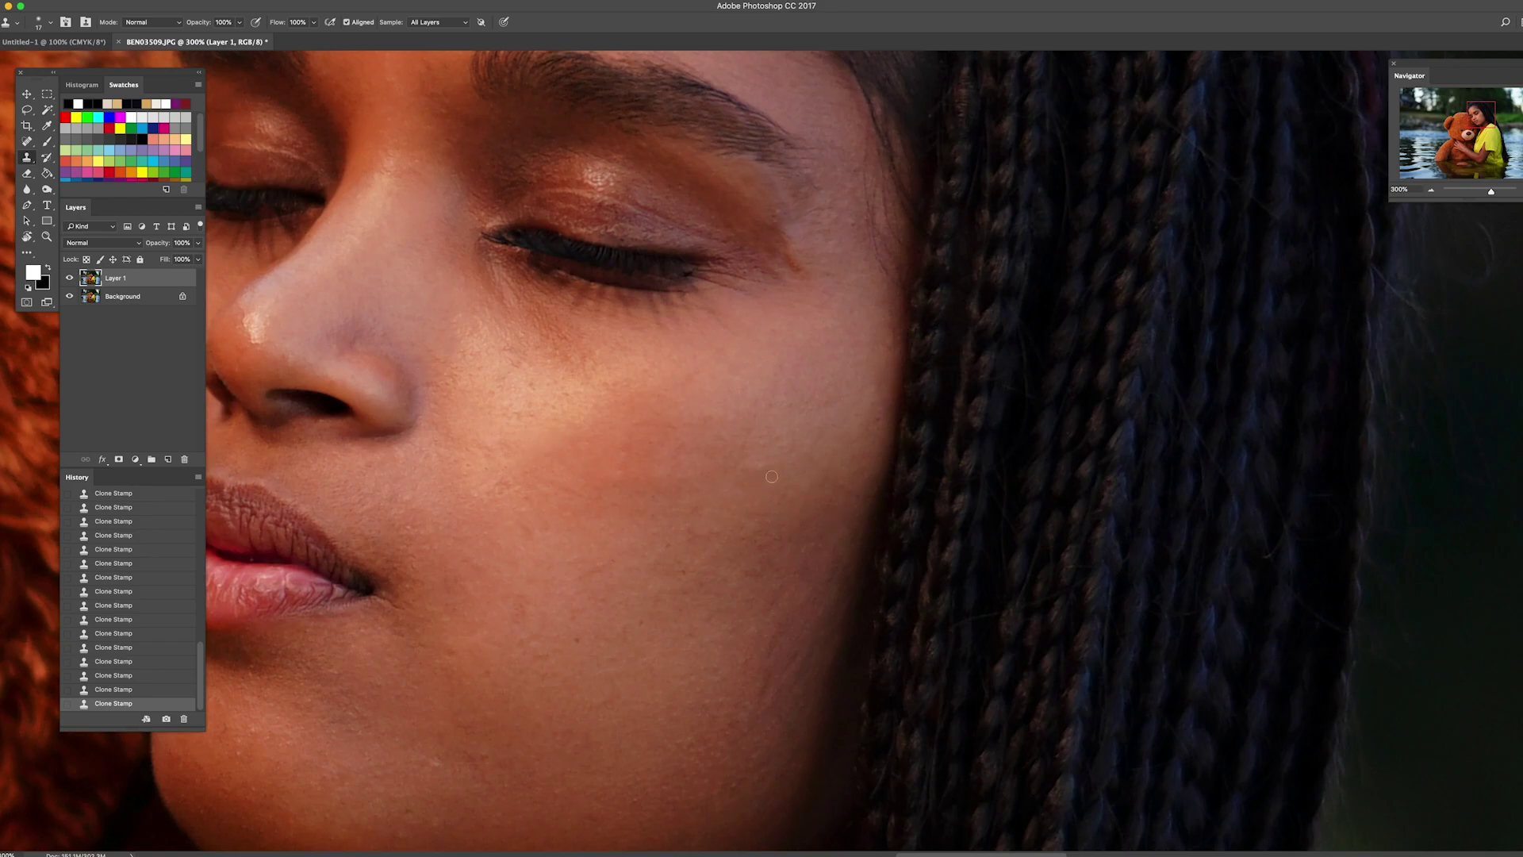
pyautogui.scroll(-5, 761, 478)
pyautogui.press('5')
pyautogui.press('1')
pyautogui.rightClick(831, 418)
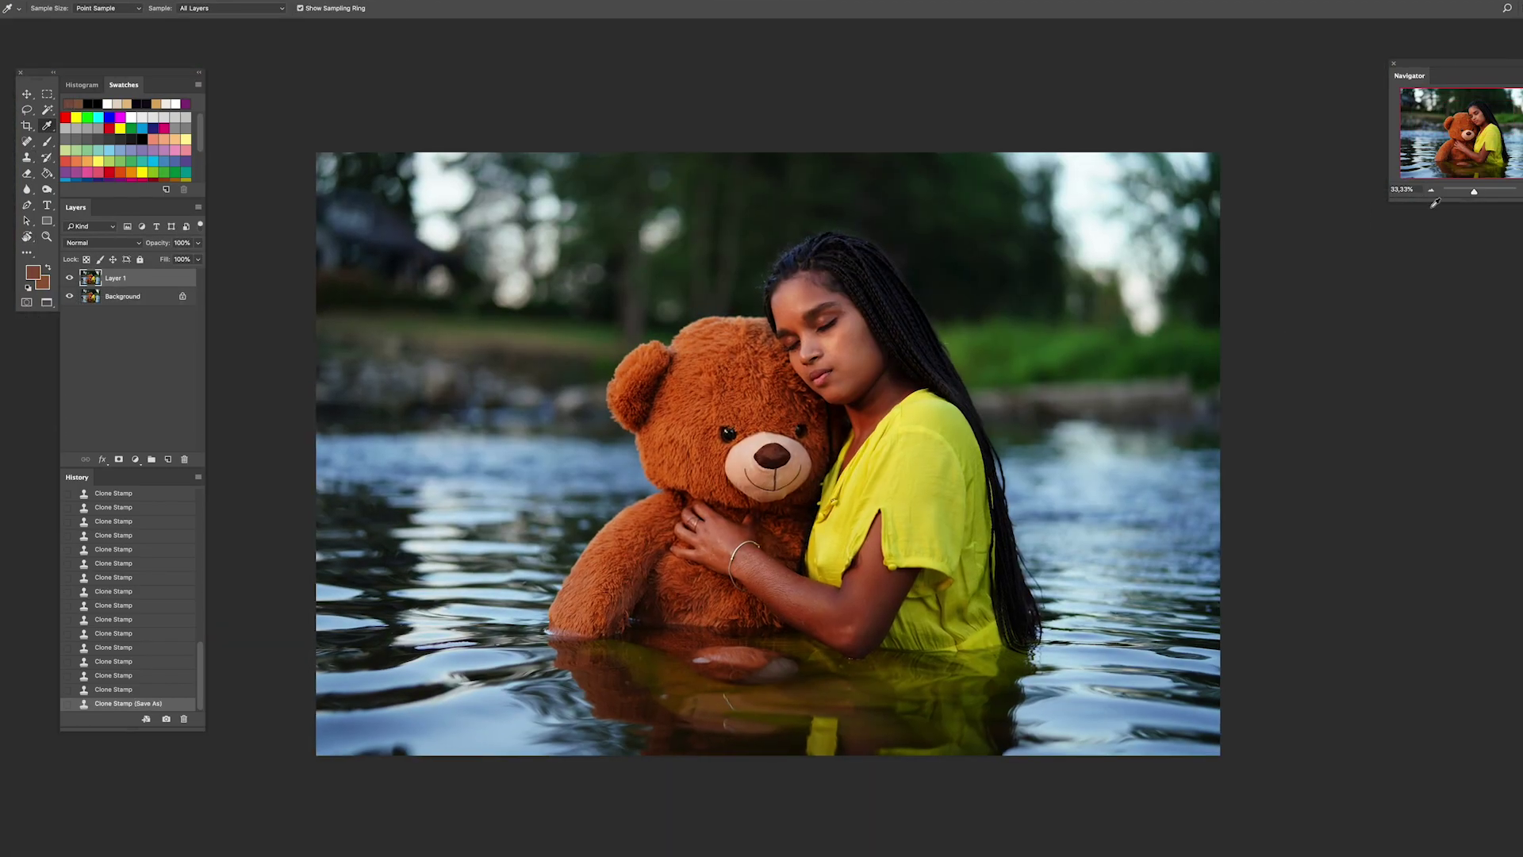
# Delete the selection, then pan and zoom out to fit the whole portrait on screen.
pyautogui.press('Delete')
pyautogui.click(1419, 191)
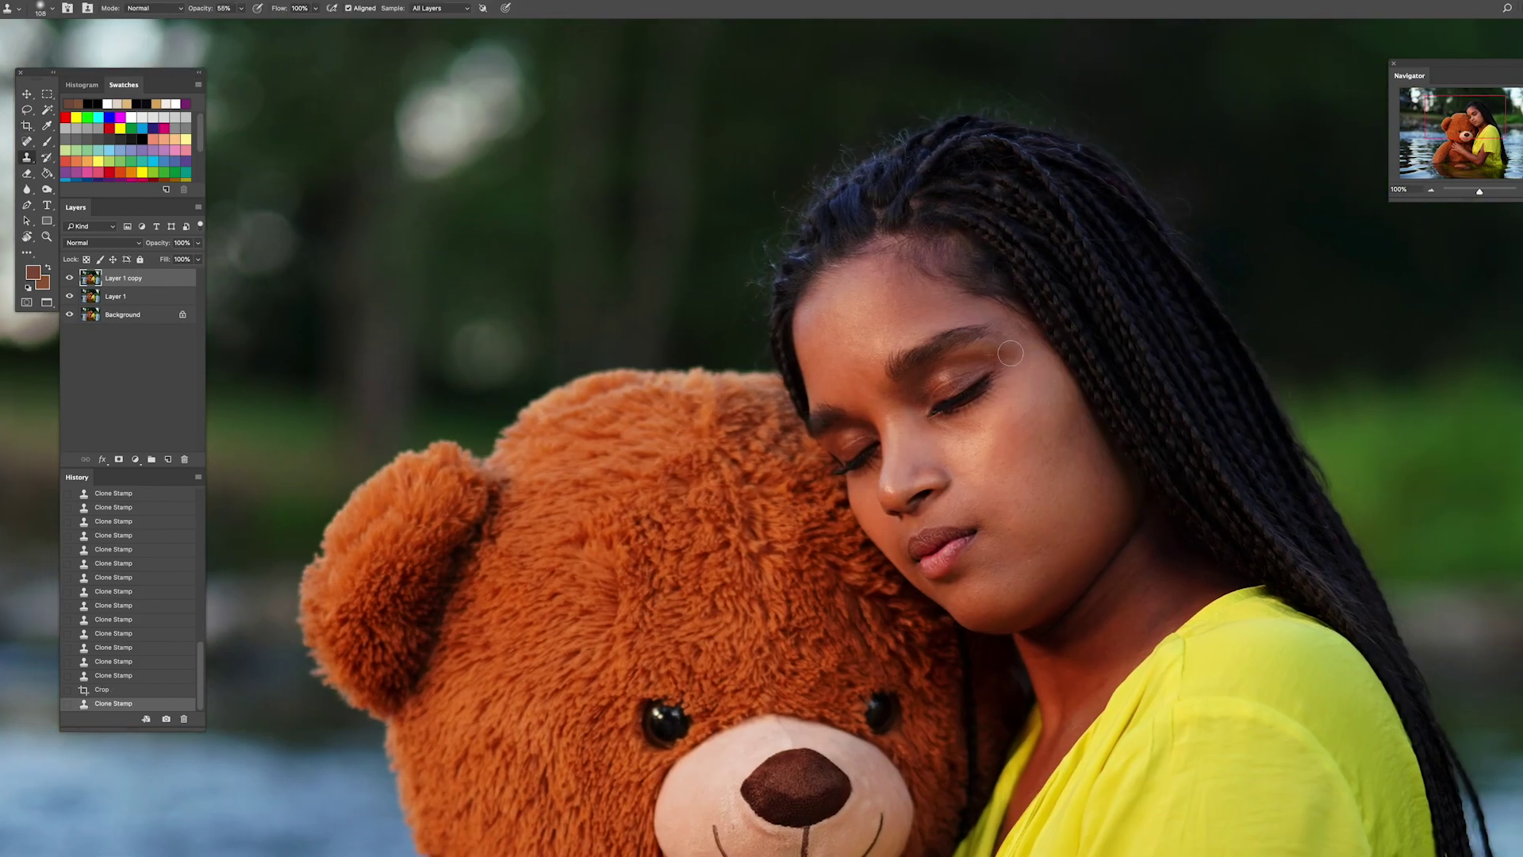
pyautogui.moveTo(978, 350); pyautogui.dragTo(1018, 374)
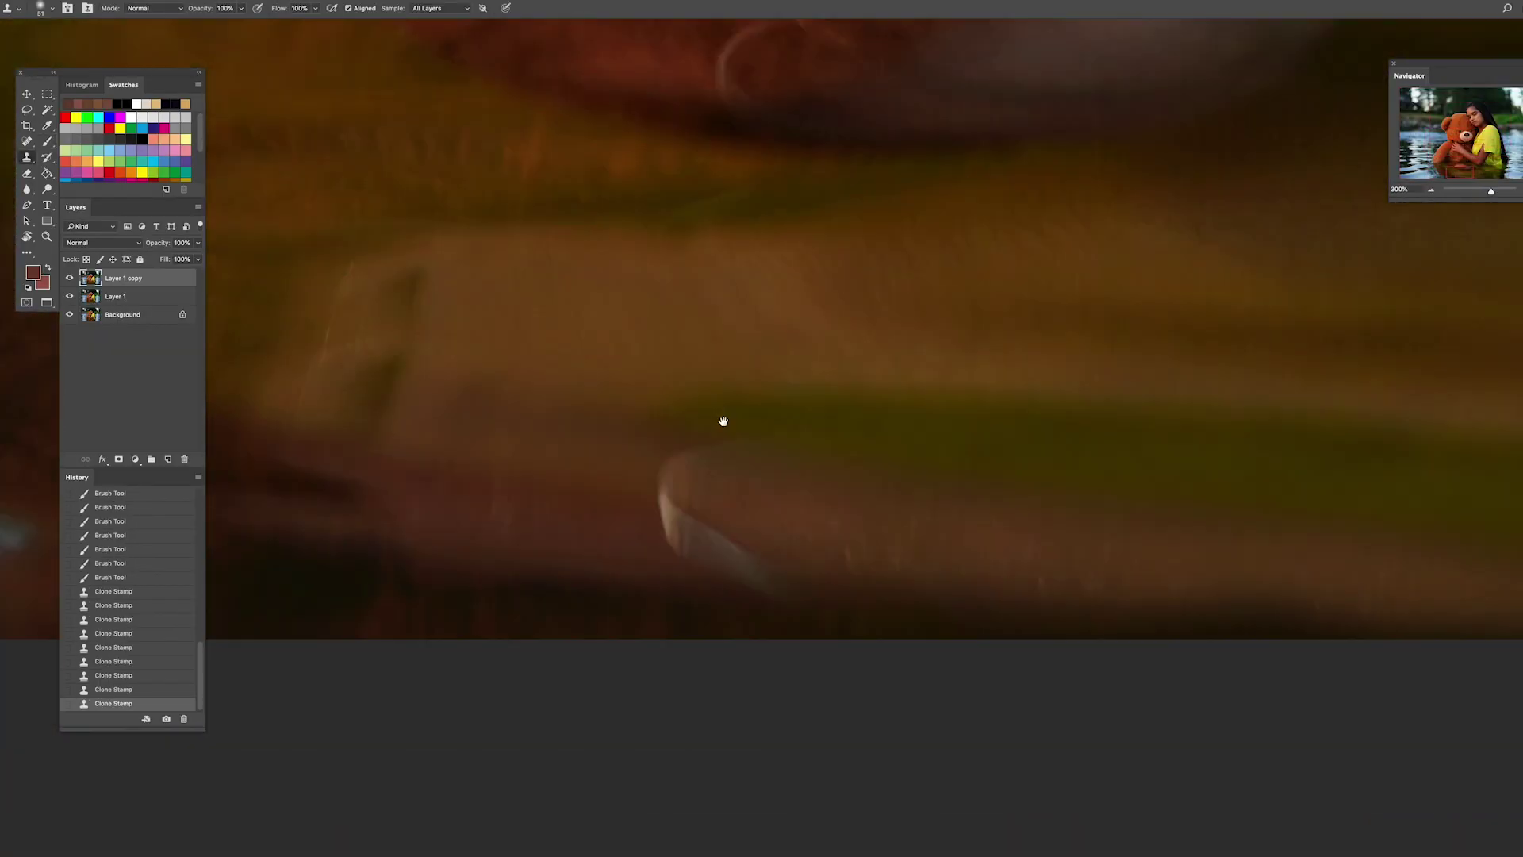
pyautogui.hotkey('ctrl', '0')
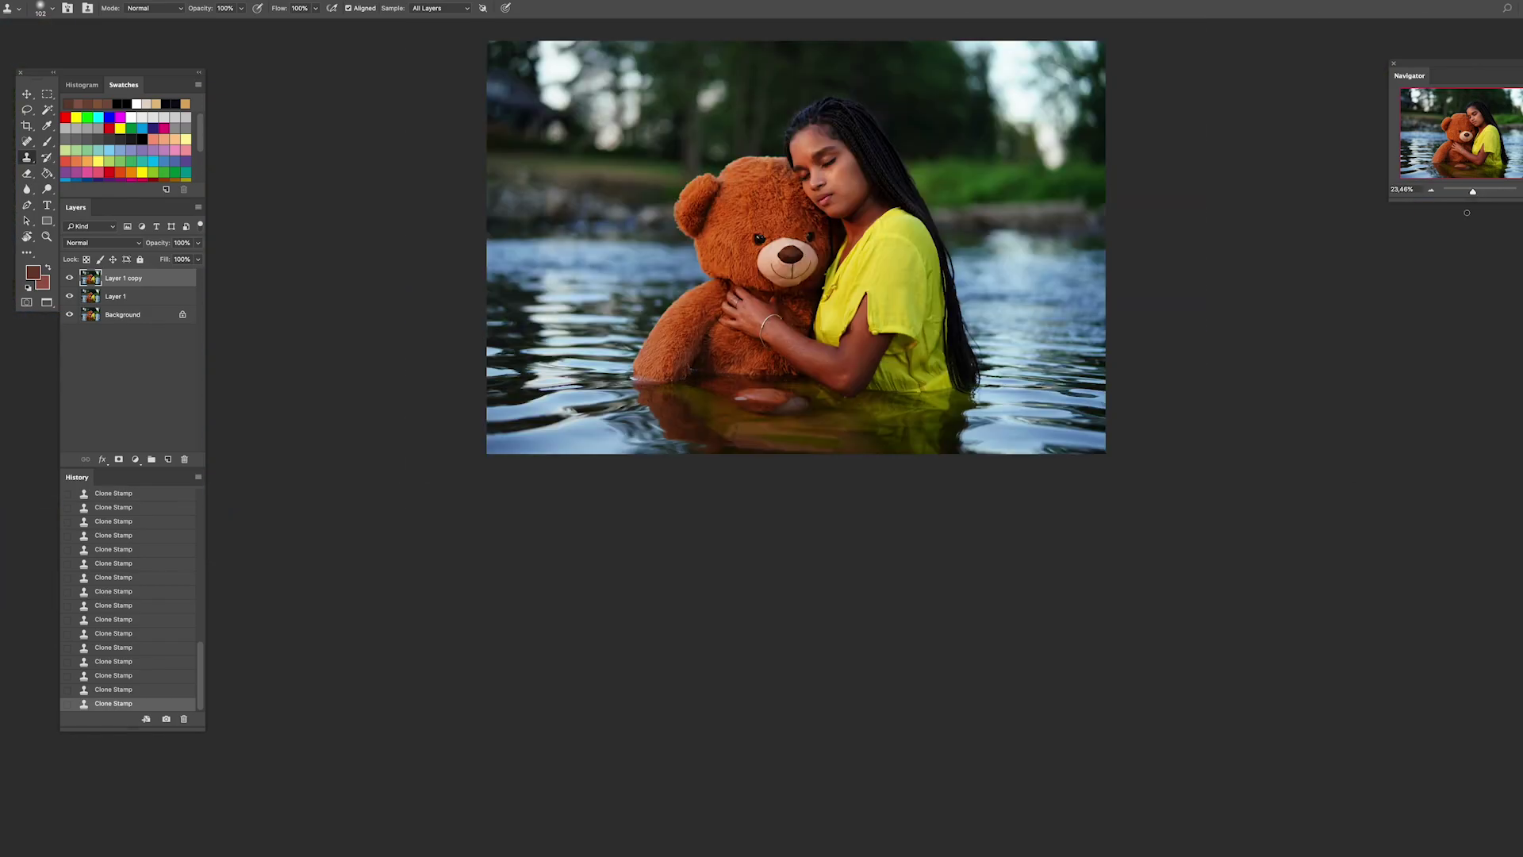
pyautogui.hotkey('ctrl', '-')
pyautogui.click(307, 102)
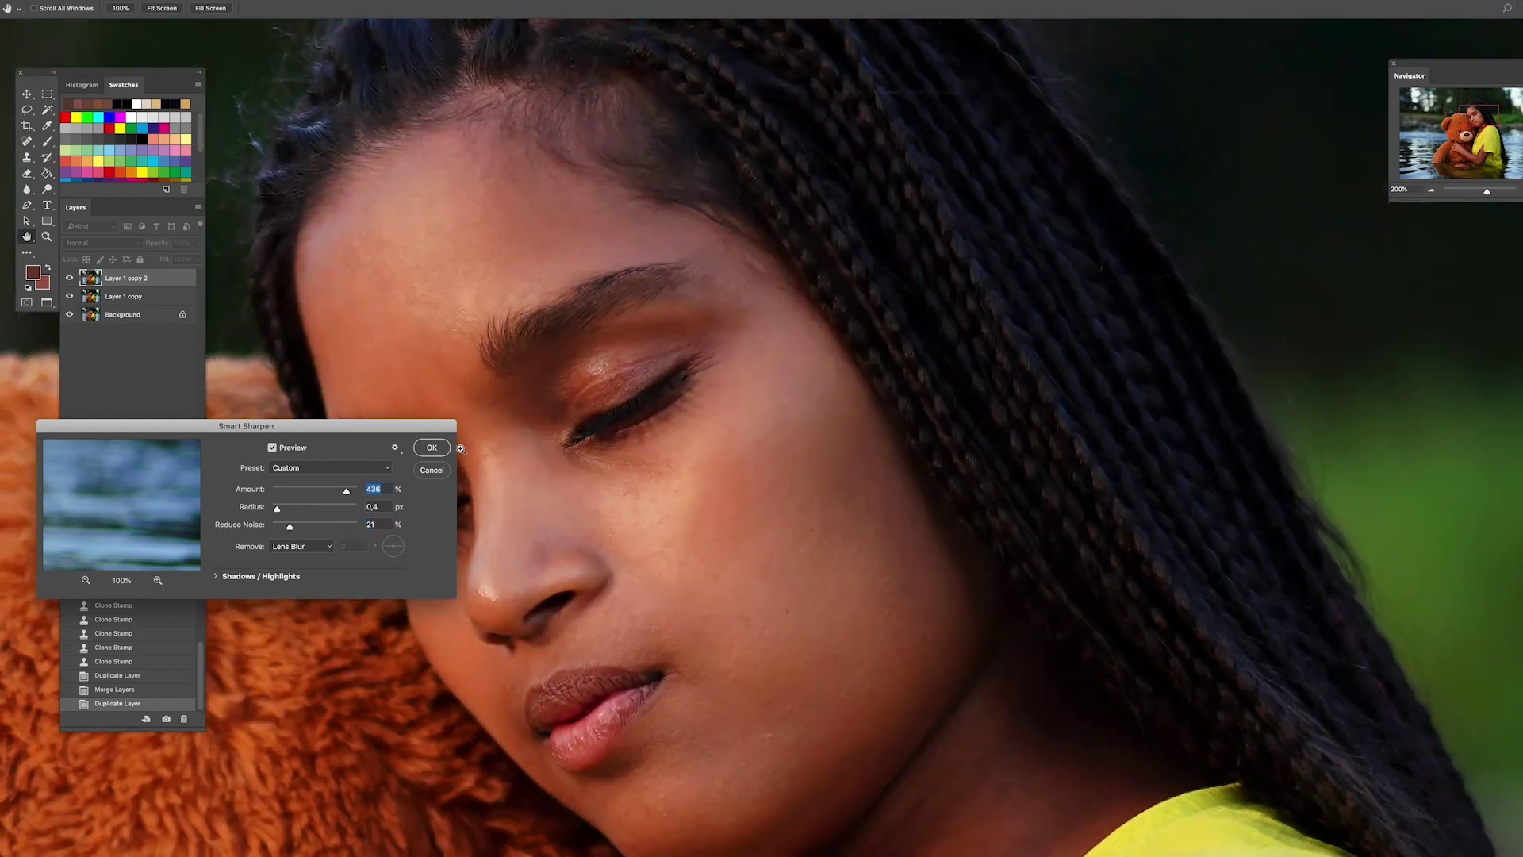
# Apply Smart Sharpen to the merged portrait and hide Layer 2.
pyautogui.press('Return')
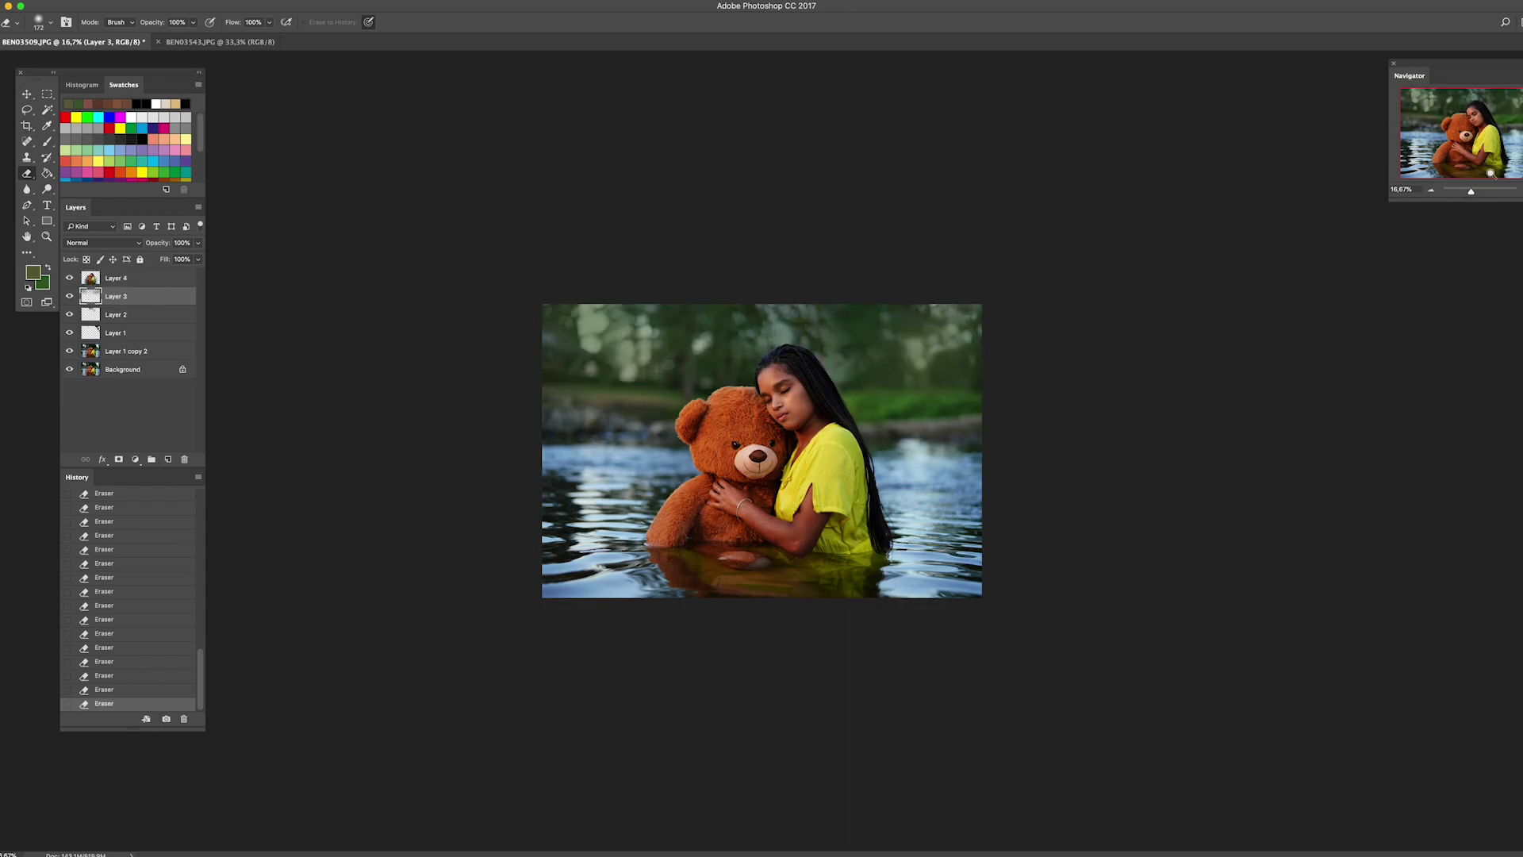
pyautogui.click(69, 315)
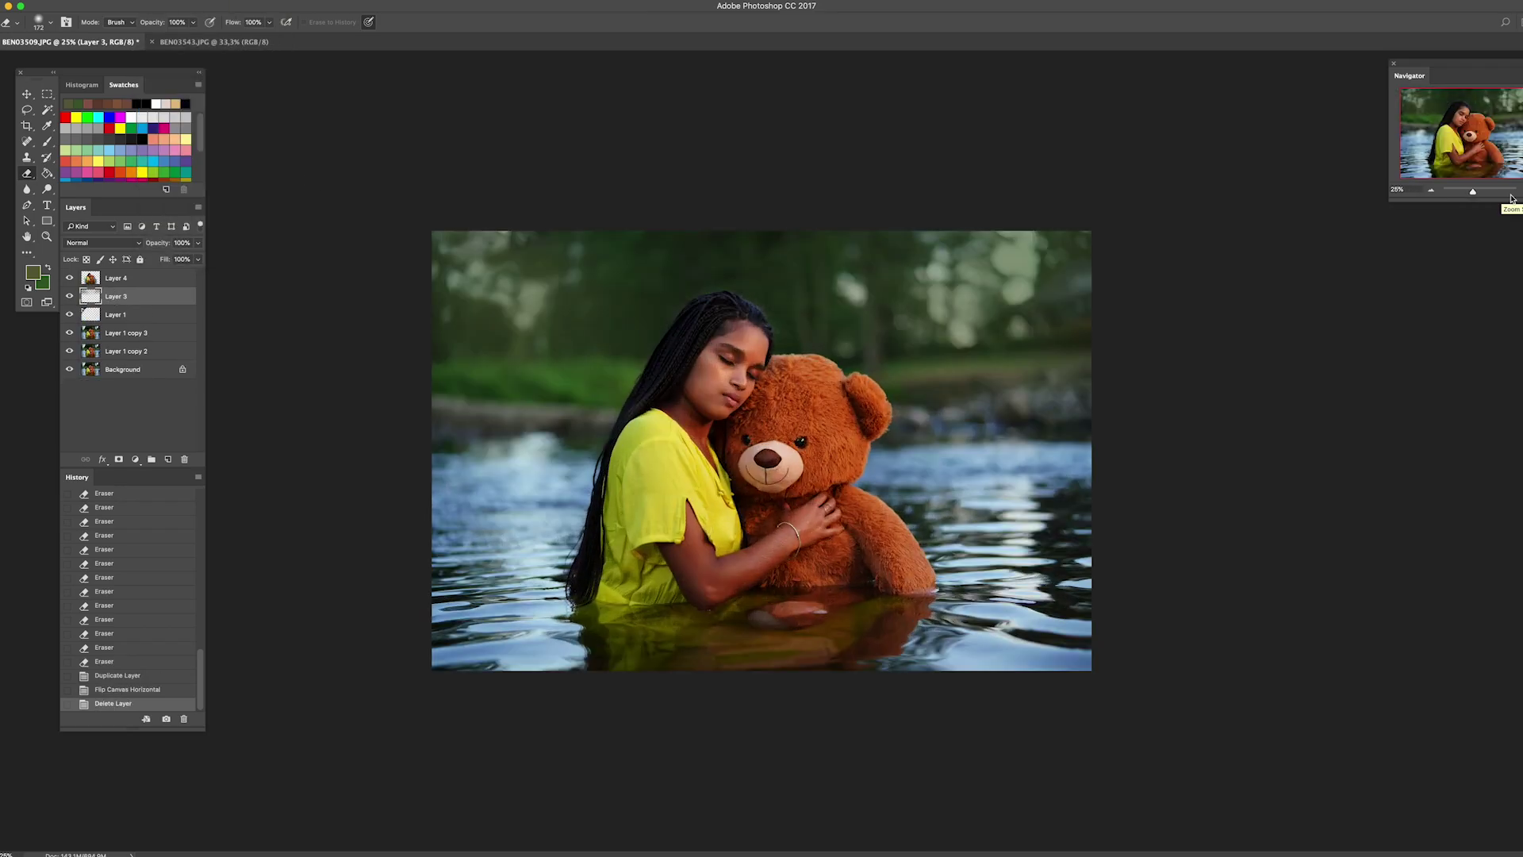
# Merge the selected layers, add a new layer and clone with a much smaller brush.
pyautogui.click(159, 666)
pyautogui.hotkey('ctrl', 'shift', 'alt', 'n')
pyautogui.press('s')
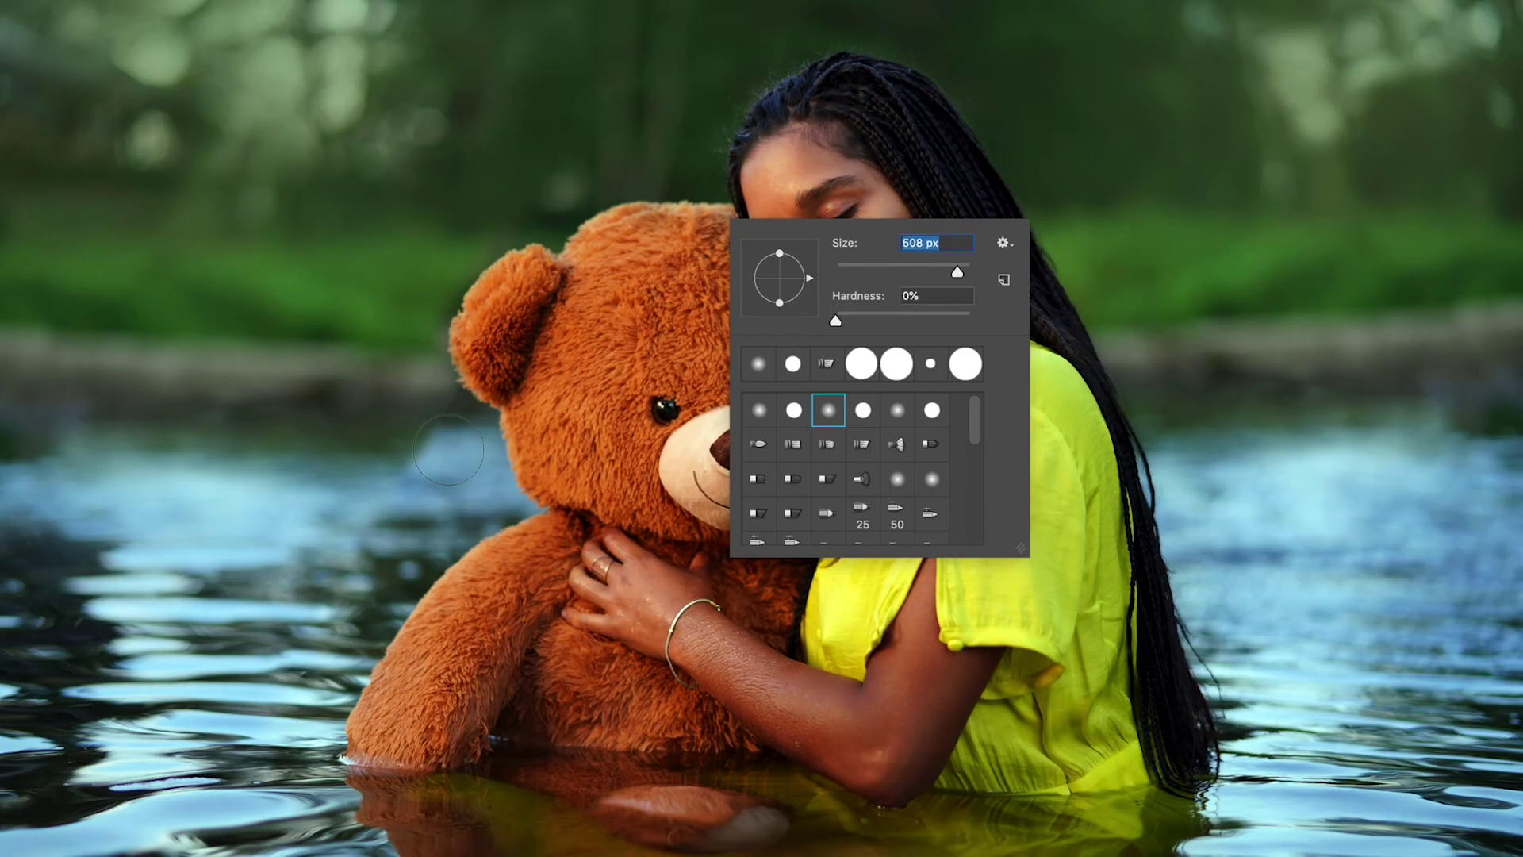
pyautogui.press('[')
pyautogui.press('[')
pyautogui.press('[')
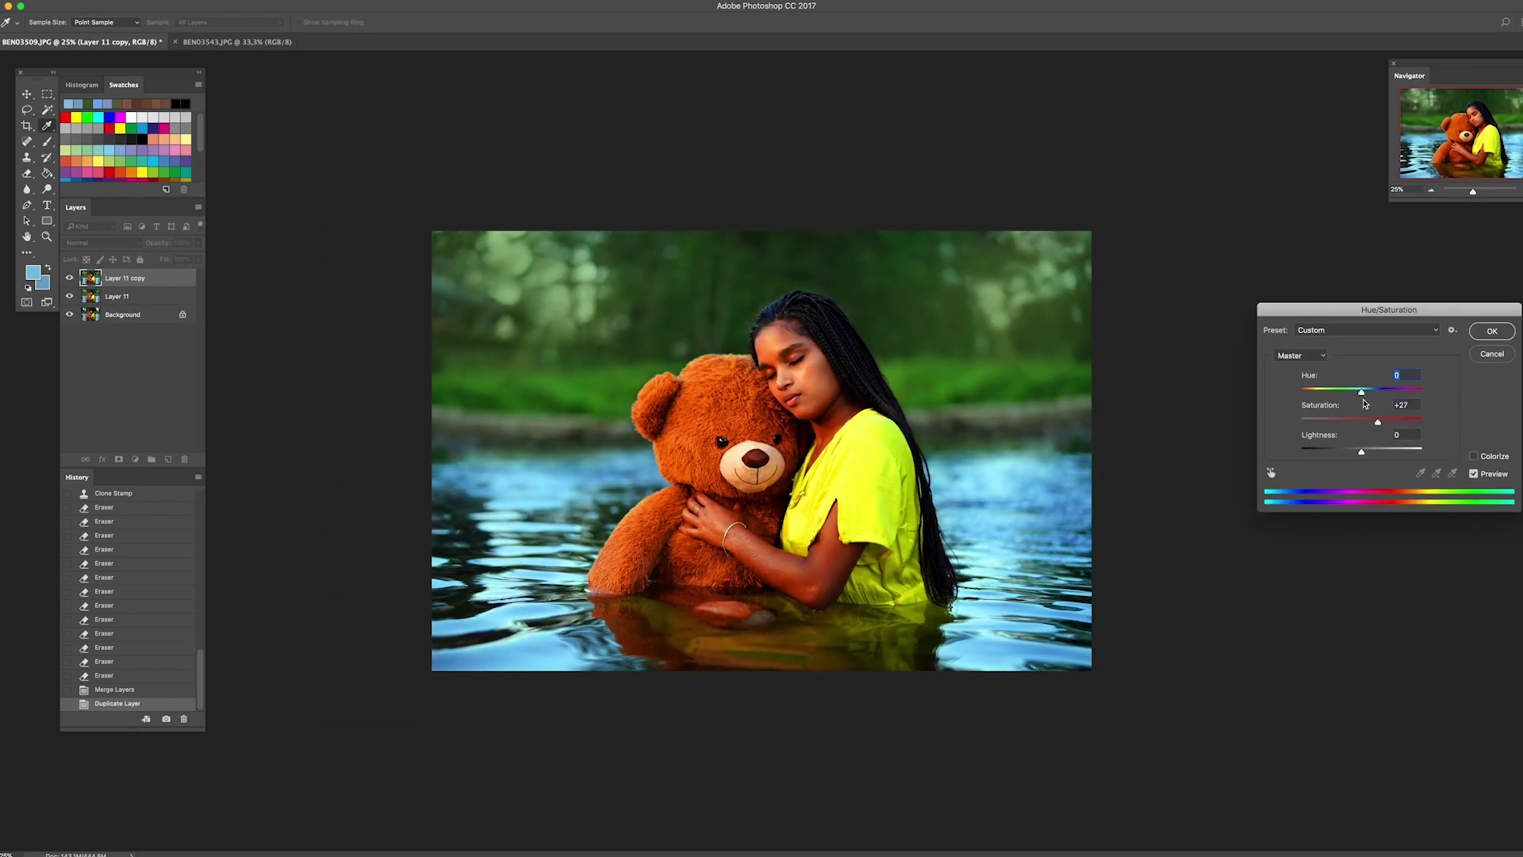
# Apply the saturation boost, then erase it from parts of the image with an enlarged eraser.
pyautogui.press('Return')
pyautogui.press('e')
pyautogui.rightClick(934, 419)
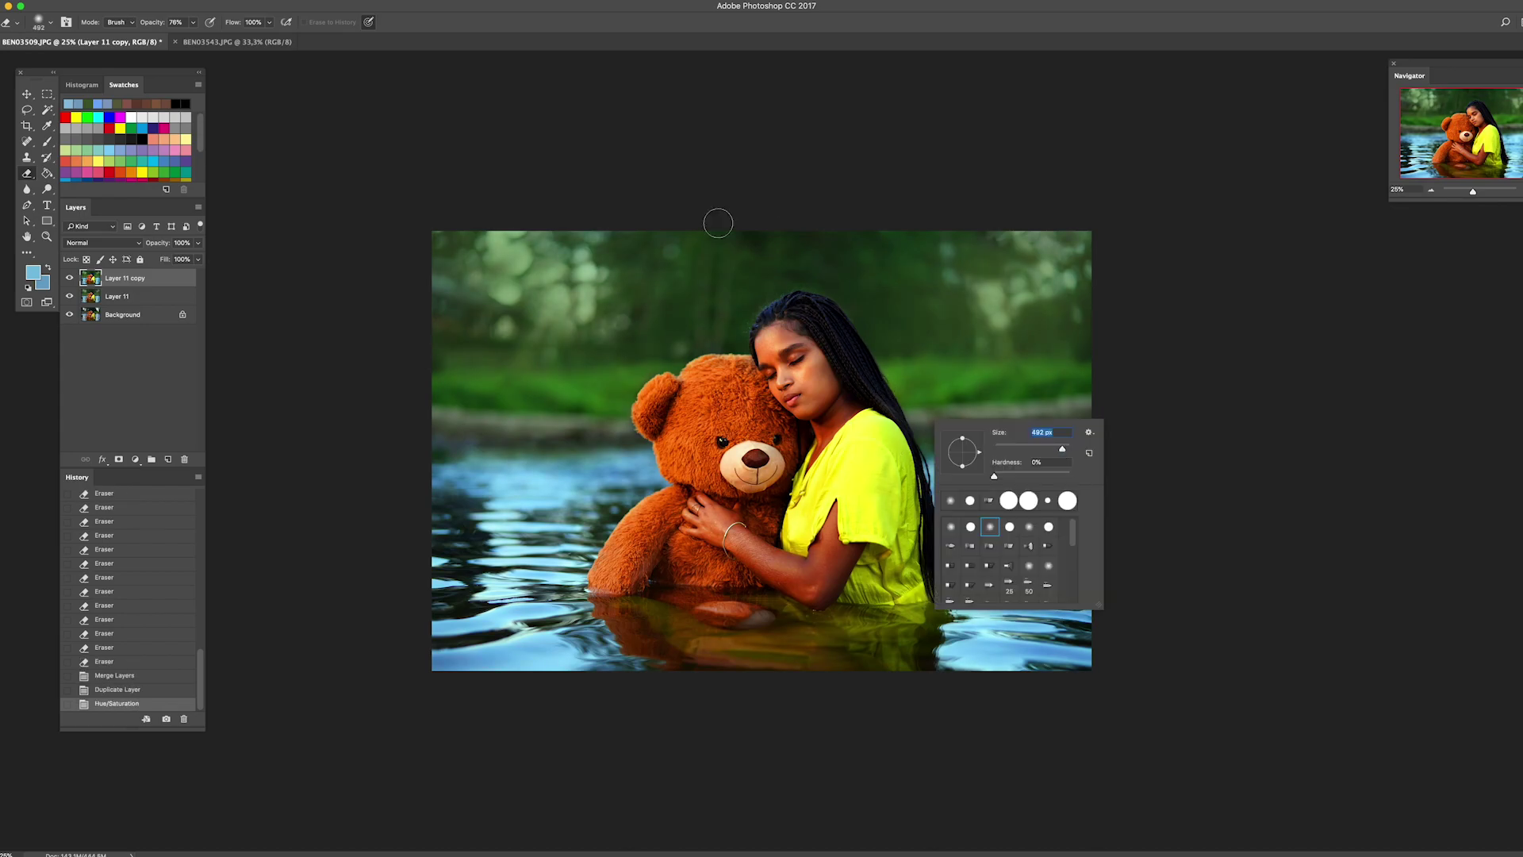
pyautogui.click(835, 540)
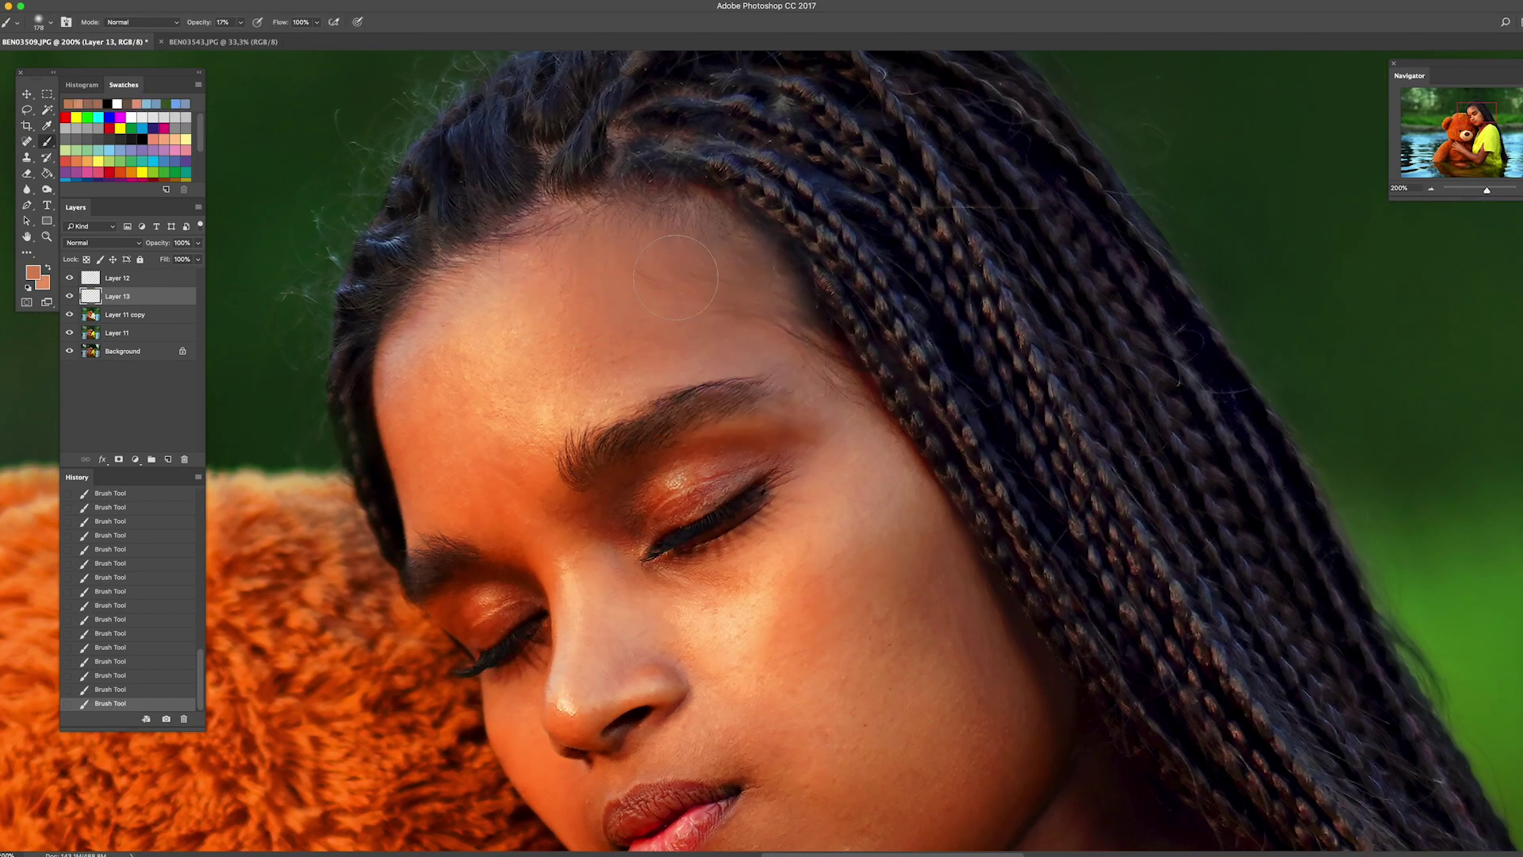
# Sample light skin and dark brown hair tones to paint soft colour along the hairline.
pyautogui.keyDown('alt'); pyautogui.click(603, 364); pyautogui.keyUp('alt')
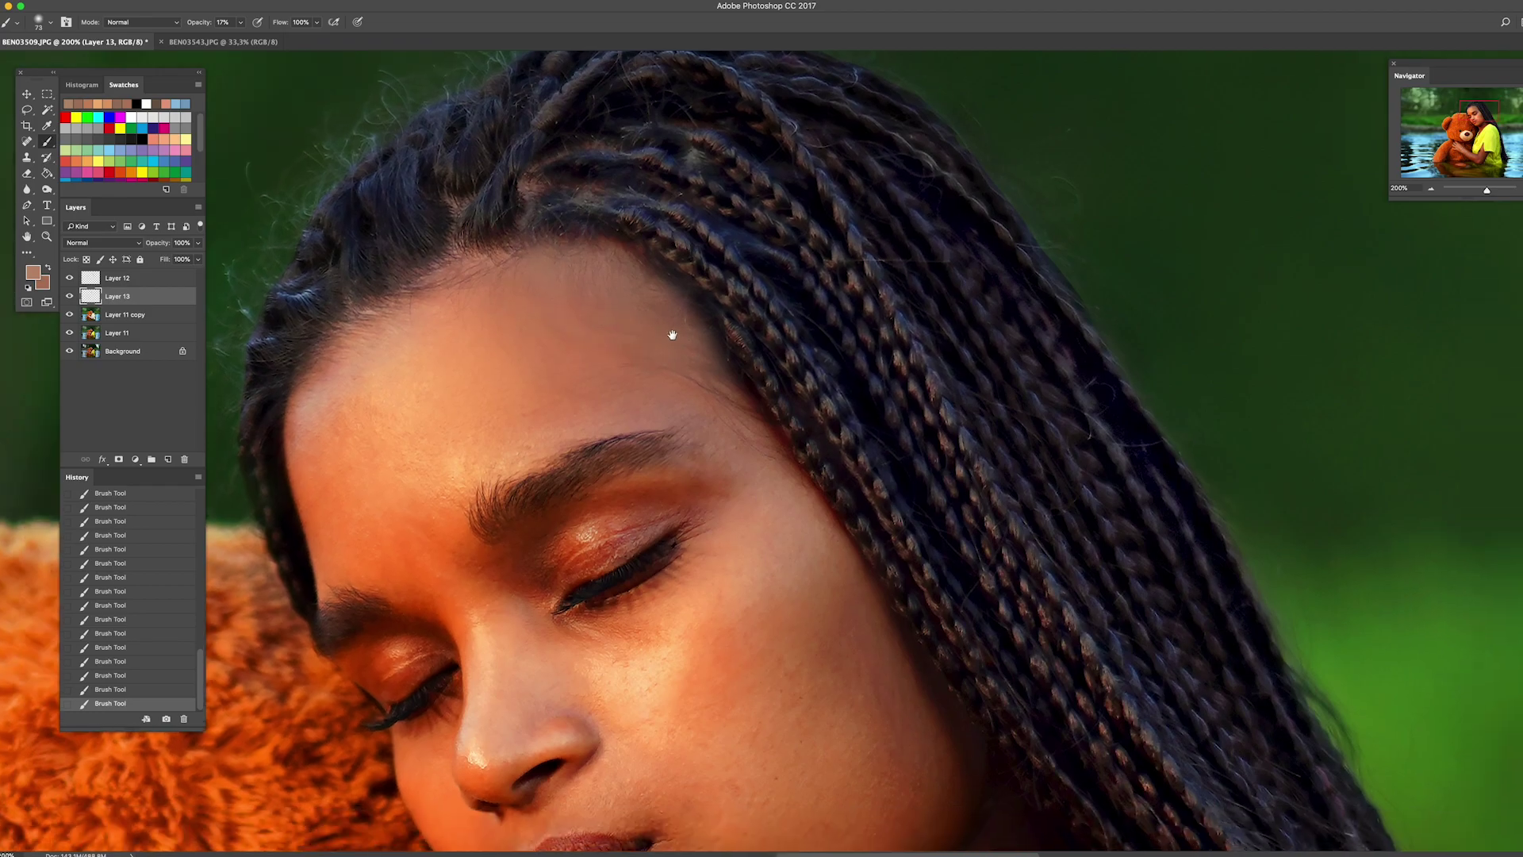
pyautogui.rightClick(797, 312)
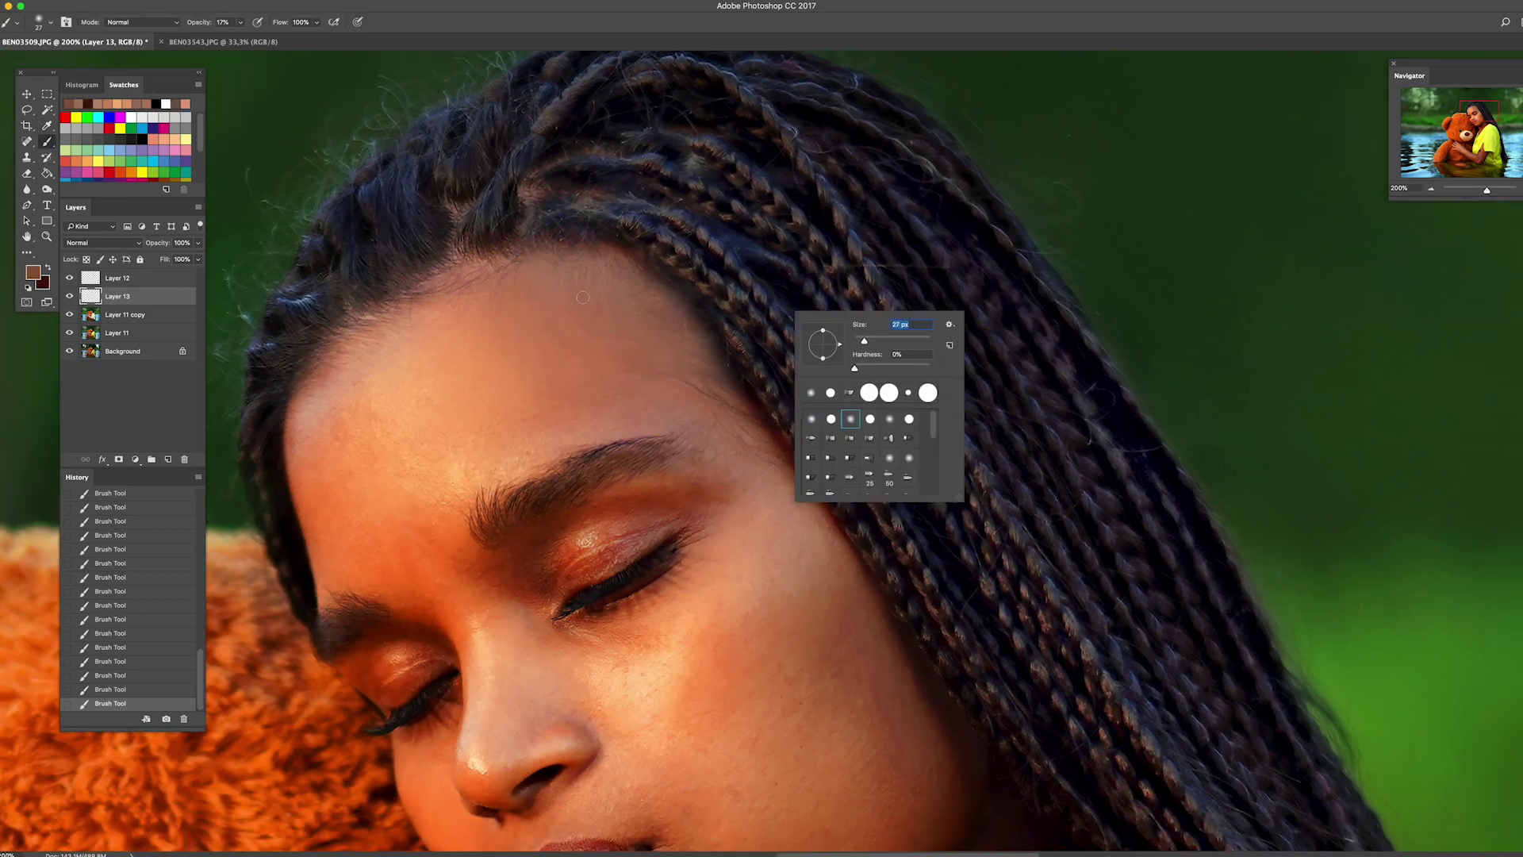
pyautogui.keyDown('alt'); pyautogui.click(665, 289); pyautogui.keyUp('alt')
pyautogui.rightClick(761, 412)
# Clone over the hairline right of the forehead and begin darkening areas with Burn.
pyautogui.press('s')
pyautogui.moveTo(857, 491); pyautogui.dragTo(696, 395)
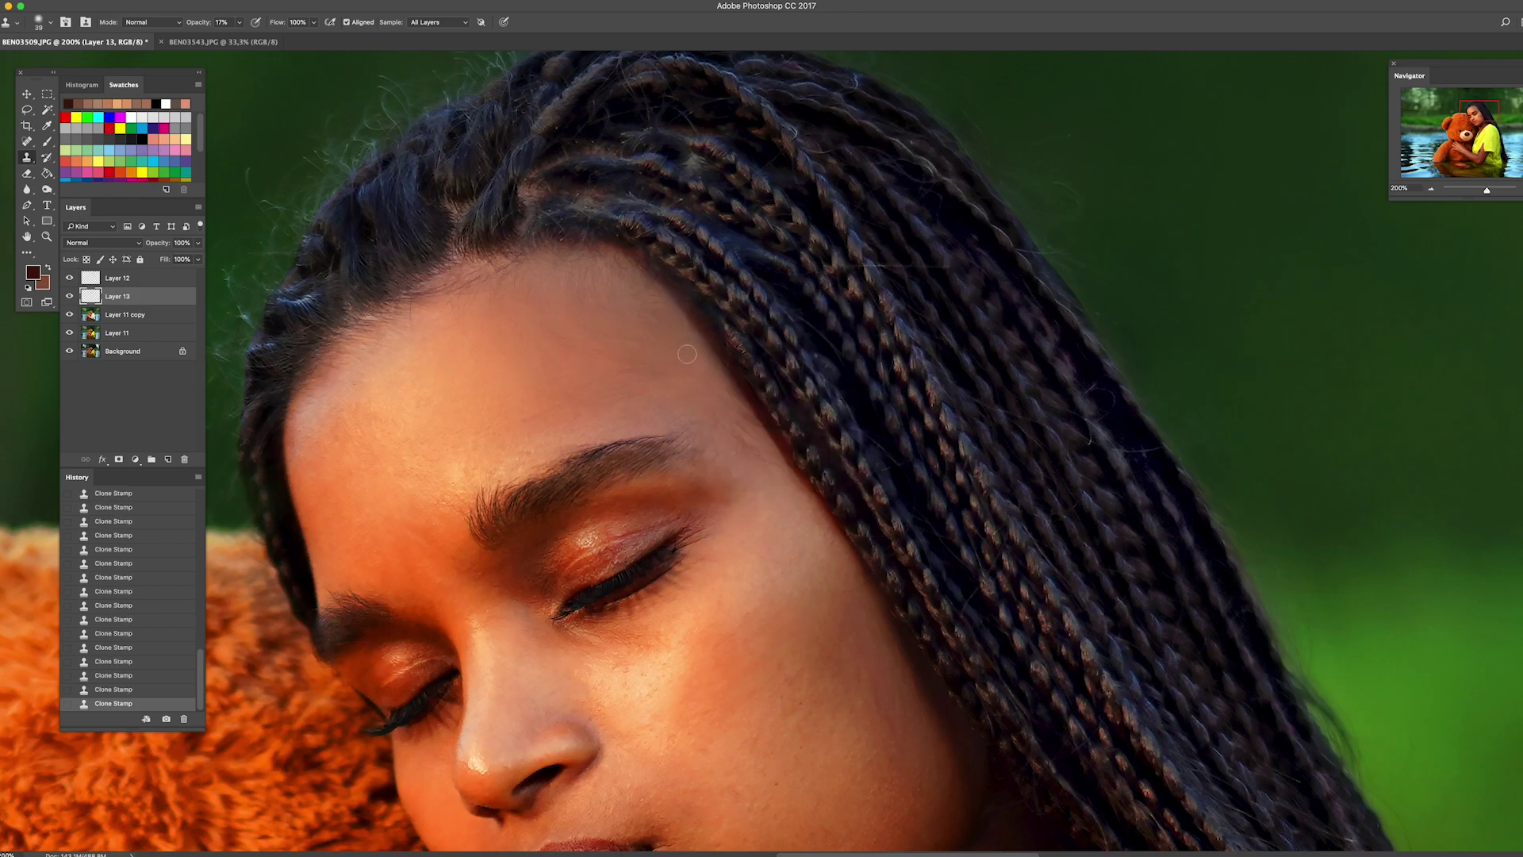
pyautogui.press(']')
pyautogui.press(']')
pyautogui.press(']')
pyautogui.rightClick(695, 414)
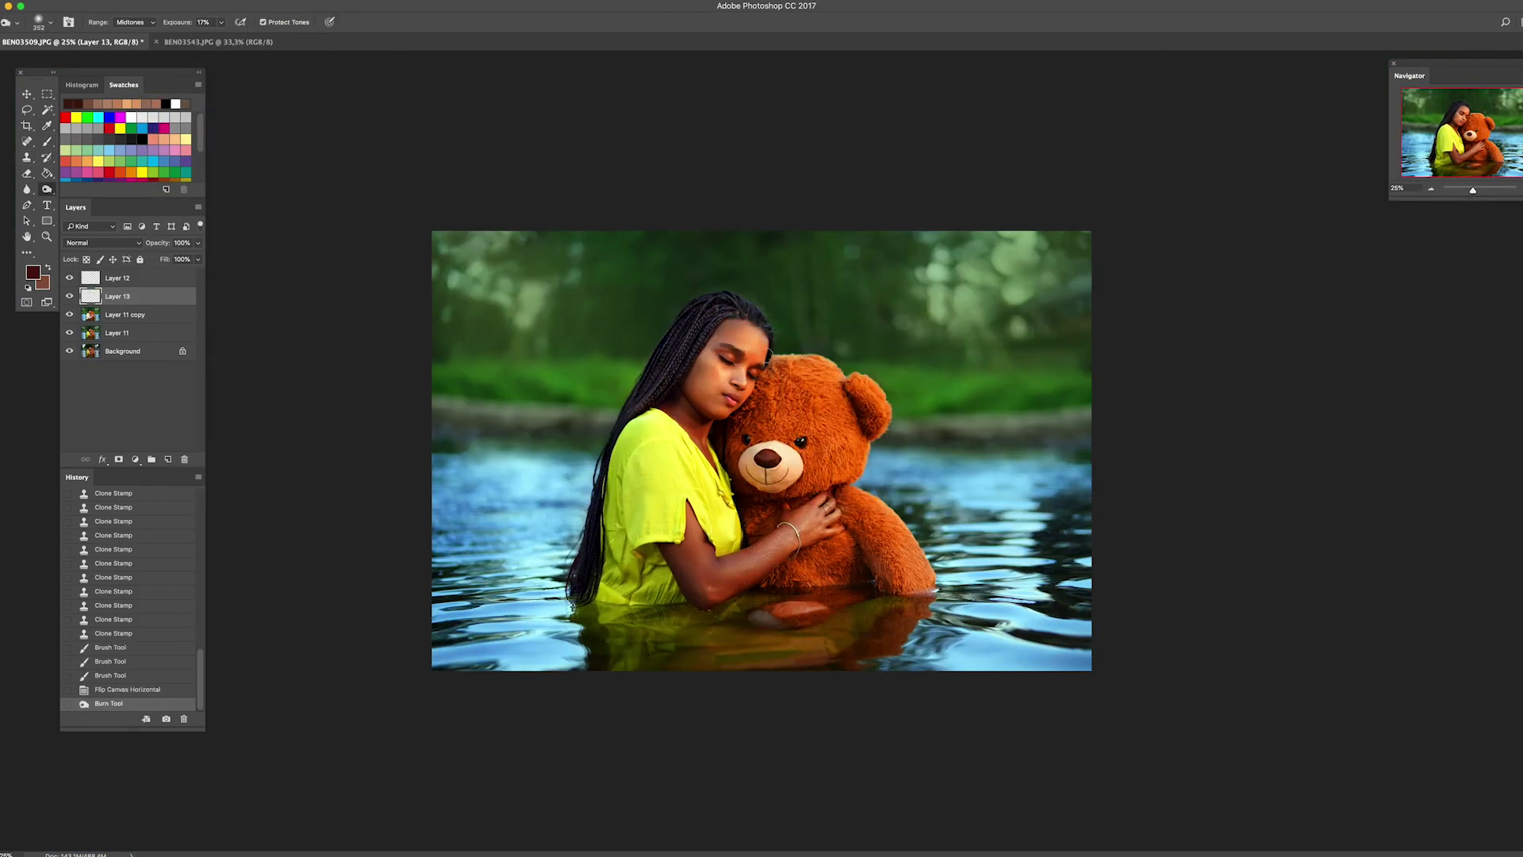
pyautogui.rightClick(767, 354)
pyautogui.click(139, 314)
pyautogui.click(111, 314)
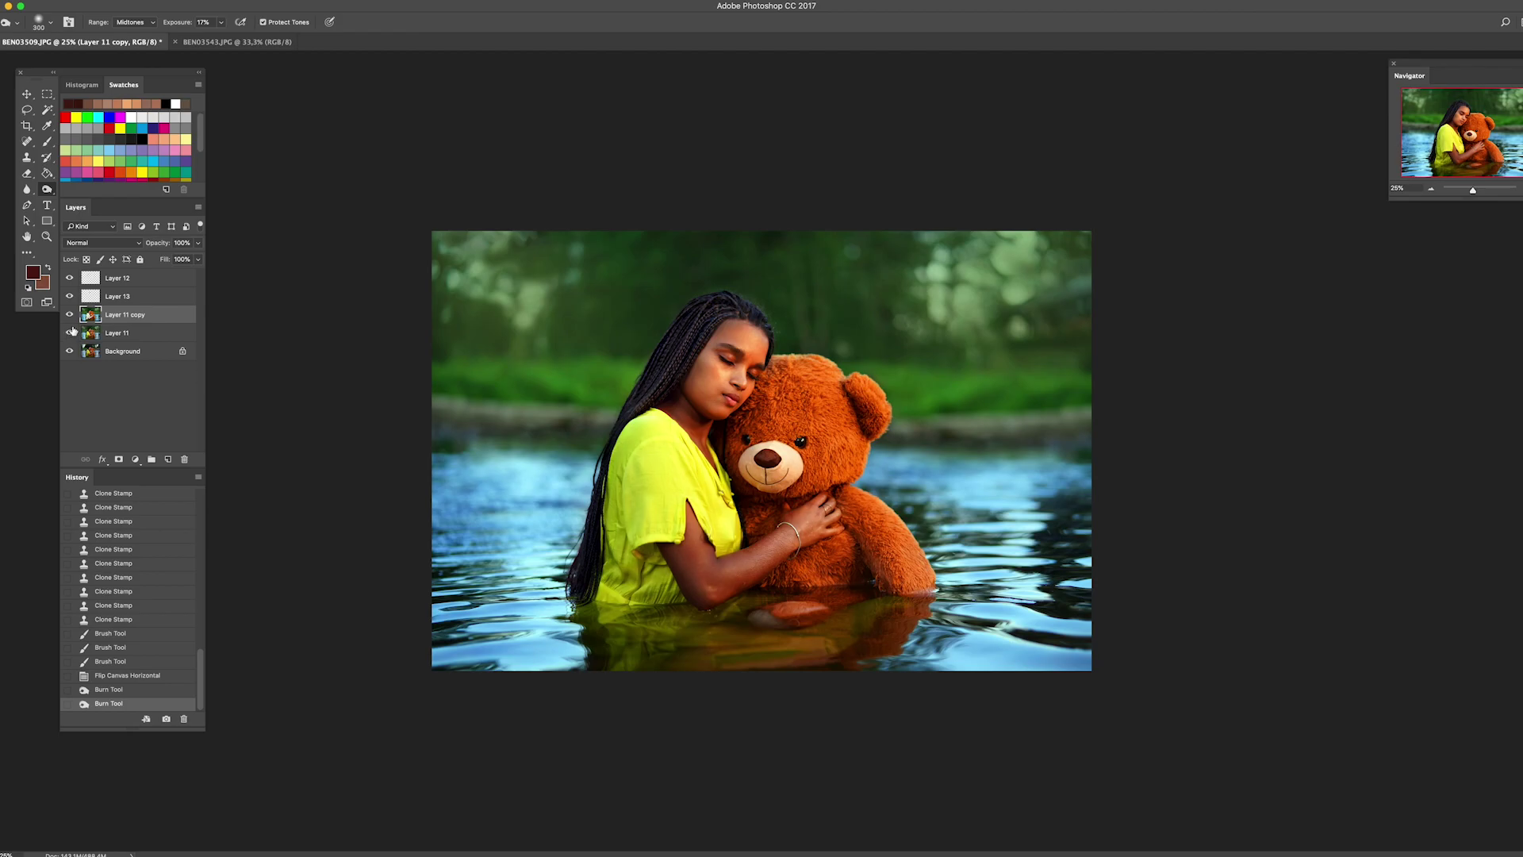
# Zoom out and erase with an enlarged eraser brush.
pyautogui.hotkey('ctrl', '-')
pyautogui.press('e')
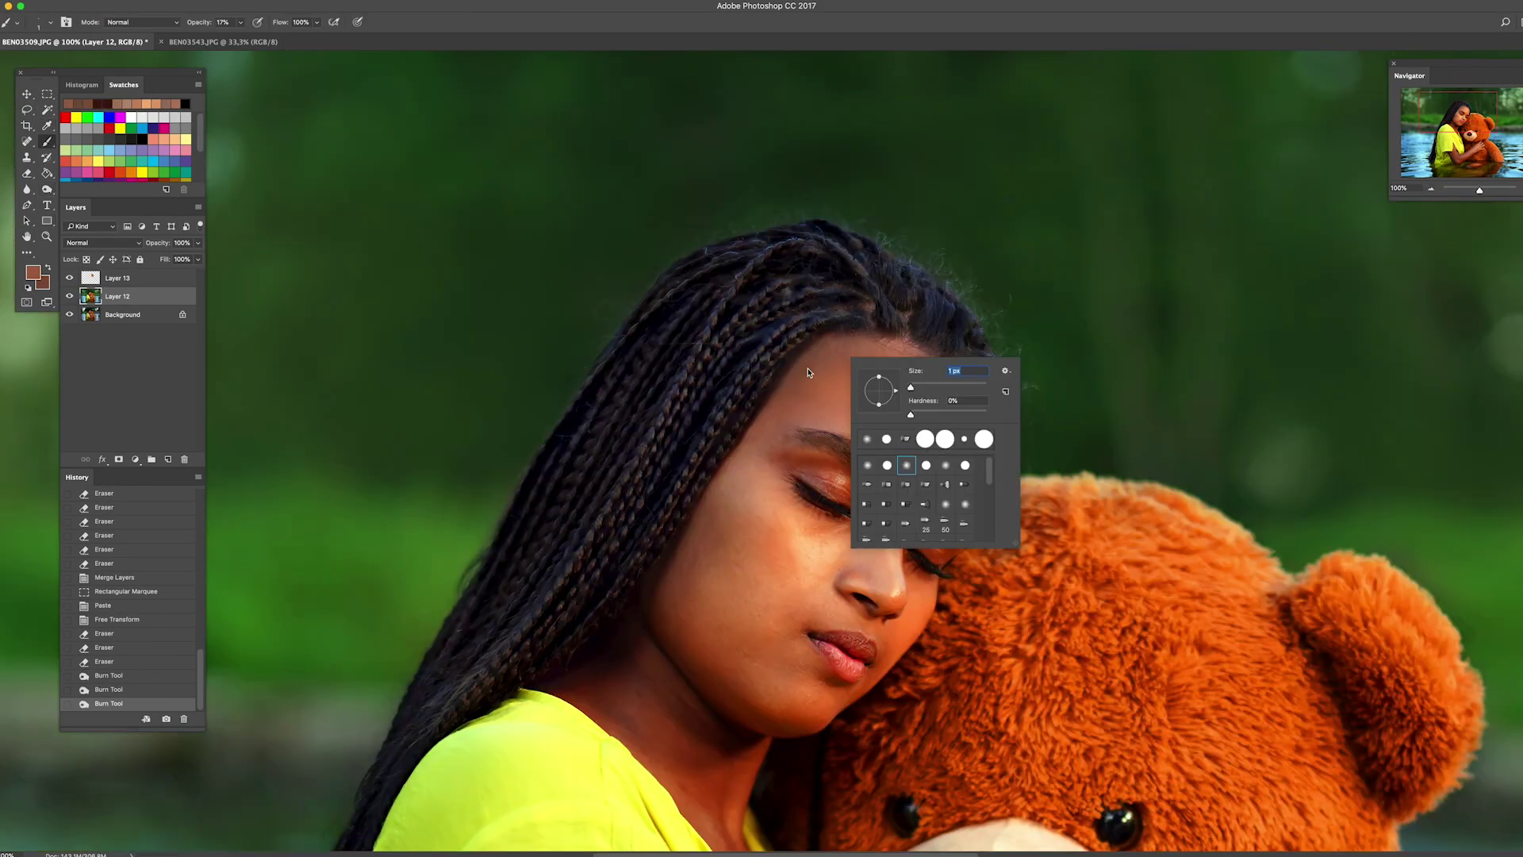
pyautogui.press(']')
pyautogui.press(']')
pyautogui.press(']')
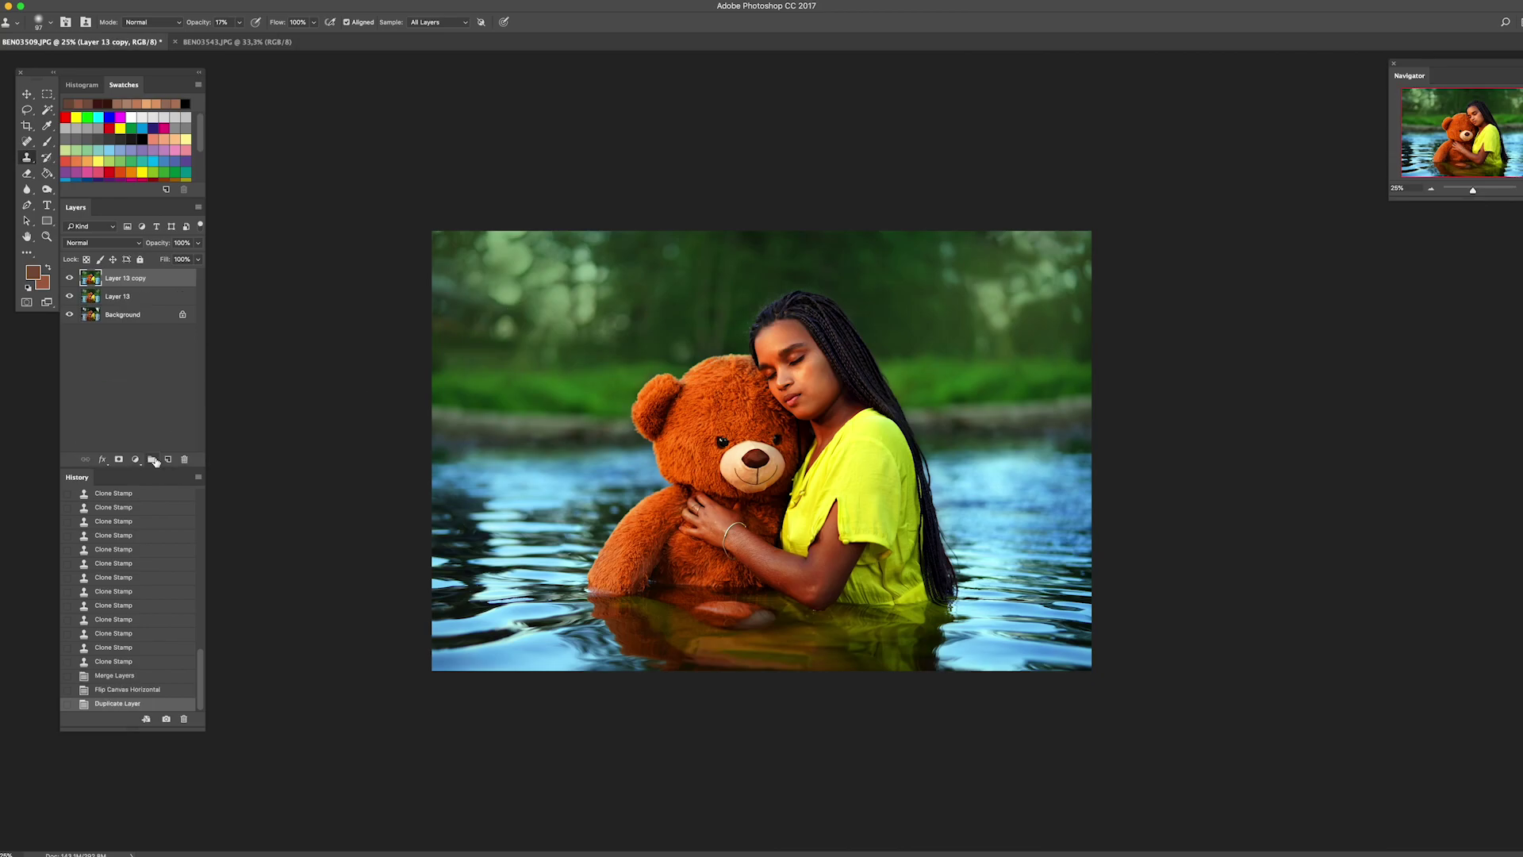
# Shift the hue to -4 with Saturation +9 using Hue/Saturation.
pyautogui.hotkey('ctrl', 'u')
pyautogui.moveTo(1378, 394); pyautogui.dragTo(1366, 390)
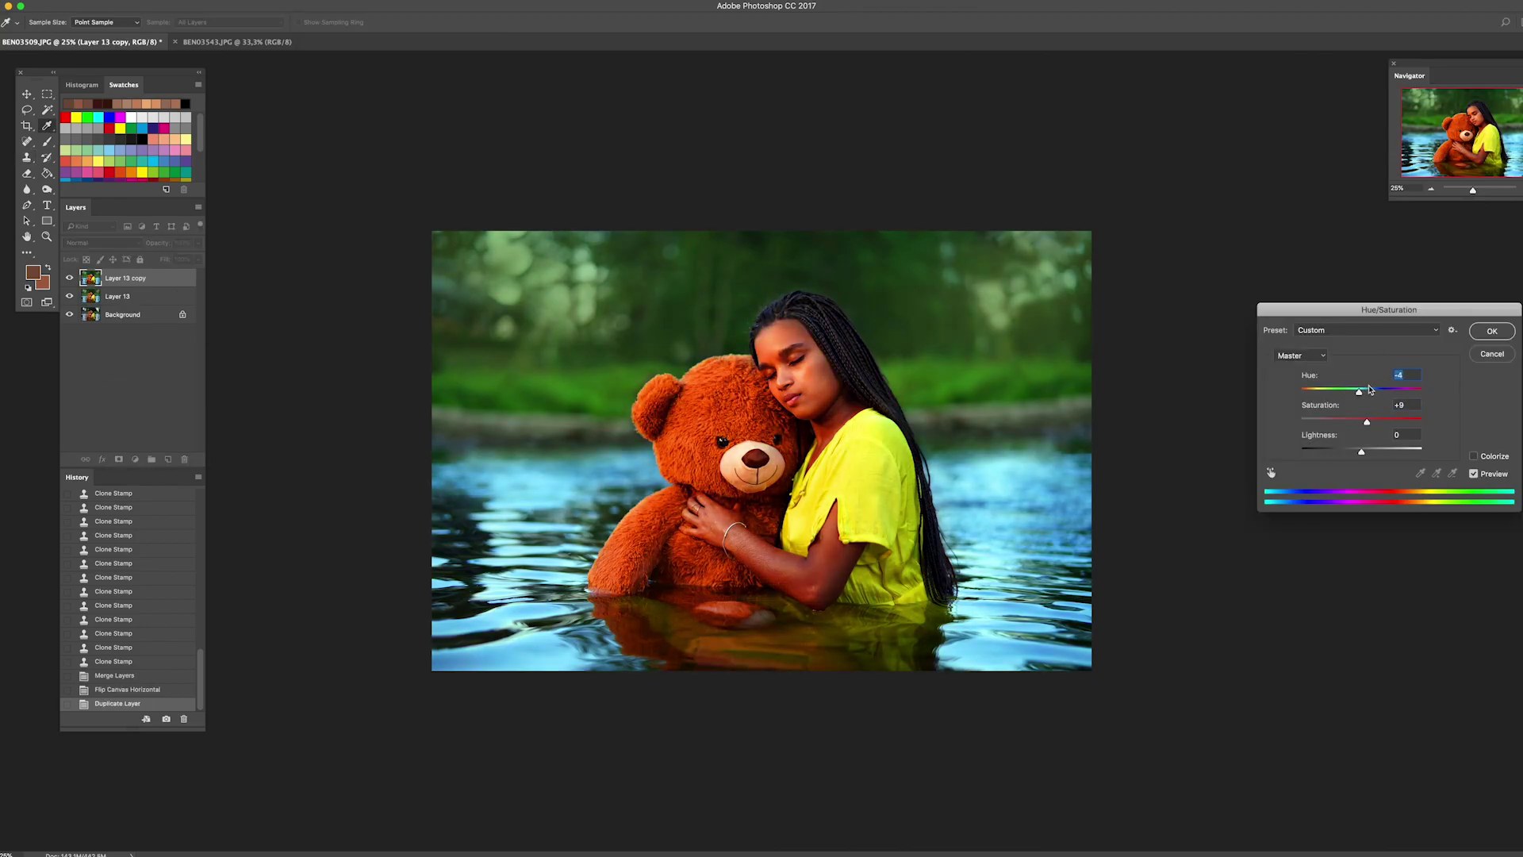
pyautogui.click(1498, 340)
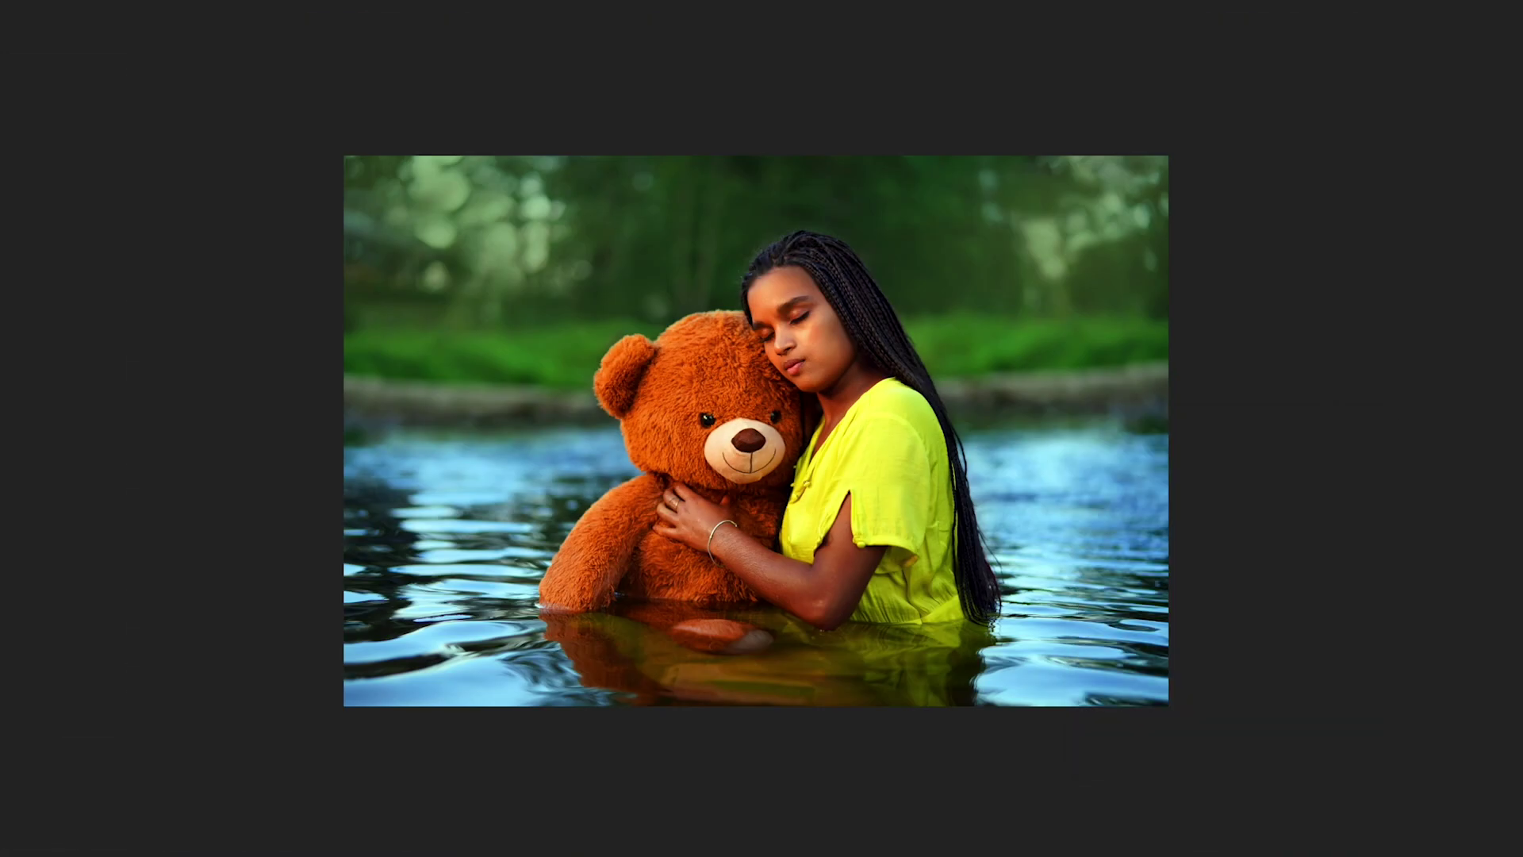
# Deepen the blue of the water on the right, resizing the brush as needed.
pyautogui.moveTo(1127, 476); pyautogui.dragTo(1046, 575)
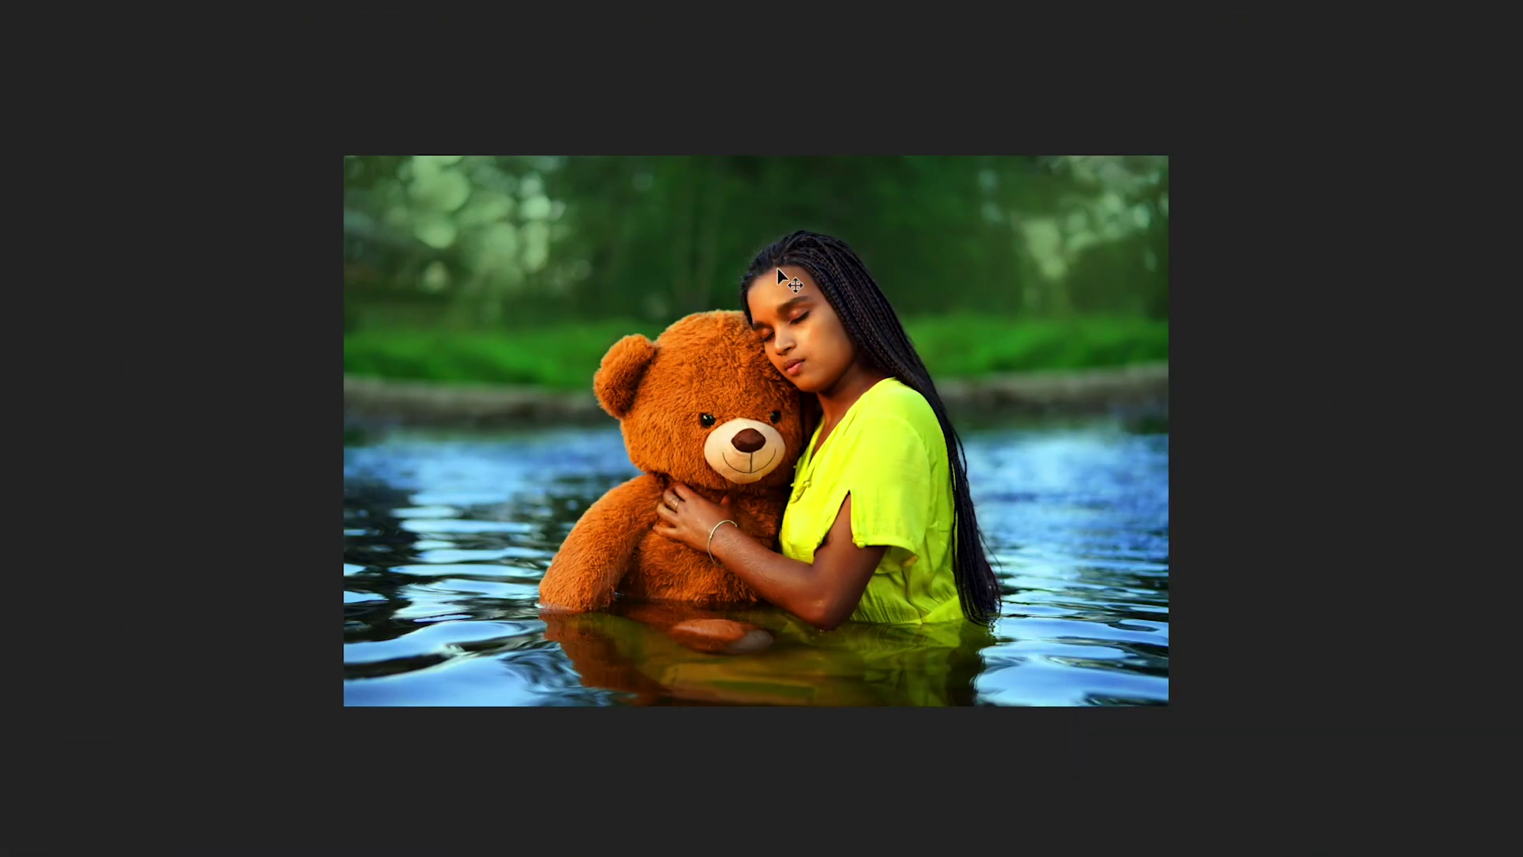
pyautogui.rightClick(741, 270)
pyautogui.press('Escape')
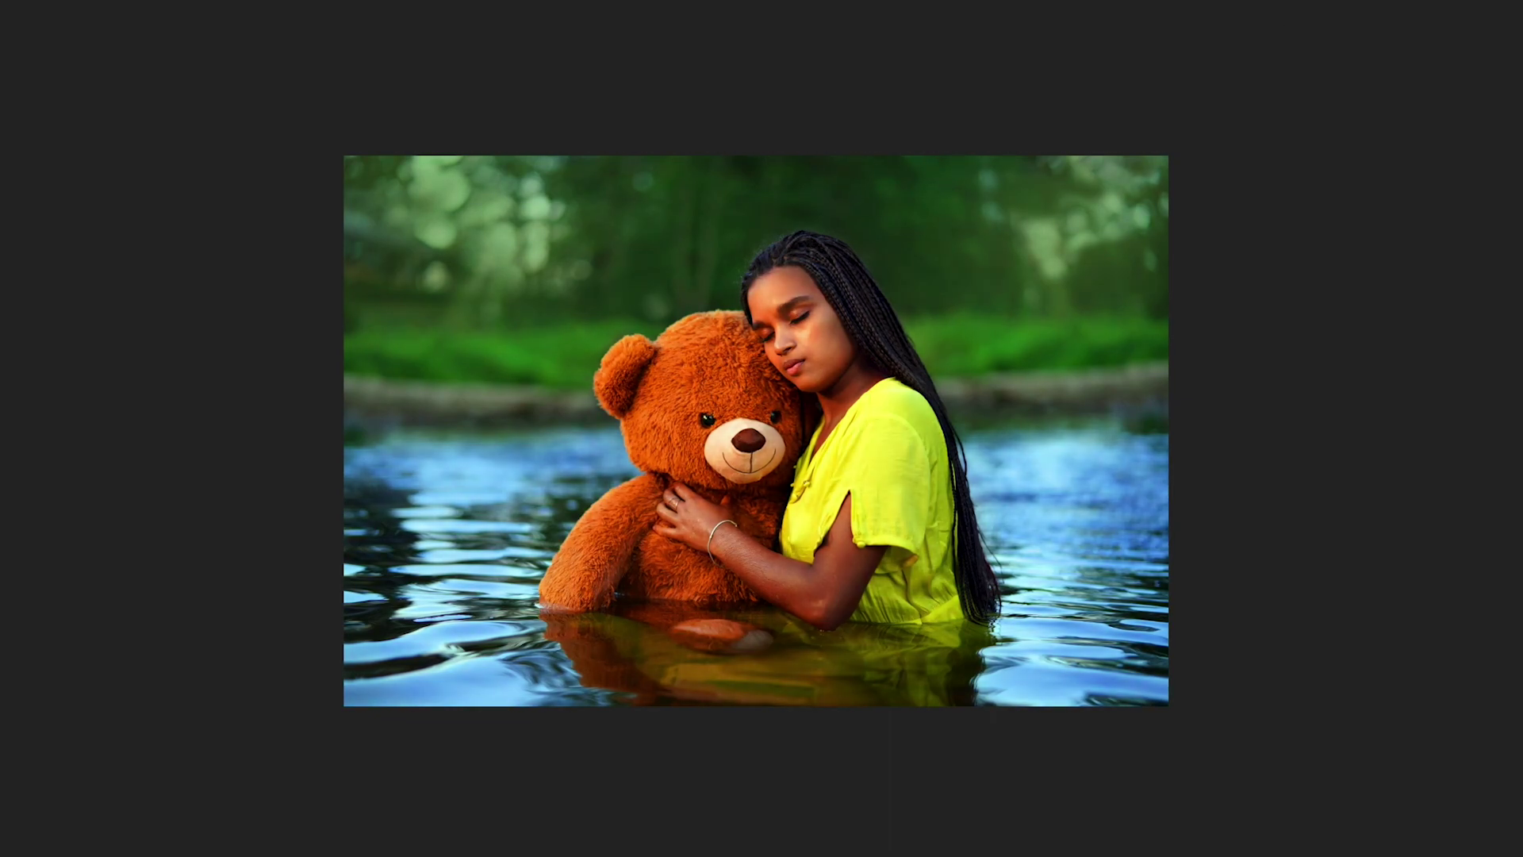
pyautogui.rightClick(761, 381)
pyautogui.press('Escape')
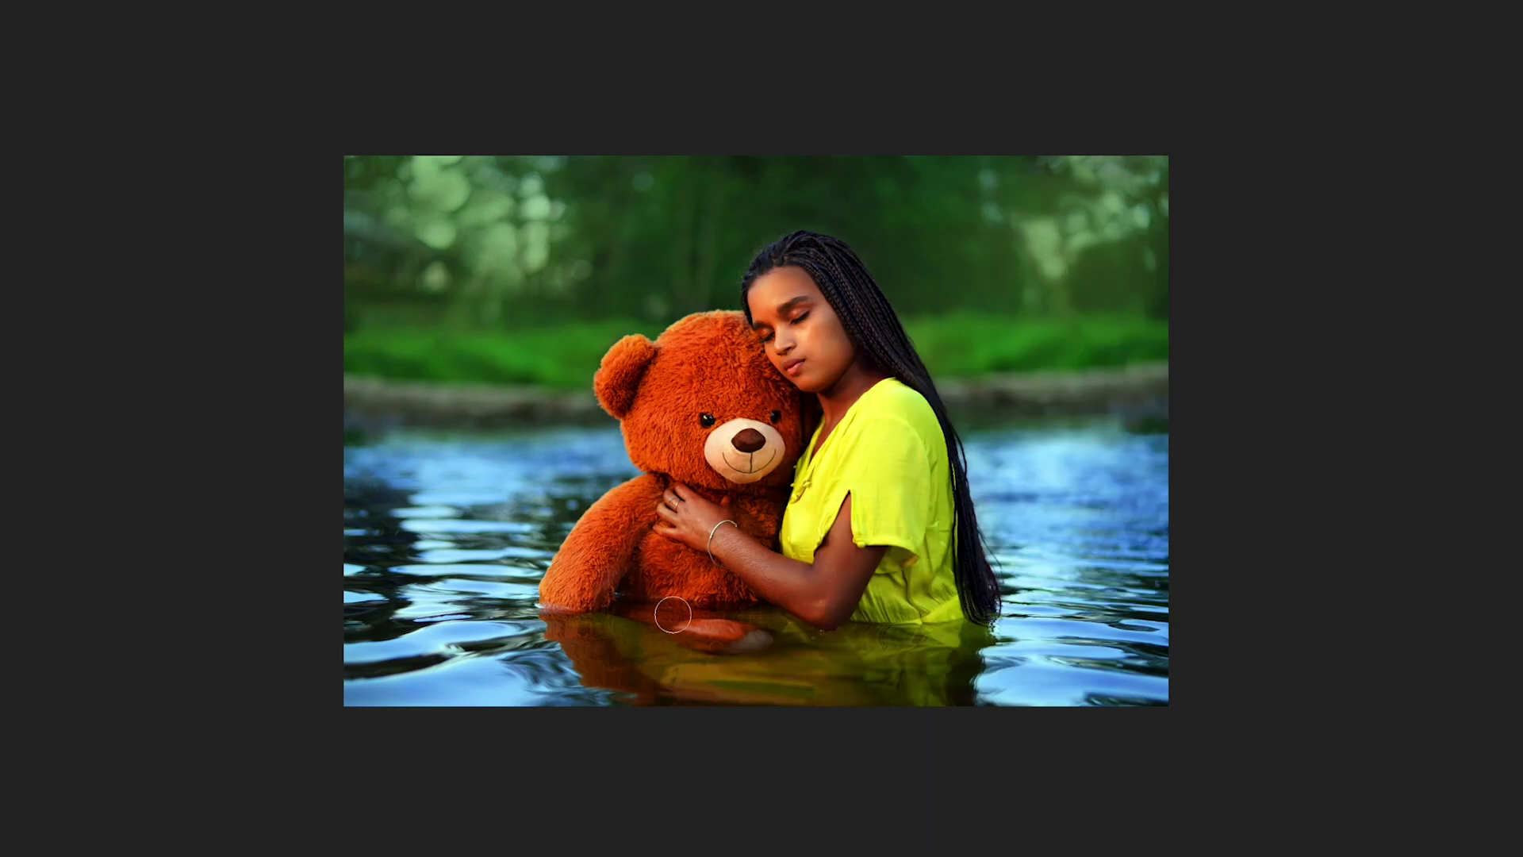
pyautogui.rightClick(809, 469)
pyautogui.press('Escape')
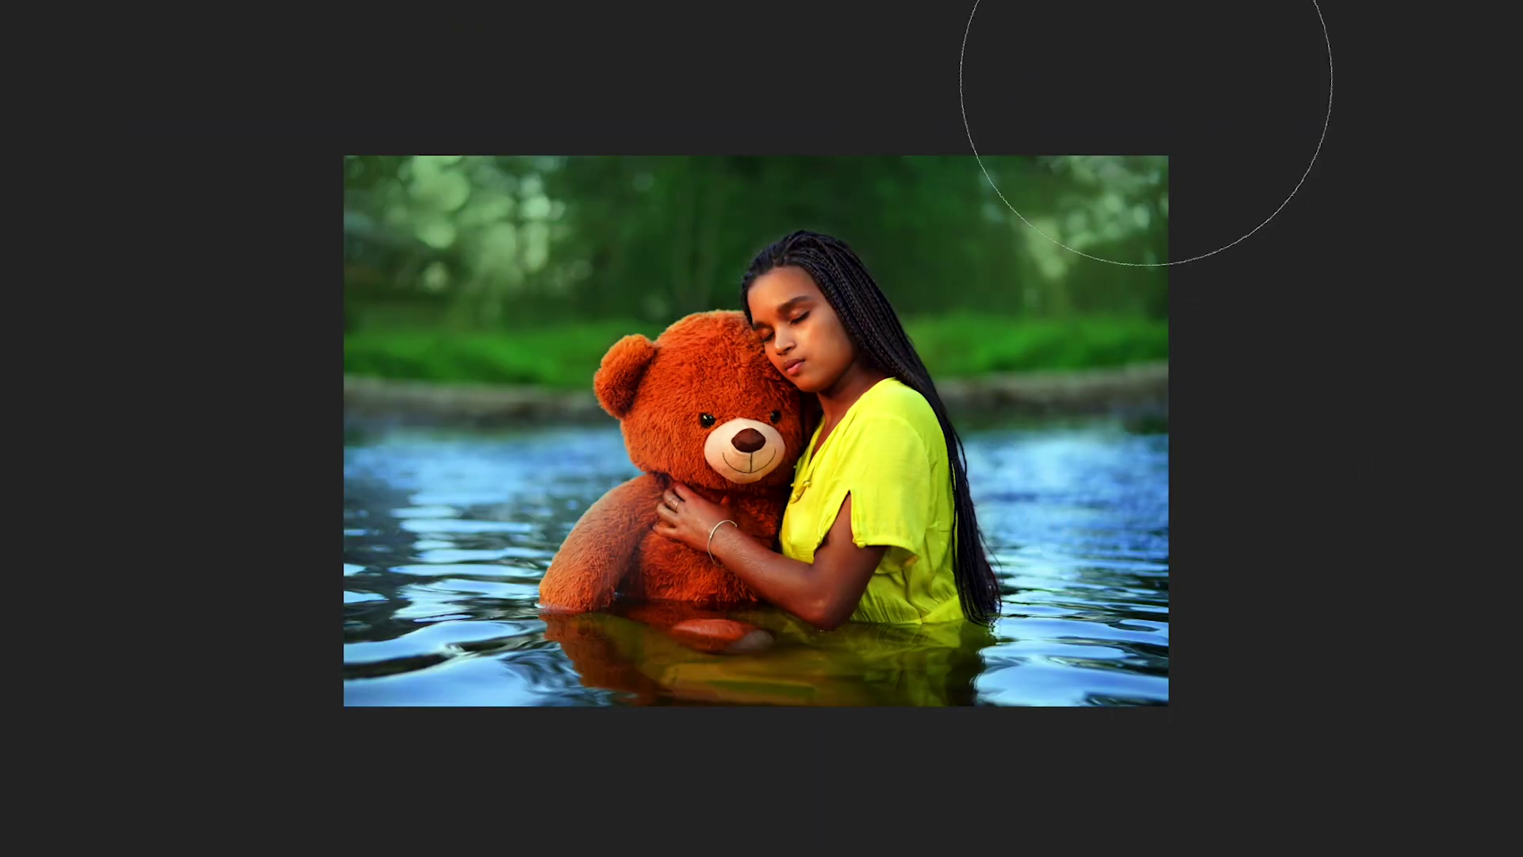
pyautogui.rightClick(415, 211)
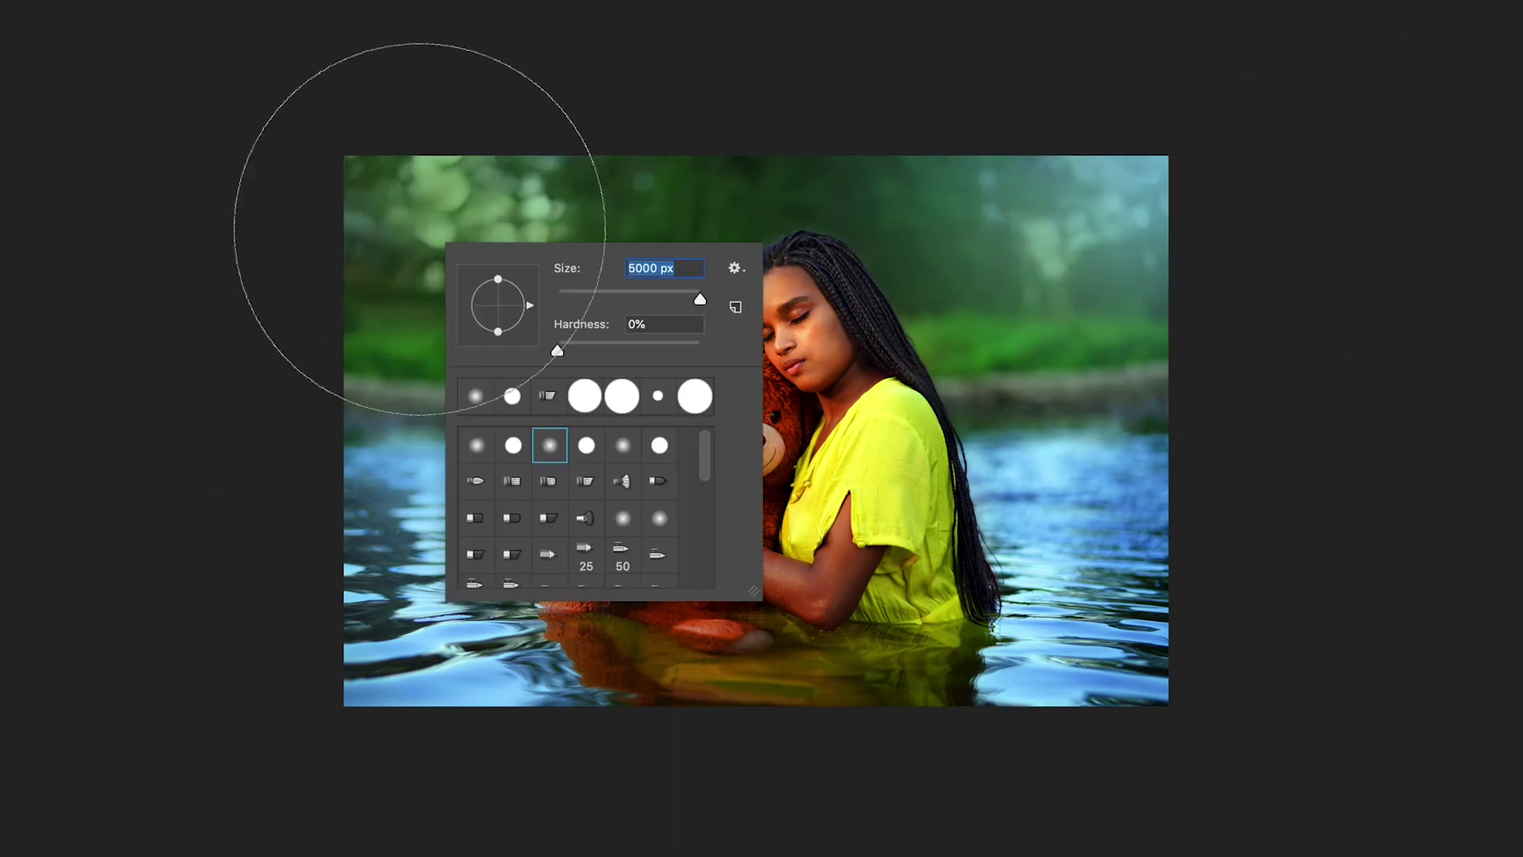
# Set a very large brush and make the backdrop around the image light grey.
pyautogui.press('Escape')
pyautogui.rightClick(1267, 59)
pyautogui.click(1346, 148)
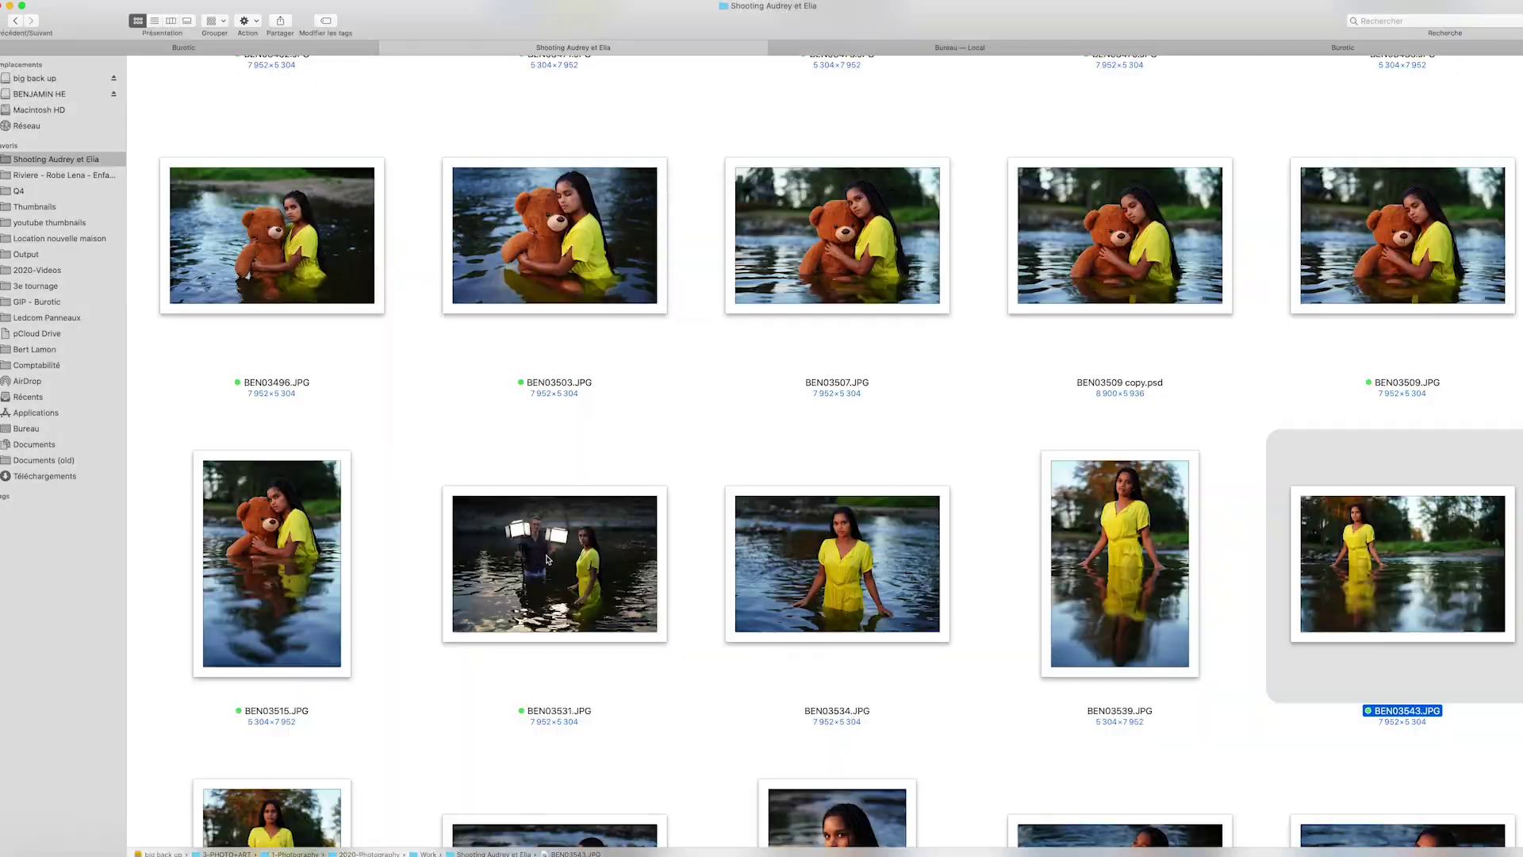
pyautogui.click(1470, 370)
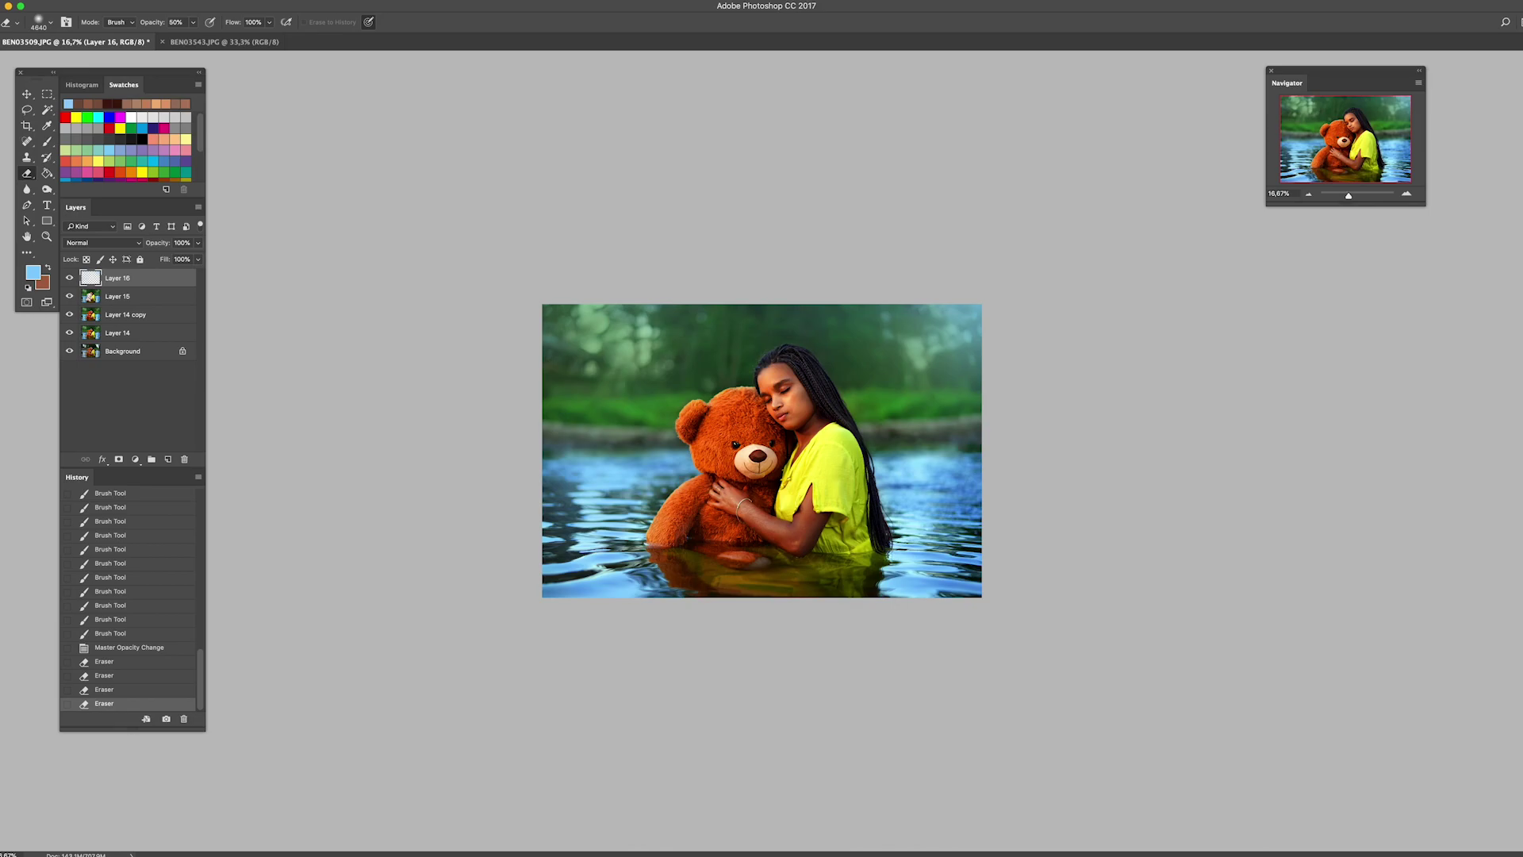
# Paint a faint colour wash, dodge the midtones and burn extra shadow areas.
pyautogui.press('b')
pyautogui.moveTo(986, 391)
pyautogui.mouseDown()
pyautogui.moveTo(782, 238)
pyautogui.moveTo(770, 372)
pyautogui.mouseUp()
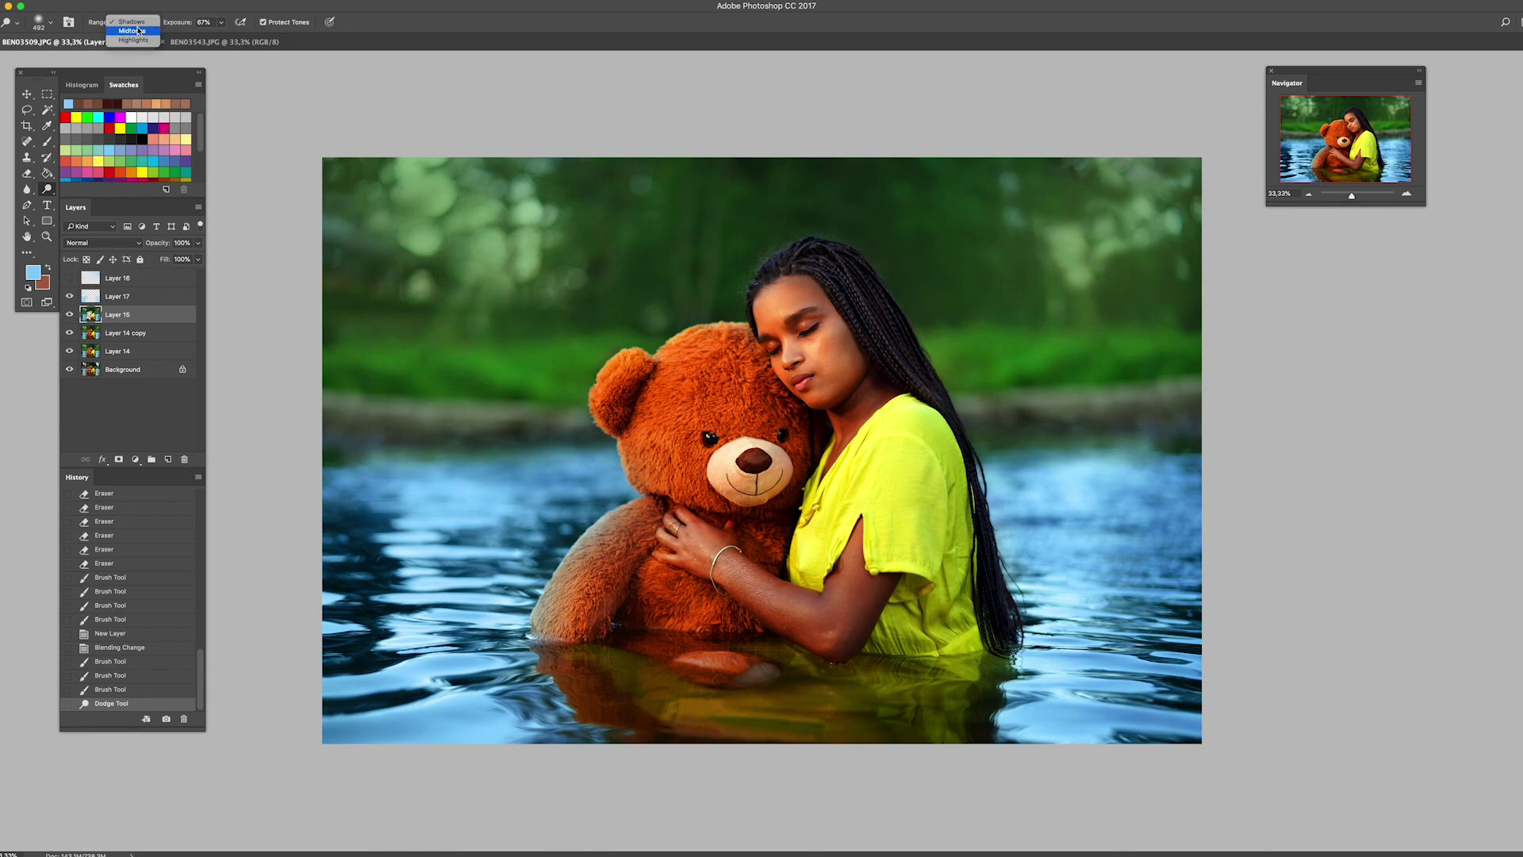
pyautogui.click(139, 30)
pyautogui.rightClick(799, 523)
pyautogui.press('Escape')
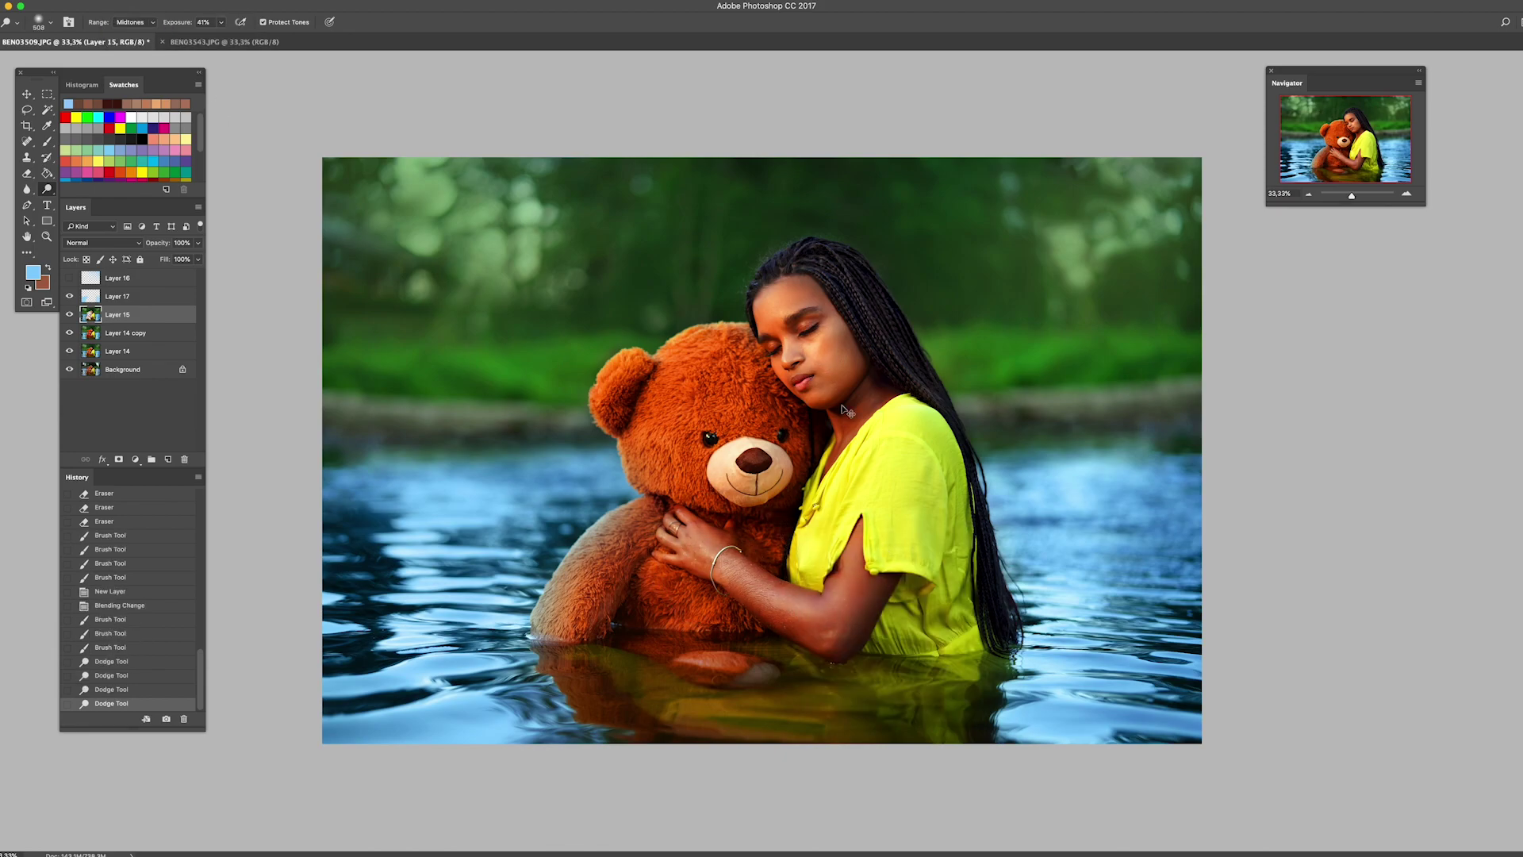
pyautogui.press('b')
pyautogui.keyDown('alt'); pyautogui.click(823, 343); pyautogui.keyUp('alt')
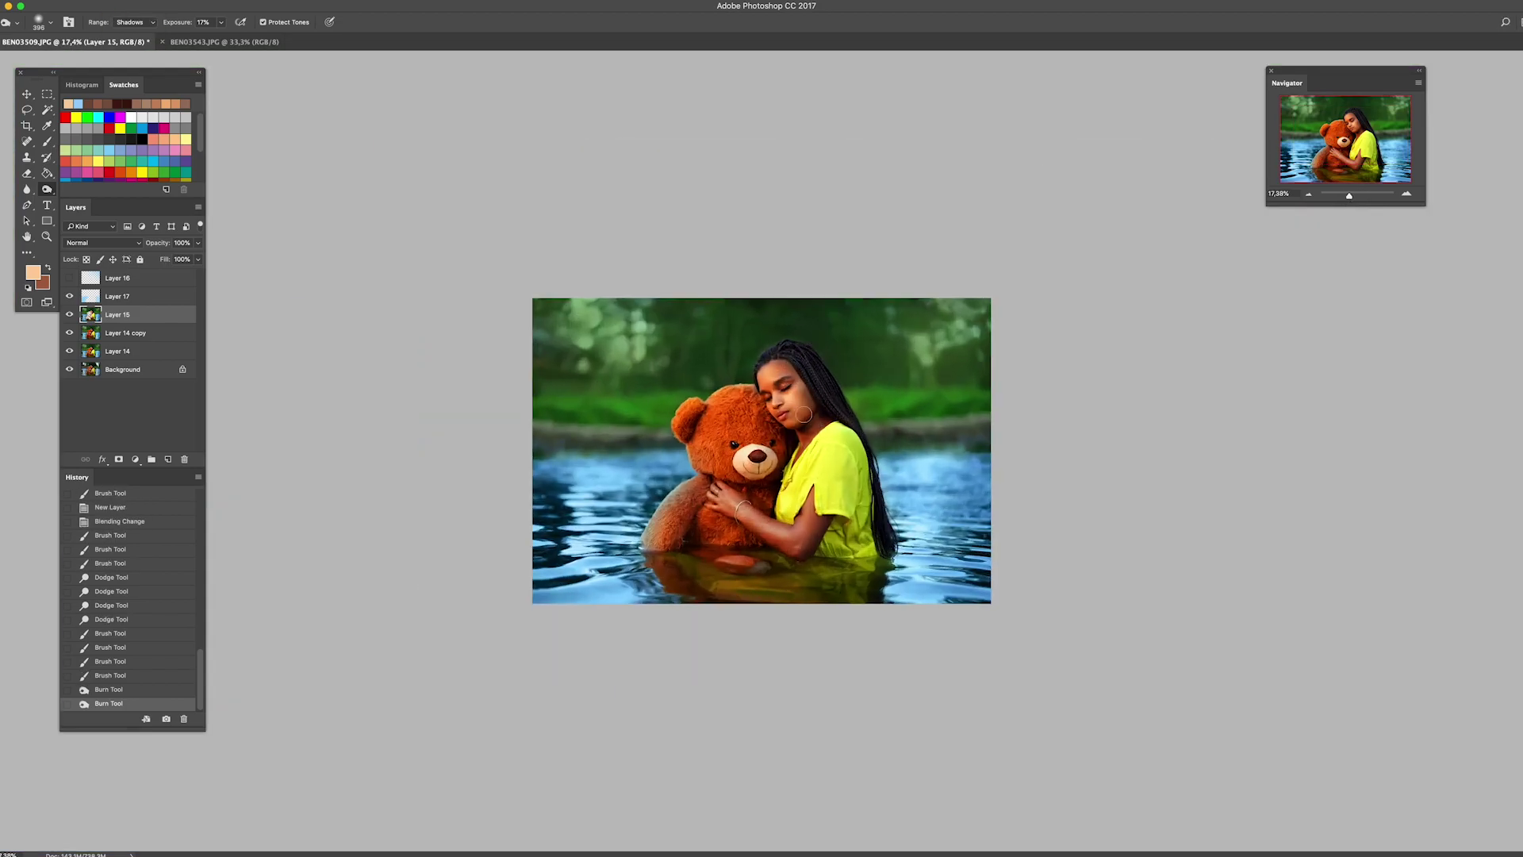
pyautogui.click(803, 413)
# Check the whole photo at 25%, then duplicate the layer and merge visible edits.
pyautogui.hotkey('ctrl', '-')
pyautogui.hotkey('ctrl', '+')
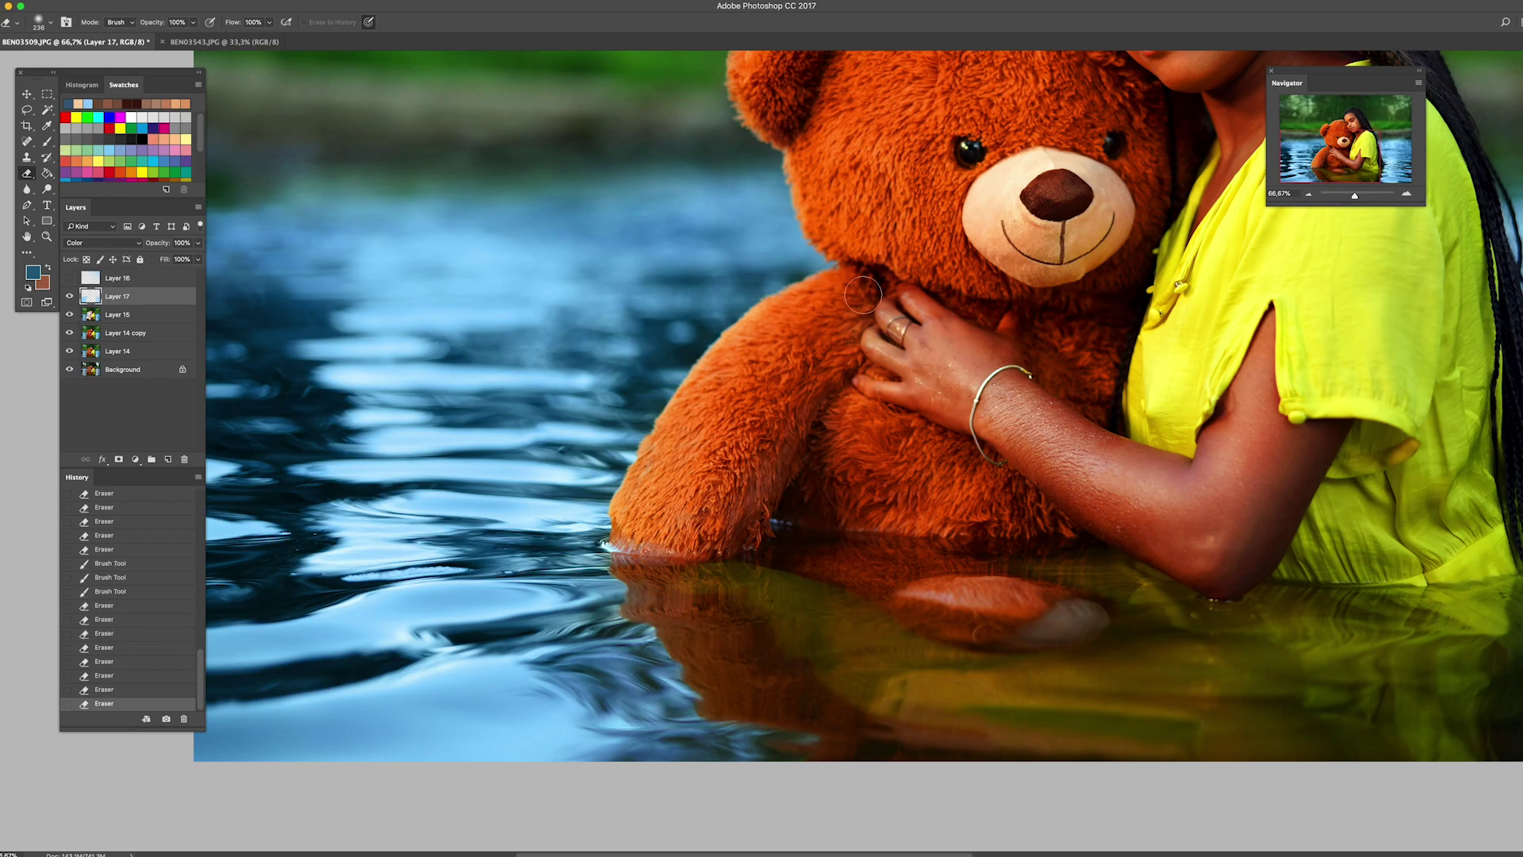
pyautogui.moveTo(1355, 194); pyautogui.dragTo(1348, 200)
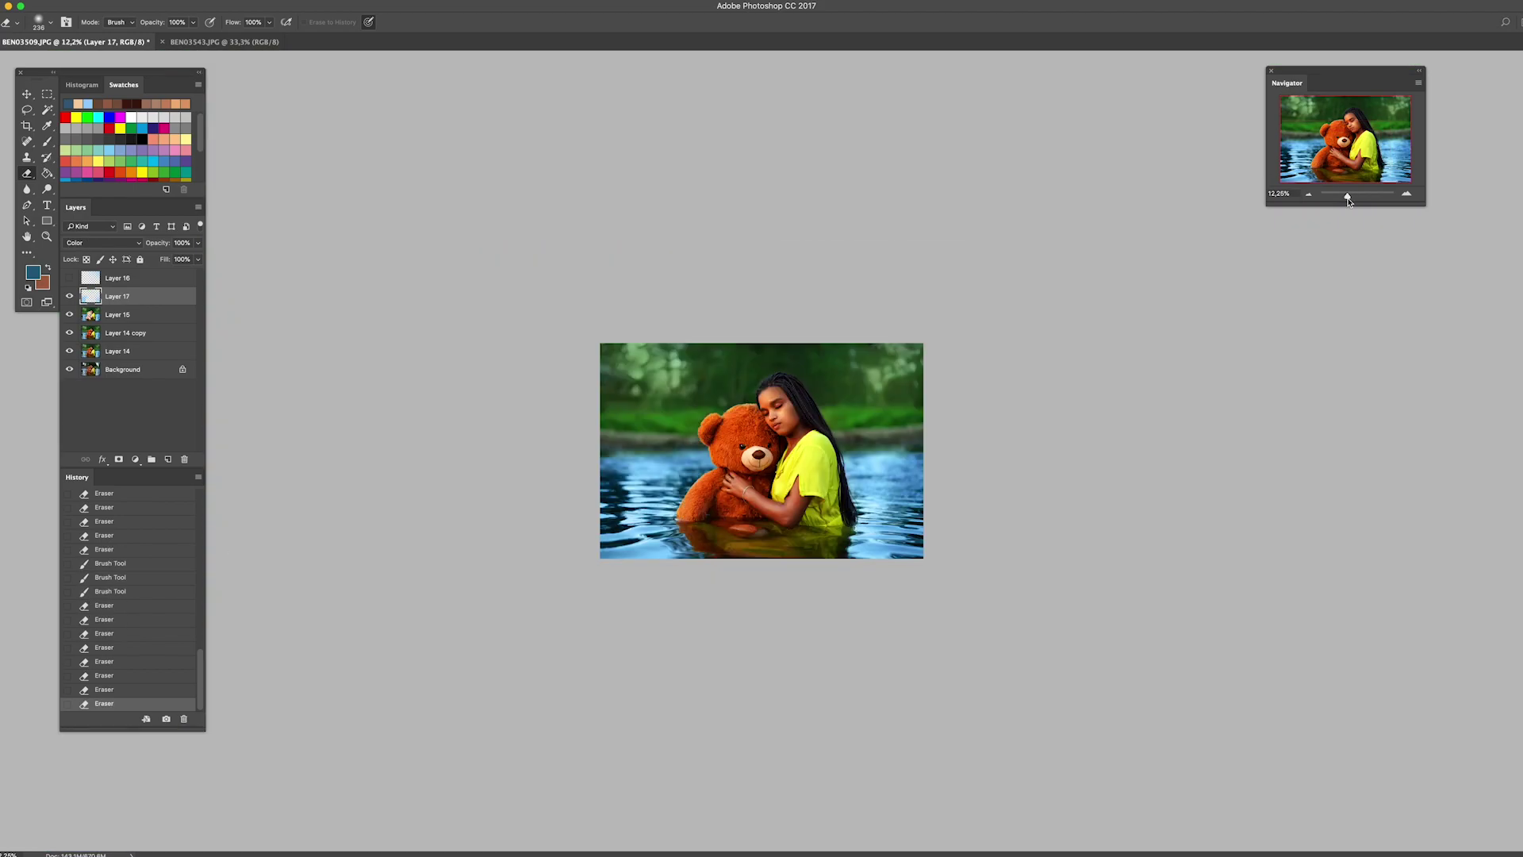
pyautogui.click(1407, 195)
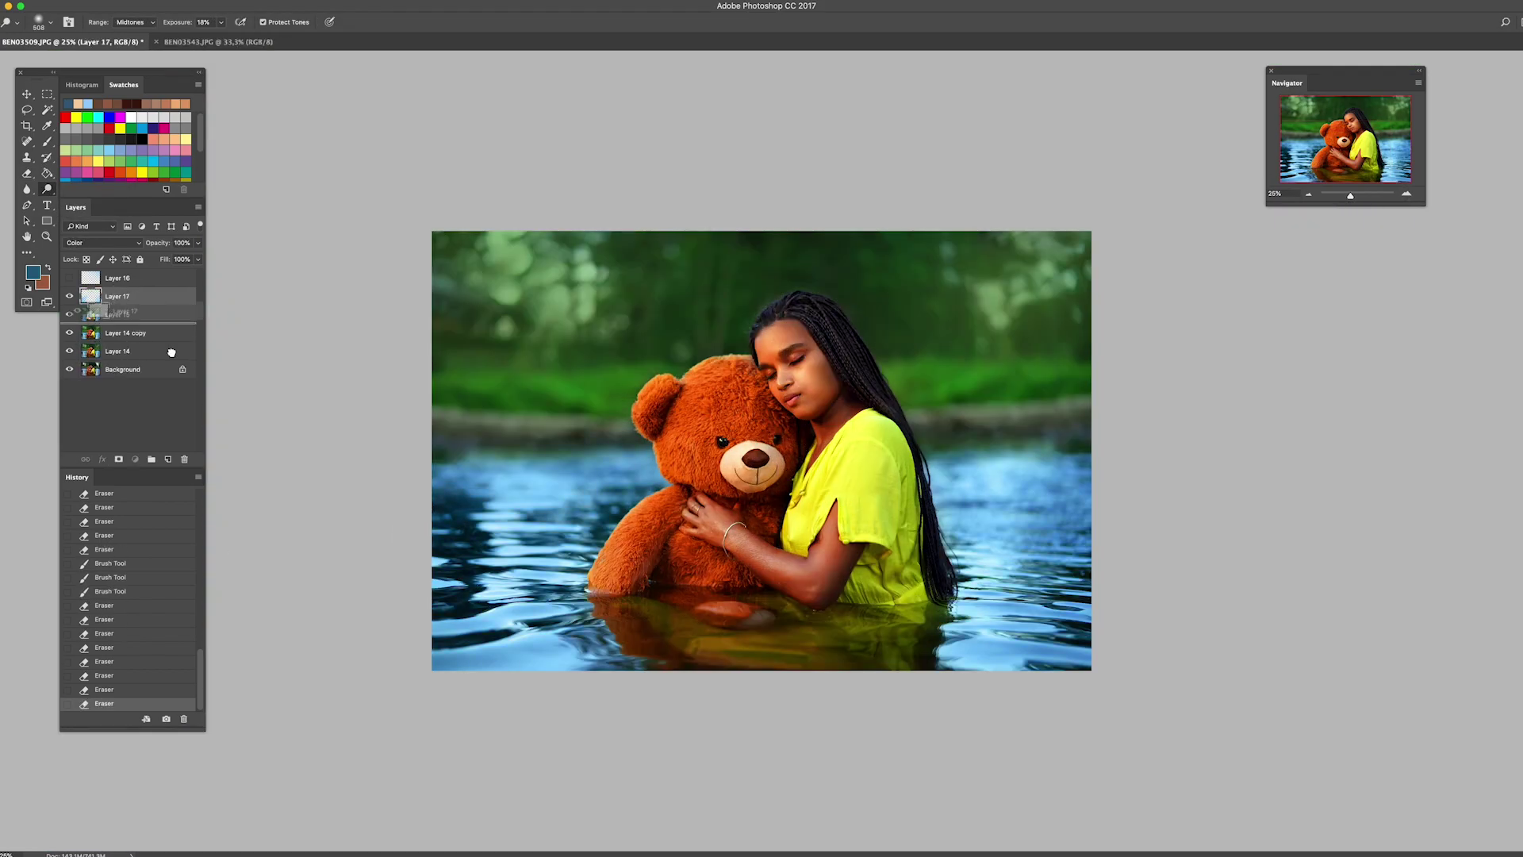
pyautogui.hotkey('ctrl', 'j')
pyautogui.click(1308, 193)
pyautogui.hotkey('ctrl', 'e')
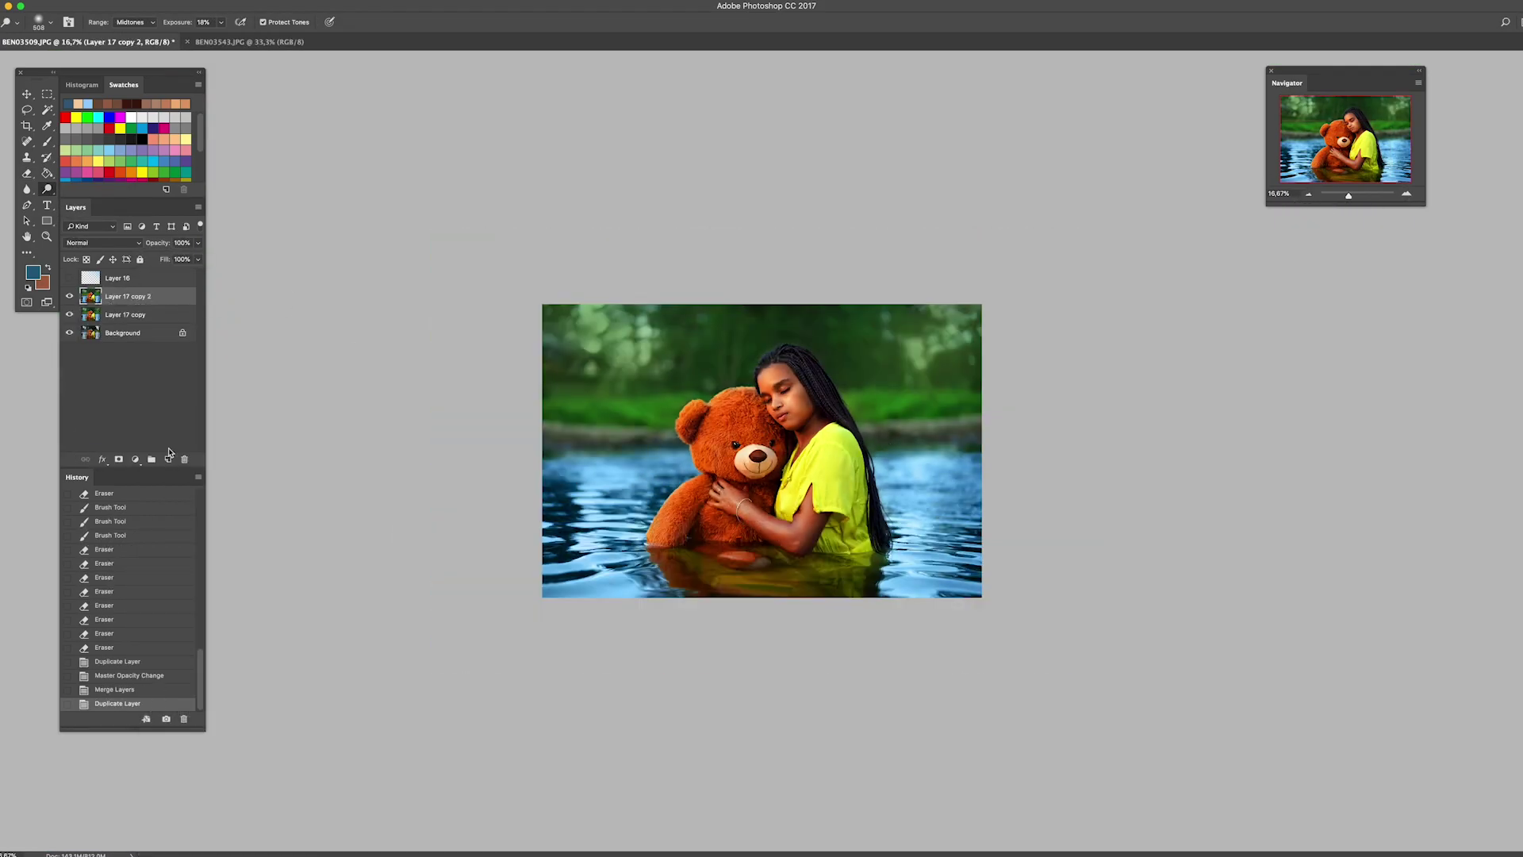
# Duplicate the merged layer and enlarge the eraser brush.
pyautogui.hotkey('ctrl', 'j')
pyautogui.press('e')
pyautogui.hotkey('ctrl', '-')
pyautogui.hotkey('ctrl', '-')
pyautogui.rightClick(801, 340)
pyautogui.click(873, 397)
pyautogui.scroll(-2, 762, 449)
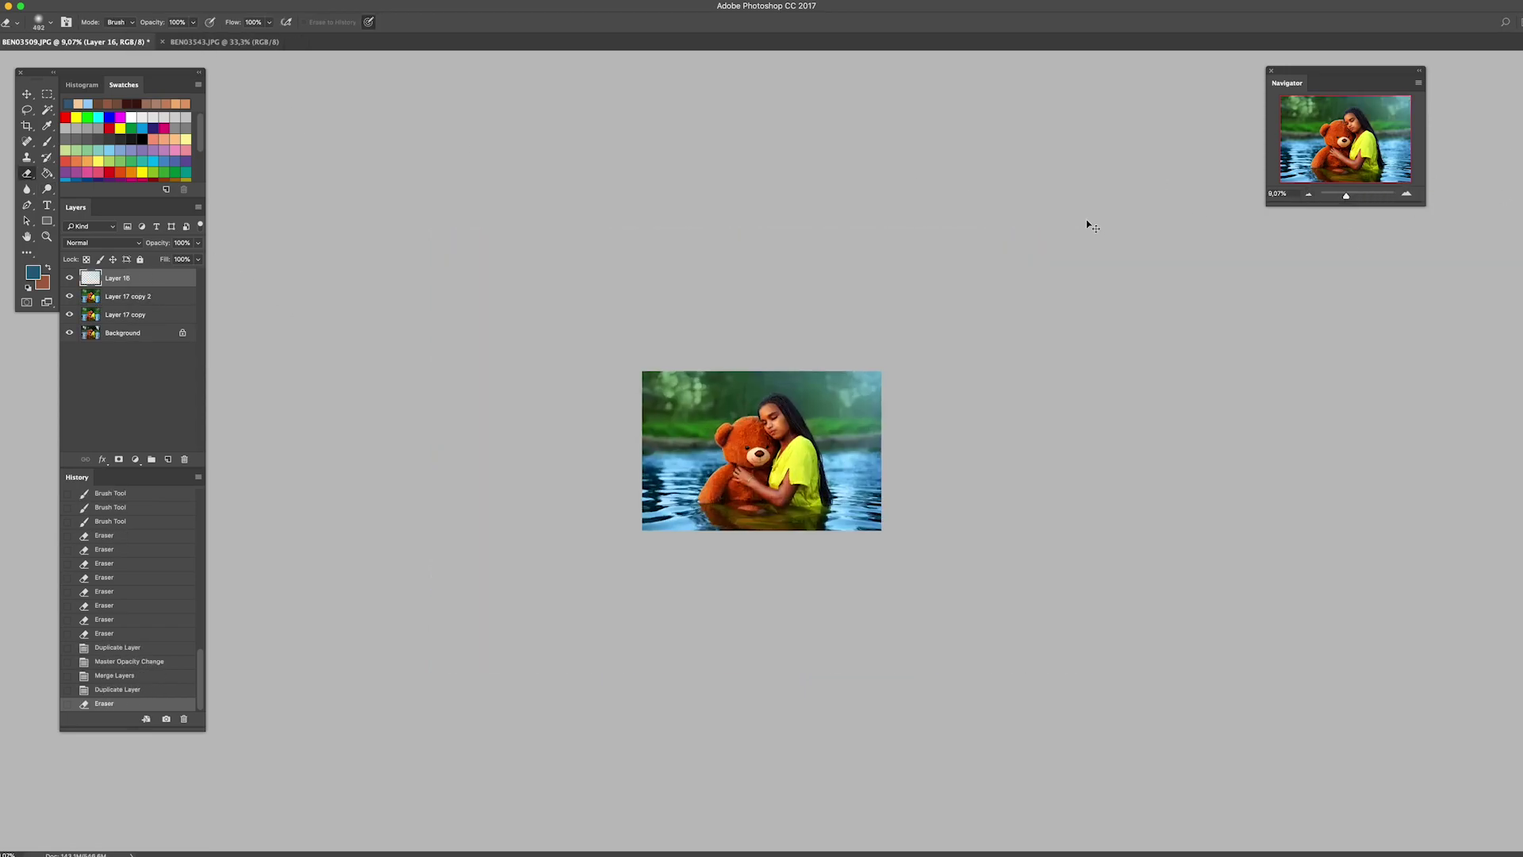
pyautogui.scroll(3, 850, 426)
pyautogui.scroll(2, 850, 426)
pyautogui.scroll(2, 841, 350)
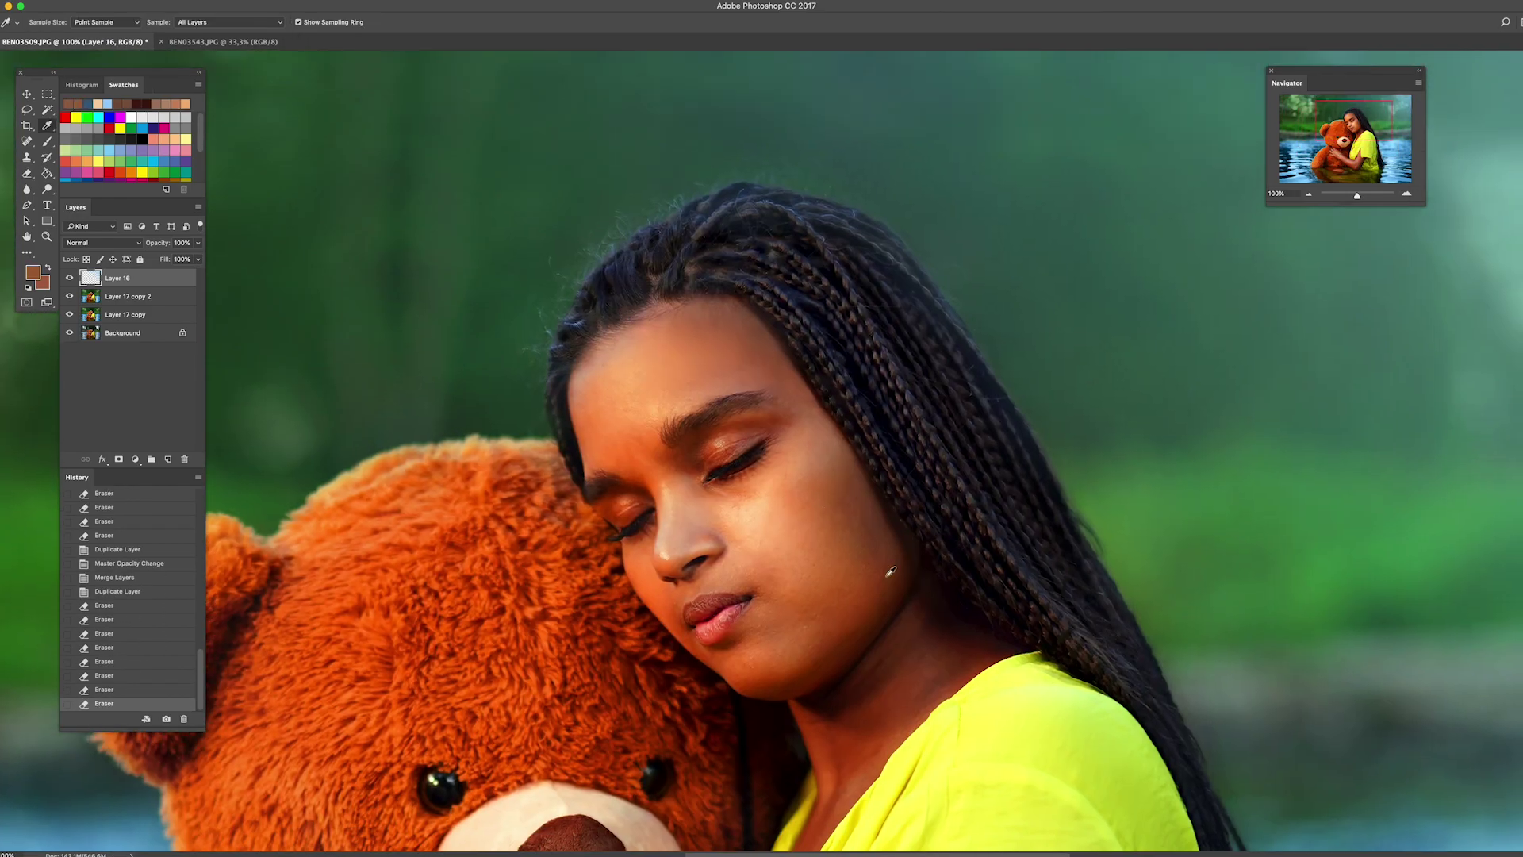
# Pick a redder lip colour, flip the canvas horizontally and delete the top paint layer.
pyautogui.press('b')
pyautogui.moveTo(240, 22); pyautogui.dragTo(192, 36)
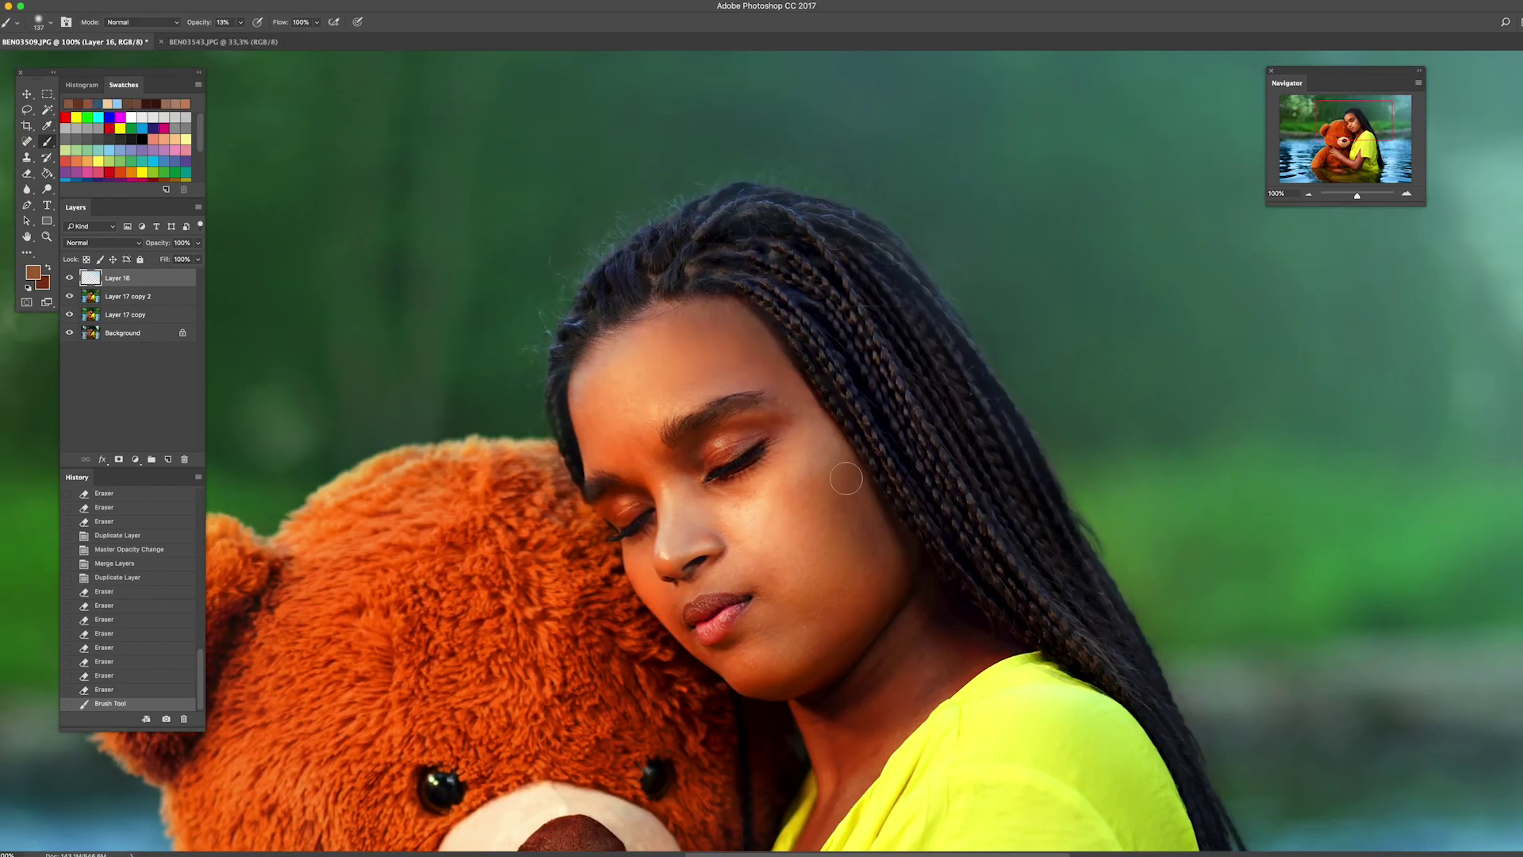
pyautogui.keyDown('alt'); pyautogui.click(778, 474); pyautogui.keyUp('alt')
pyautogui.click(778, 474)
pyautogui.scroll(-5, 737, 560)
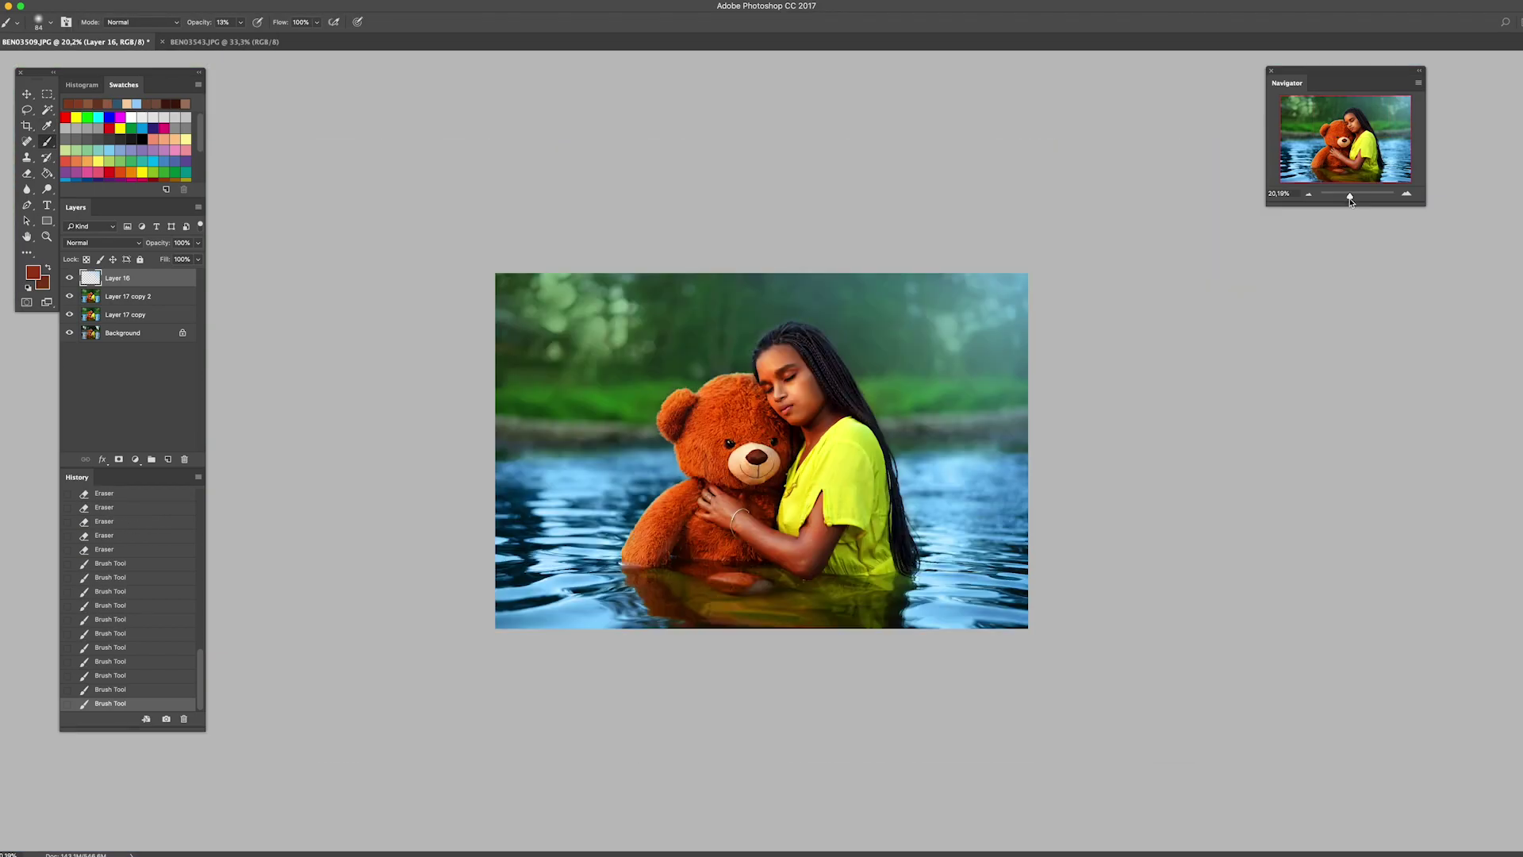
pyautogui.scroll(-1, 737, 560)
pyautogui.press('super+shift+h')
pyautogui.press('BackSpace')
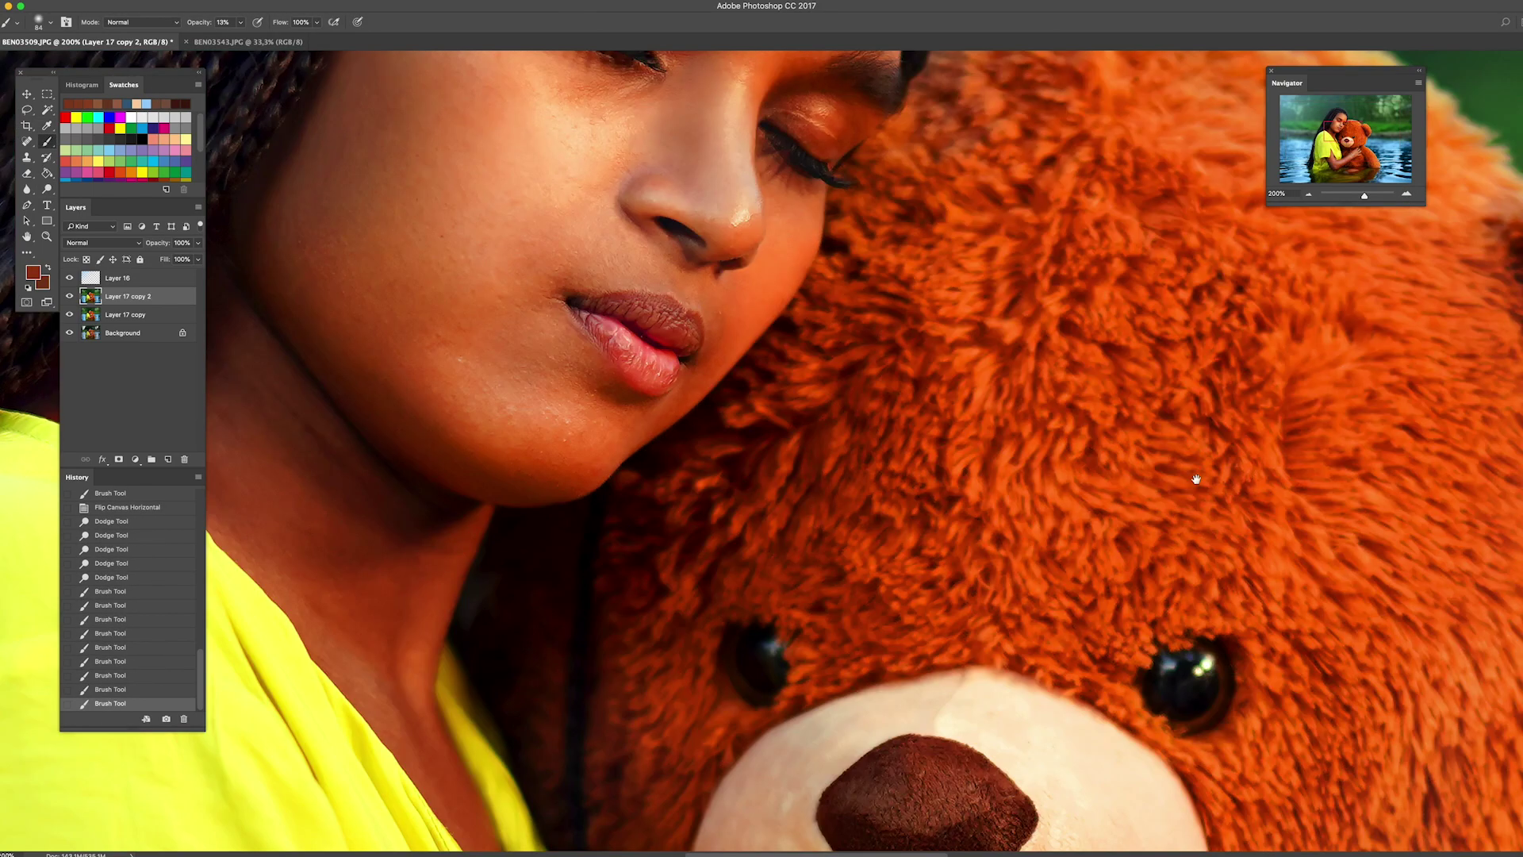
# Swap the paint colours and set the brush opacity to 67%.
pyautogui.scroll(5, 937, 608)
pyautogui.rightClick(950, 468)
pyautogui.write('x23')
pyautogui.press('Return')
pyautogui.press('6')
pyautogui.press('7')
# Resize the brush to 14, make Layer 16 the working layer and fit the image.
pyautogui.rightClick(998, 406)
pyautogui.write('14')
pyautogui.press('Return')
pyautogui.click(911, 529)
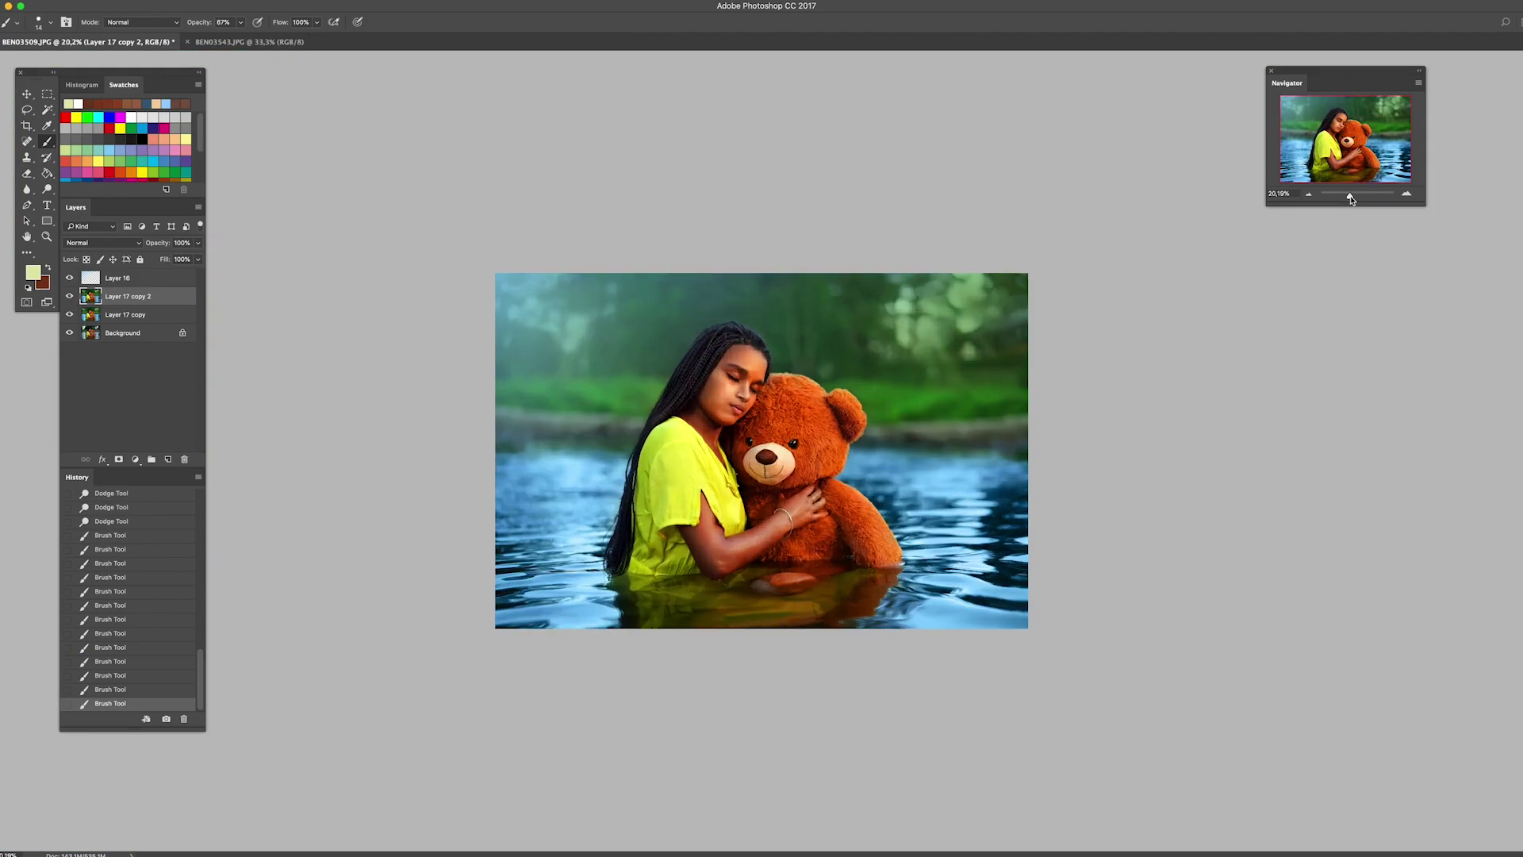
pyautogui.moveTo(794, 444); pyautogui.dragTo(928, 428)
pyautogui.hotkey('alt', ']')
pyautogui.hotkey('ctrl', '0')
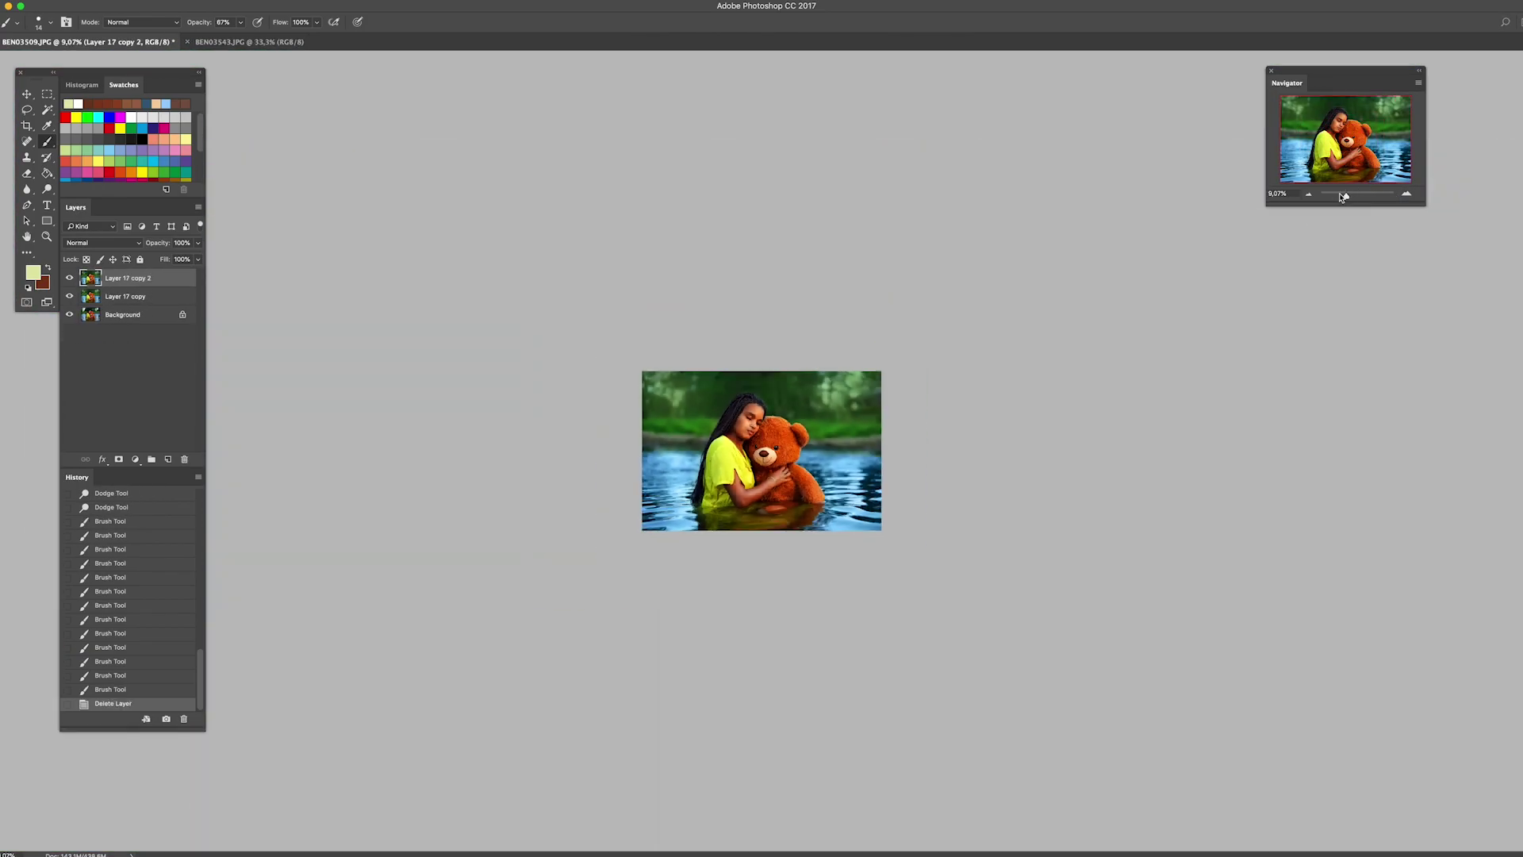
# Erase stray colour along the hair edge with a size-75 eraser at full opacity.
pyautogui.press('e')
pyautogui.scroll(4, 606, 167)
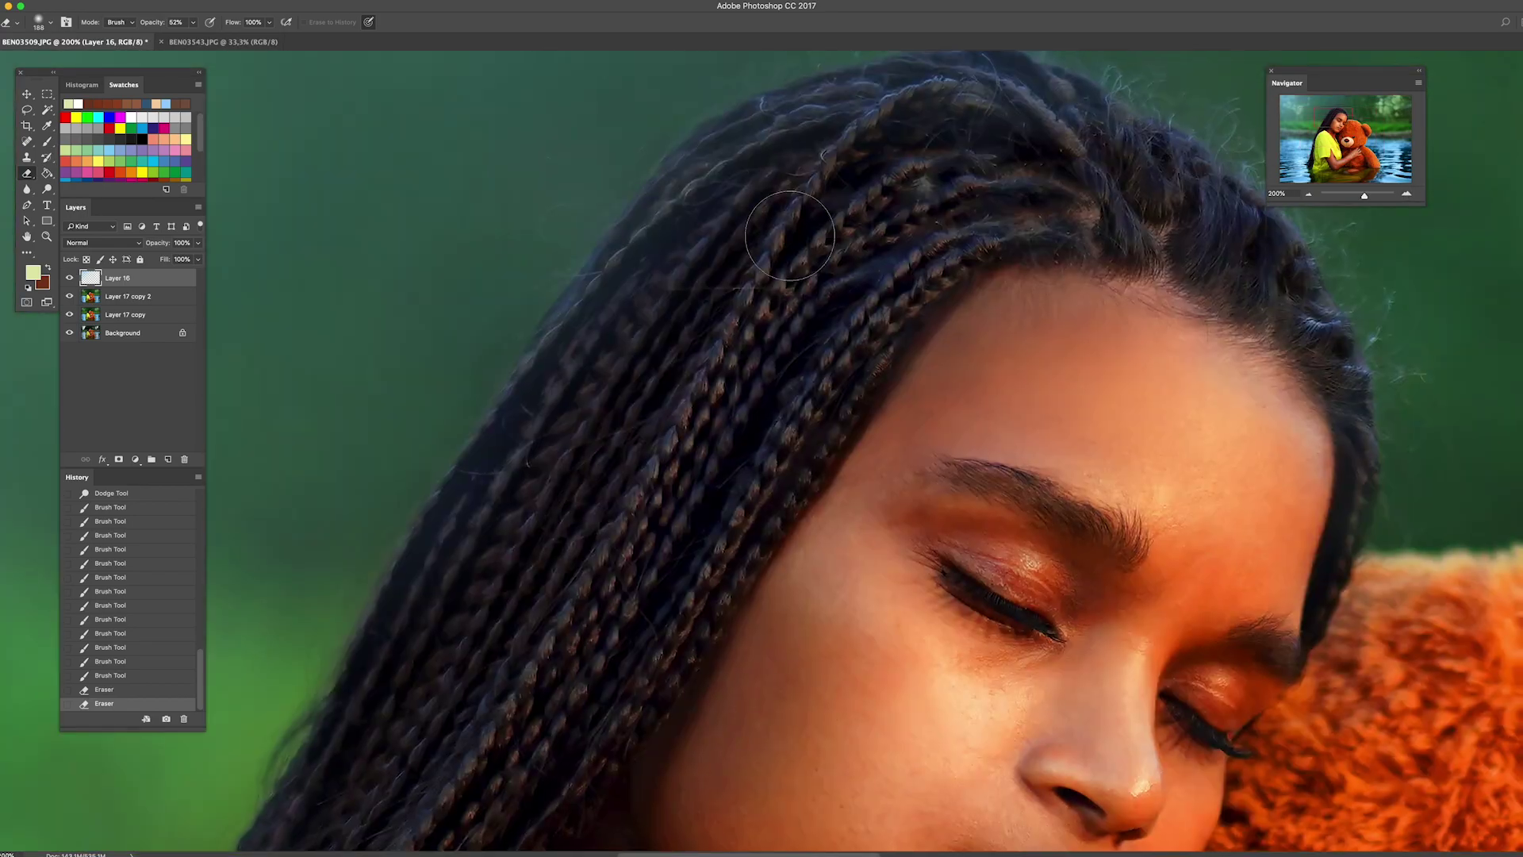
pyautogui.press('0')
pyautogui.rightClick(987, 213)
pyautogui.write('75')
pyautogui.press('Return')
pyautogui.moveTo(762, 238)
pyautogui.mouseDown()
pyautogui.moveTo(648, 391)
pyautogui.moveTo(690, 255)
pyautogui.mouseUp()
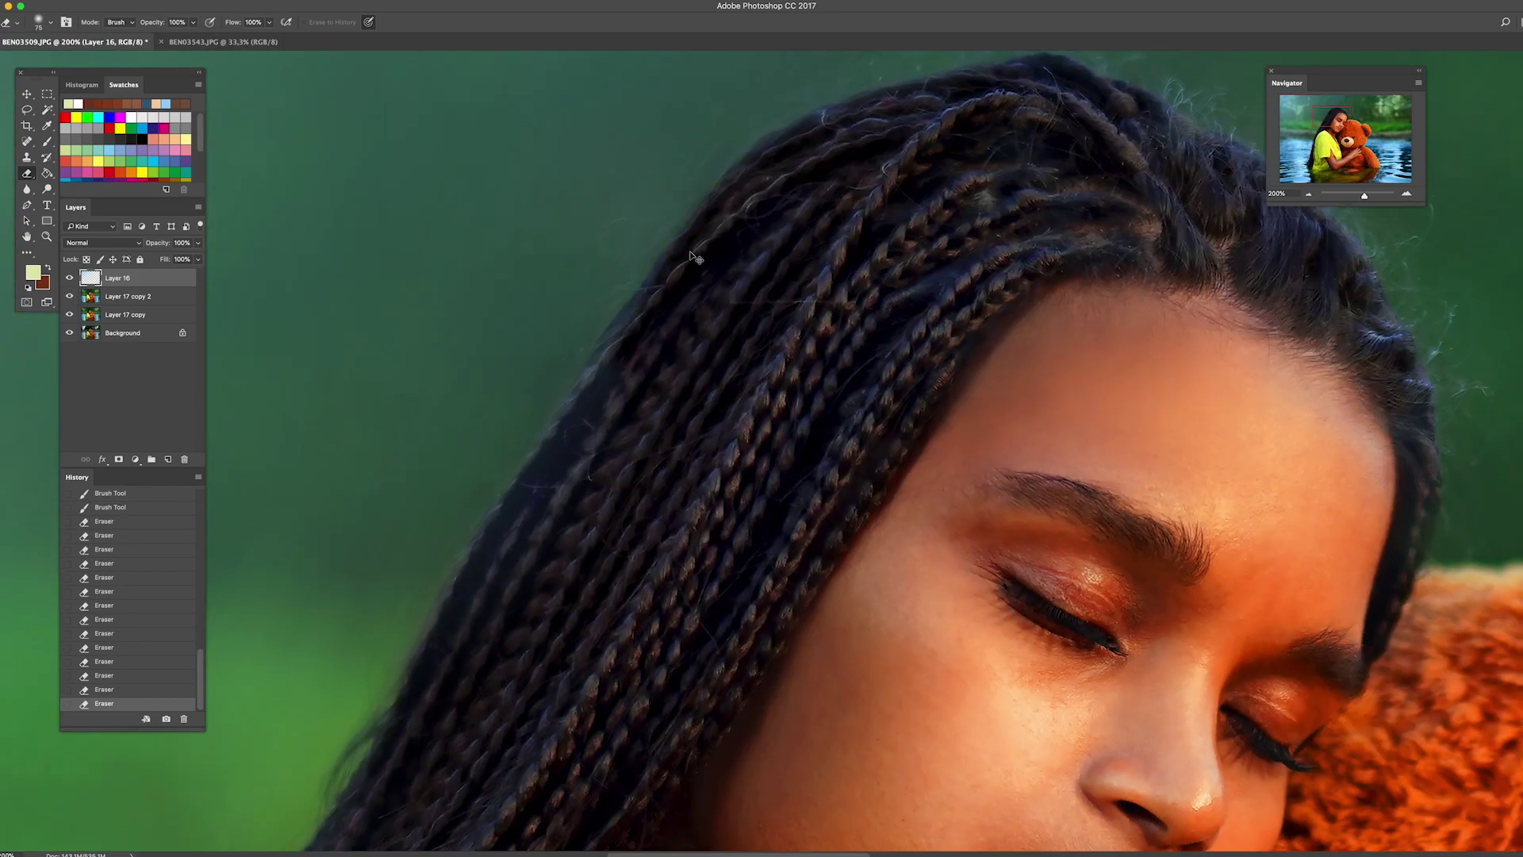
pyautogui.moveTo(599, 585); pyautogui.dragTo(480, 399)
pyautogui.moveTo(779, 476); pyautogui.dragTo(637, 303)
pyautogui.press('s')
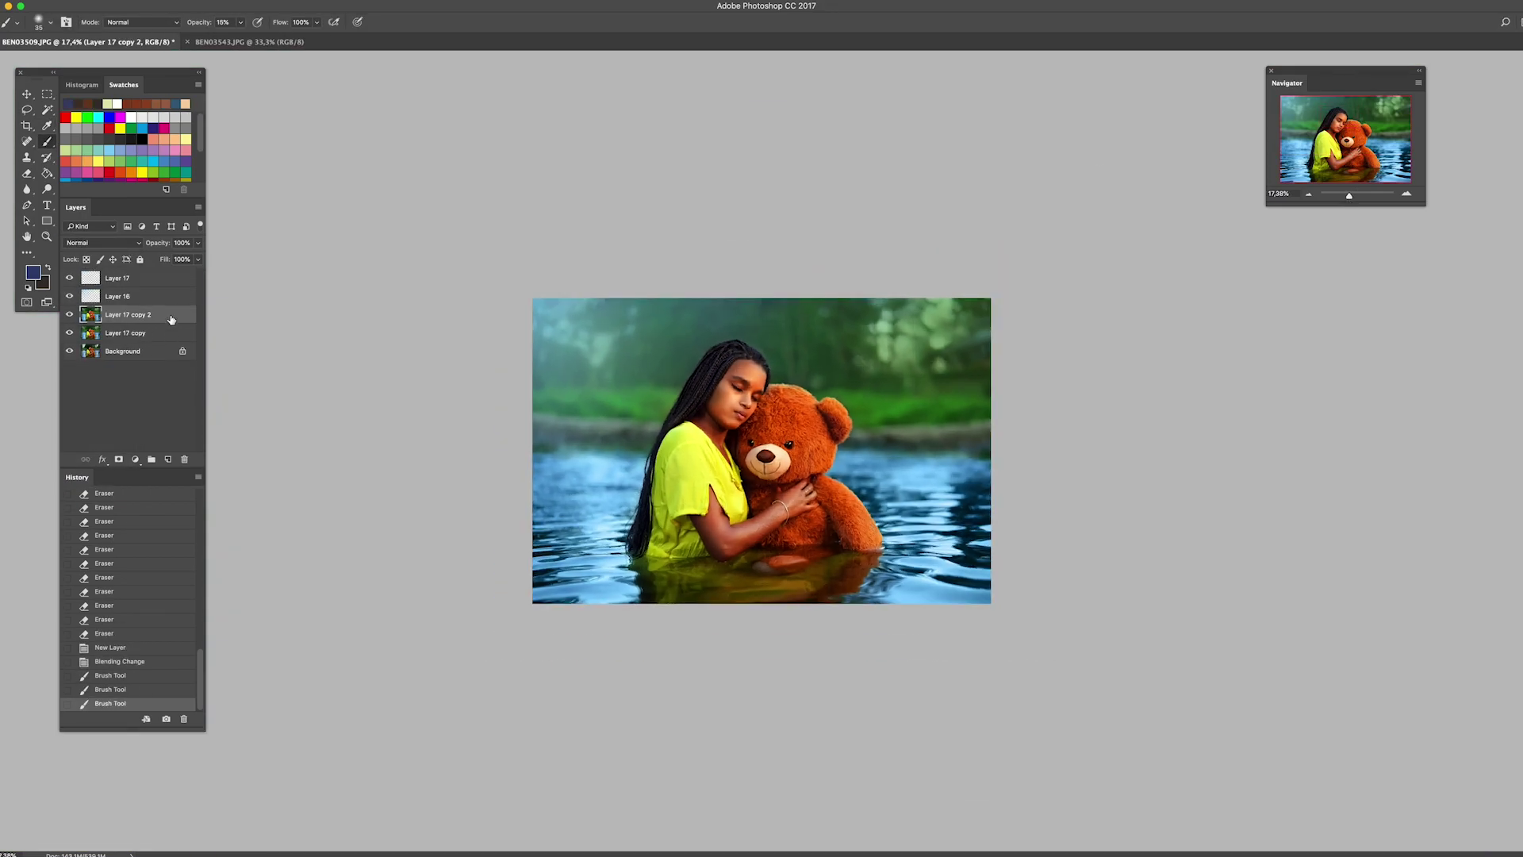
# Enlarge the eraser brush and halve its opacity.
pyautogui.press('e')
pyautogui.rightClick(795, 399)
pyautogui.moveTo(193, 22); pyautogui.dragTo(163, 40)
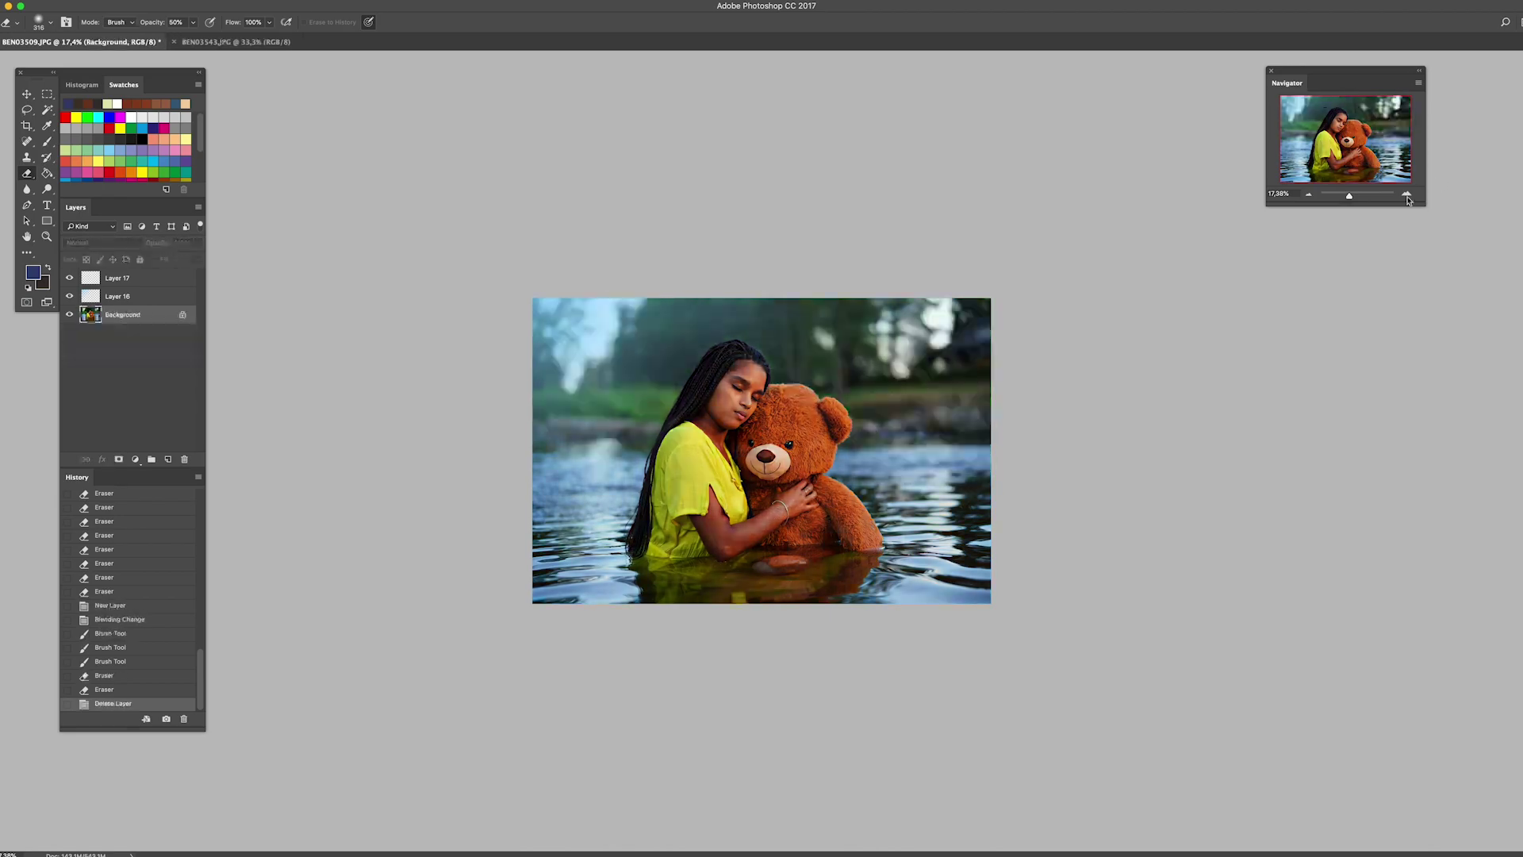
pyautogui.hotkey('ctrl', '+')
# Move Layer 16 above Layer 17.
pyautogui.click(140, 293)
pyautogui.moveTo(140, 284); pyautogui.dragTo(140, 275)
pyautogui.scroll(5, 706, 308)
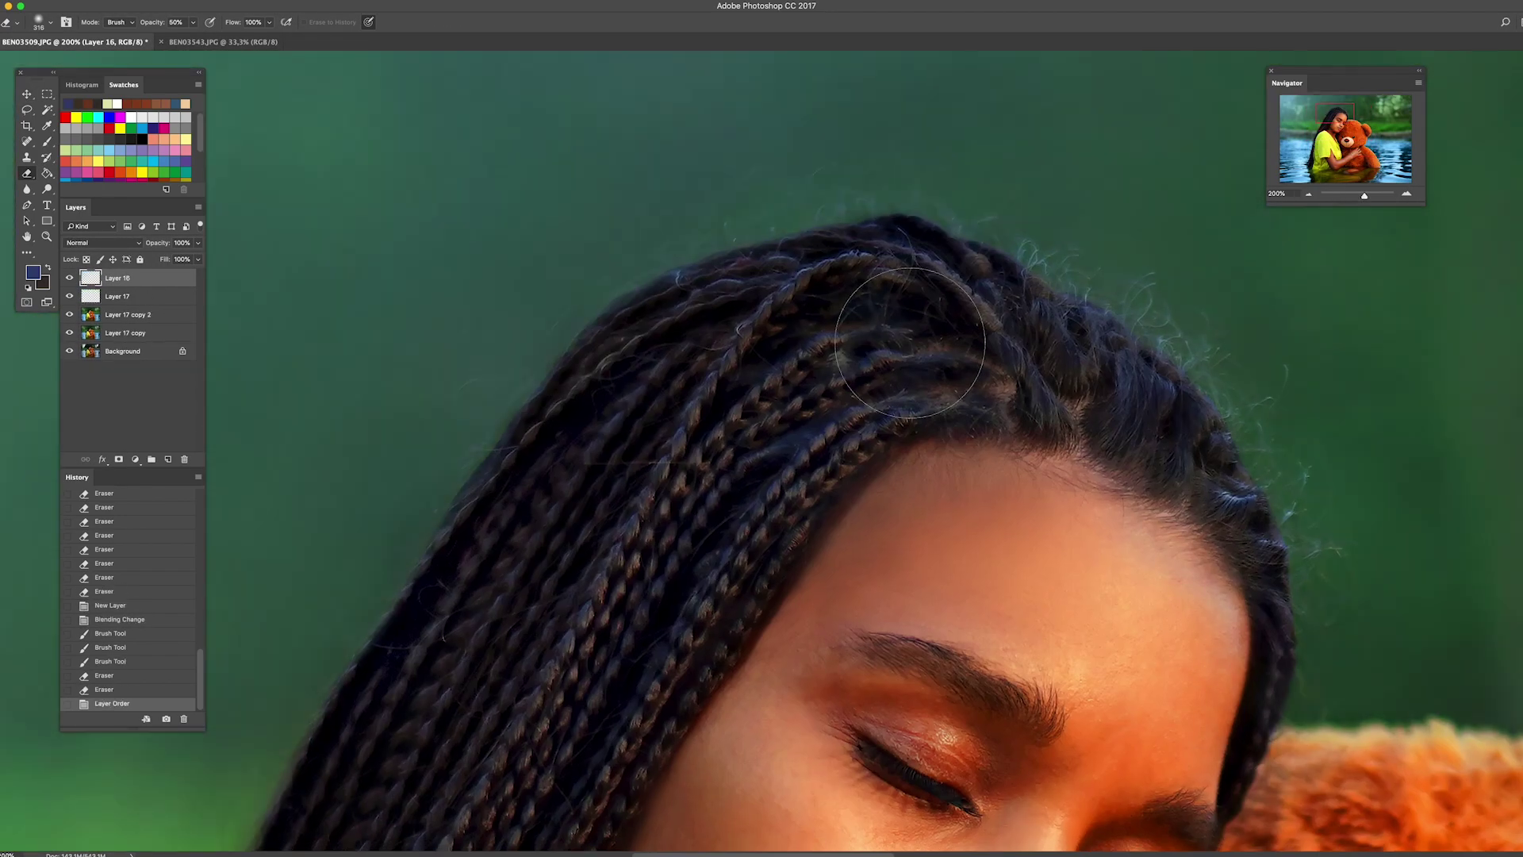
pyautogui.hotkey('ctrl', '-')
pyautogui.hotkey('ctrl', '-')
pyautogui.hotkey('ctrl', '-')
pyautogui.hotkey('ctrl', '-')
pyautogui.hotkey('ctrl', '-')
pyautogui.hotkey('ctrl', '-')
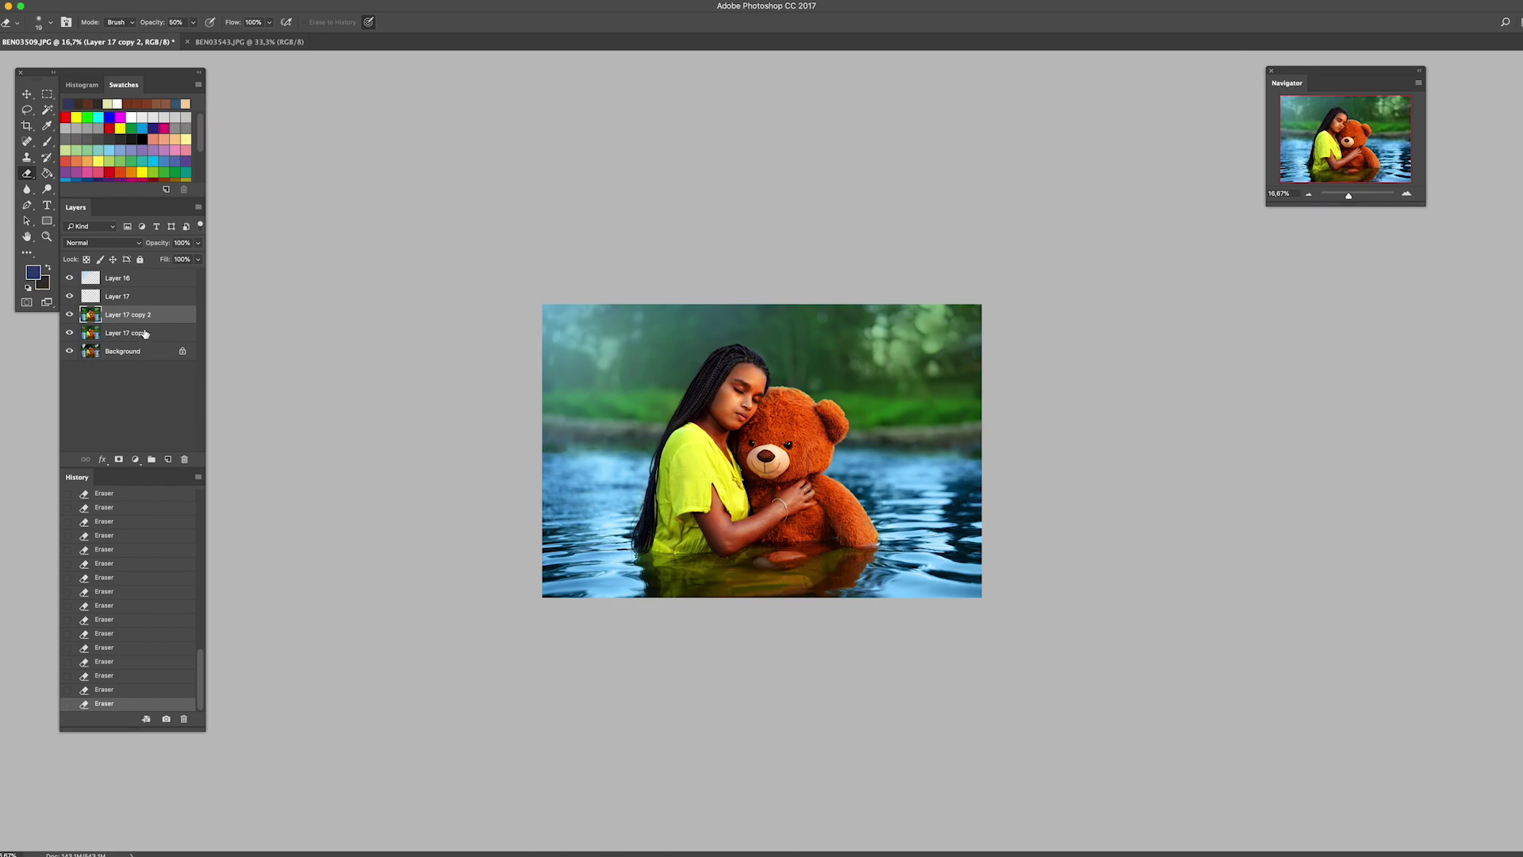
# Merge the visible layers, undo the merge, and save the image as a copy.
pyautogui.hotkey('ctrl', 'e')
pyautogui.hotkey('ctrl', 'z')
pyautogui.hotkey('ctrl', 'shift', 's')
pyautogui.press('Return')
pyautogui.hotkey('ctrl', '+')
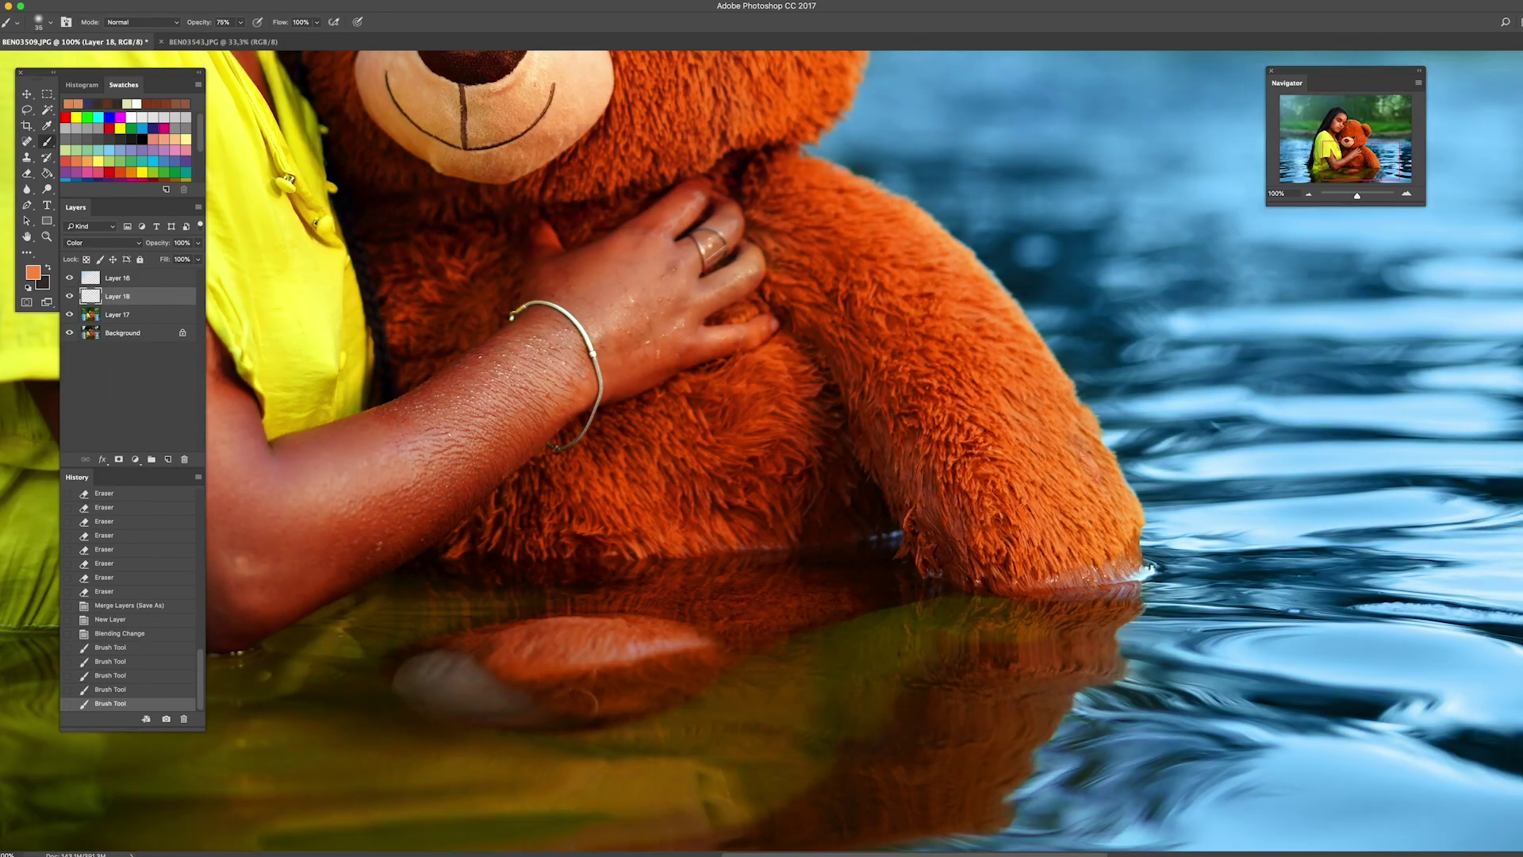
# Lower the brush opacity and zoom the photo to 33%.
pyautogui.hotkey('ctrl', '-')
pyautogui.press('4')
pyautogui.press('3')
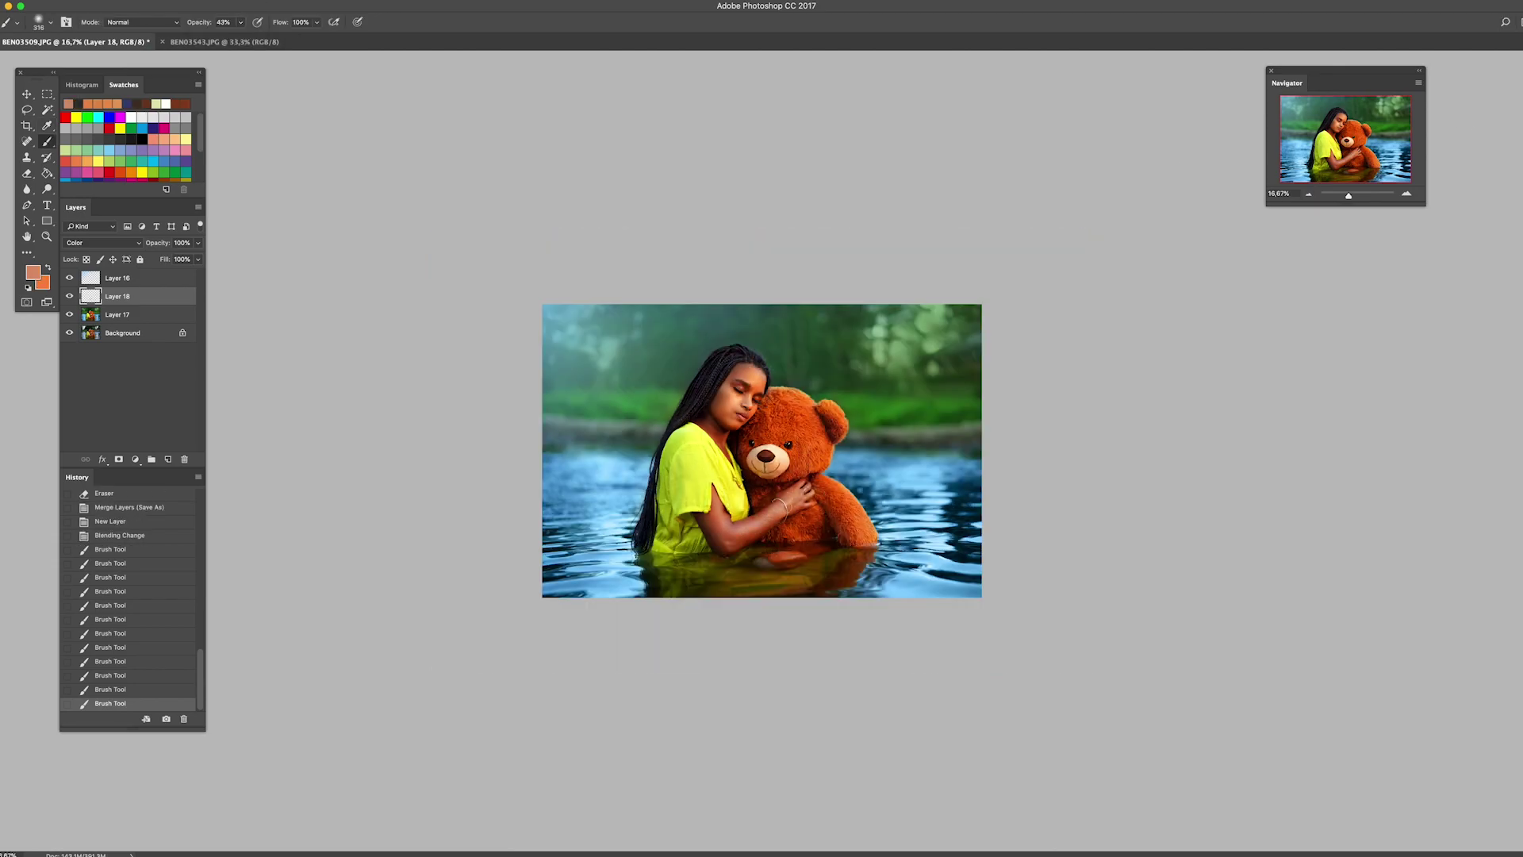
pyautogui.hotkey('ctrl', '+')
pyautogui.hotkey('ctrl', '+')
pyautogui.press('2')
pyautogui.press('1')
pyautogui.rightClick(698, 460)
pyautogui.press('Escape')
# Burn a rectangular patch on Layer 17 using a larger brush.
pyautogui.click(166, 315)
pyautogui.press('o')
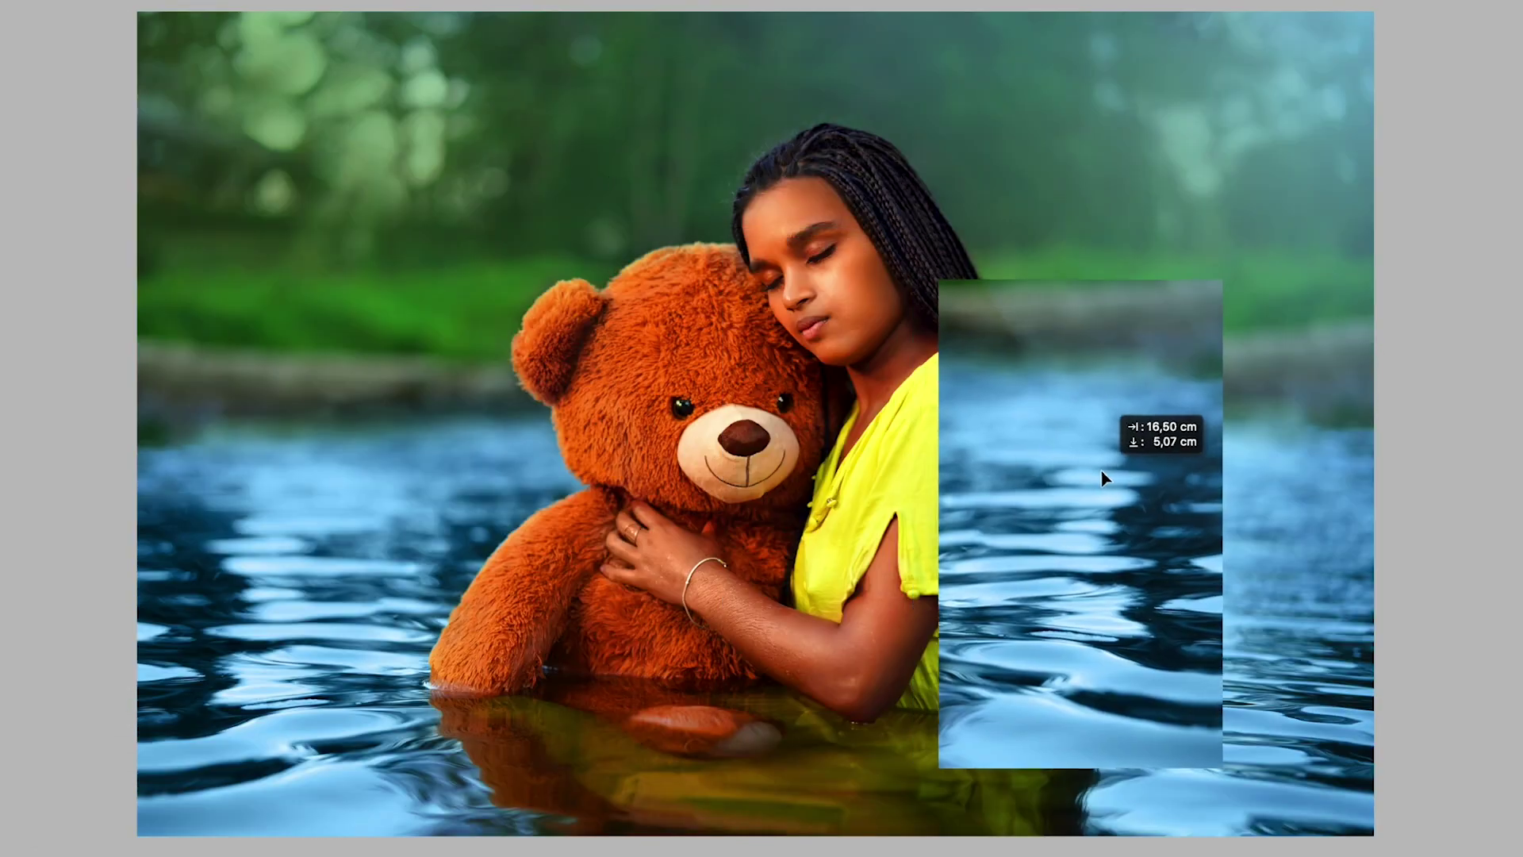
pyautogui.moveTo(1031, 444); pyautogui.dragTo(1269, 690)
pyautogui.rightClick(1099, 468)
pyautogui.press('Return')
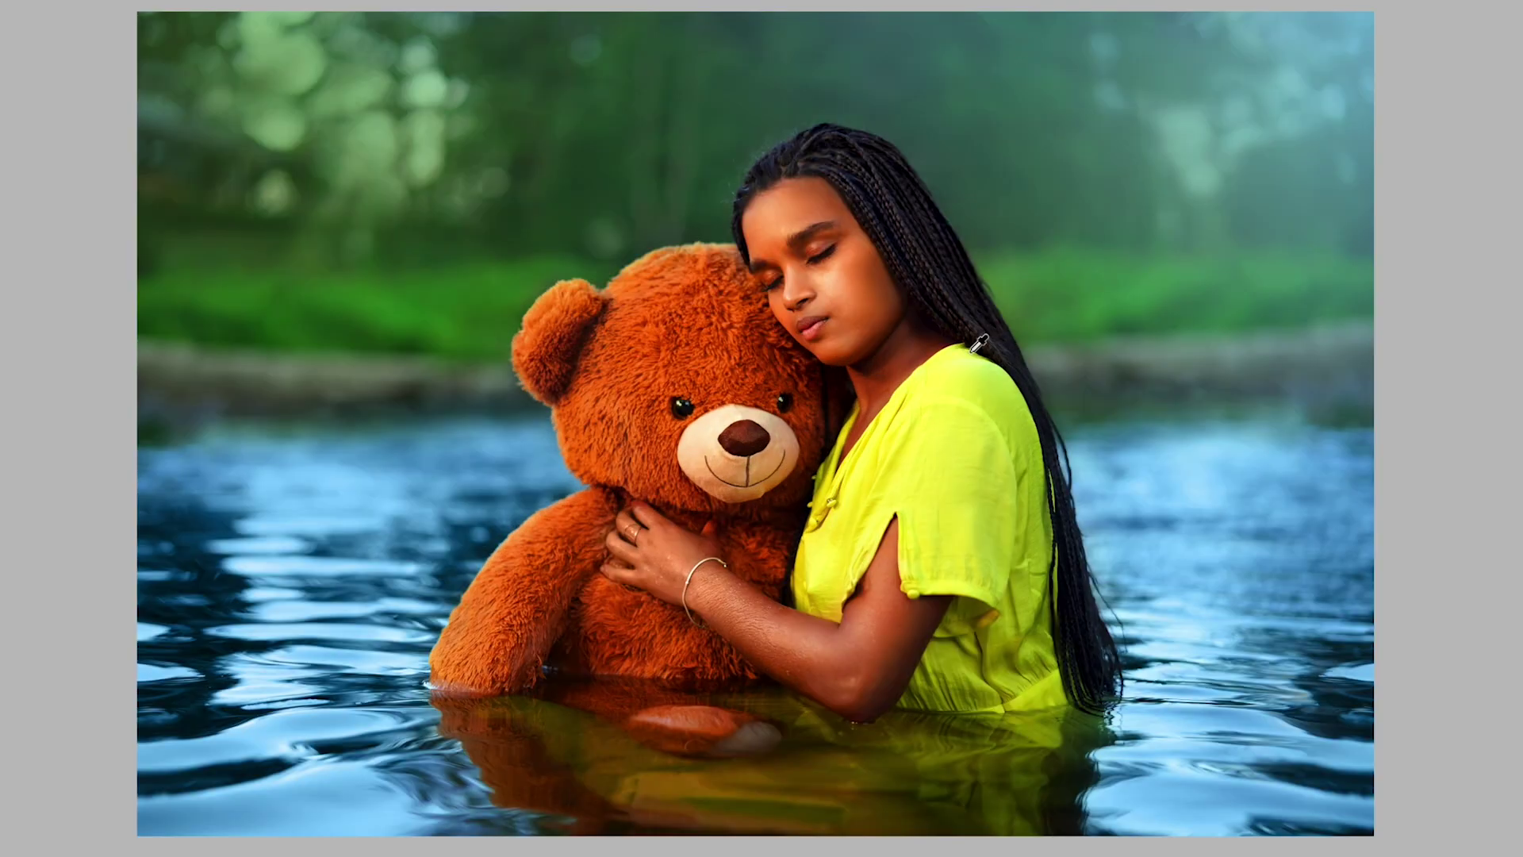
# Resize the brush and retouch the bear's orange fur beside the girl's hand.
pyautogui.rightClick(476, 353)
pyautogui.press('Return')
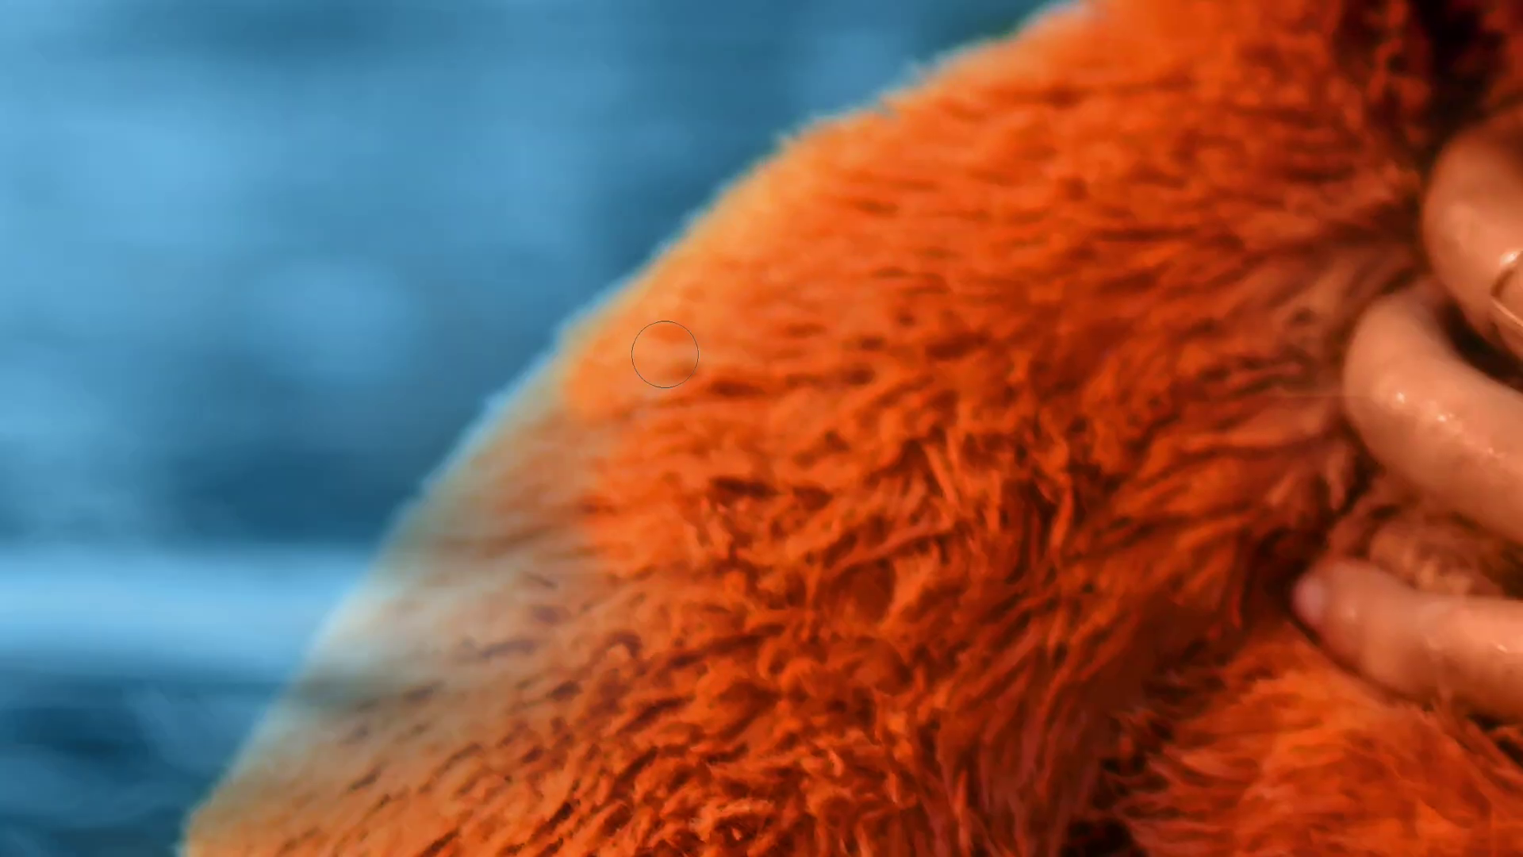
pyautogui.rightClick(698, 166)
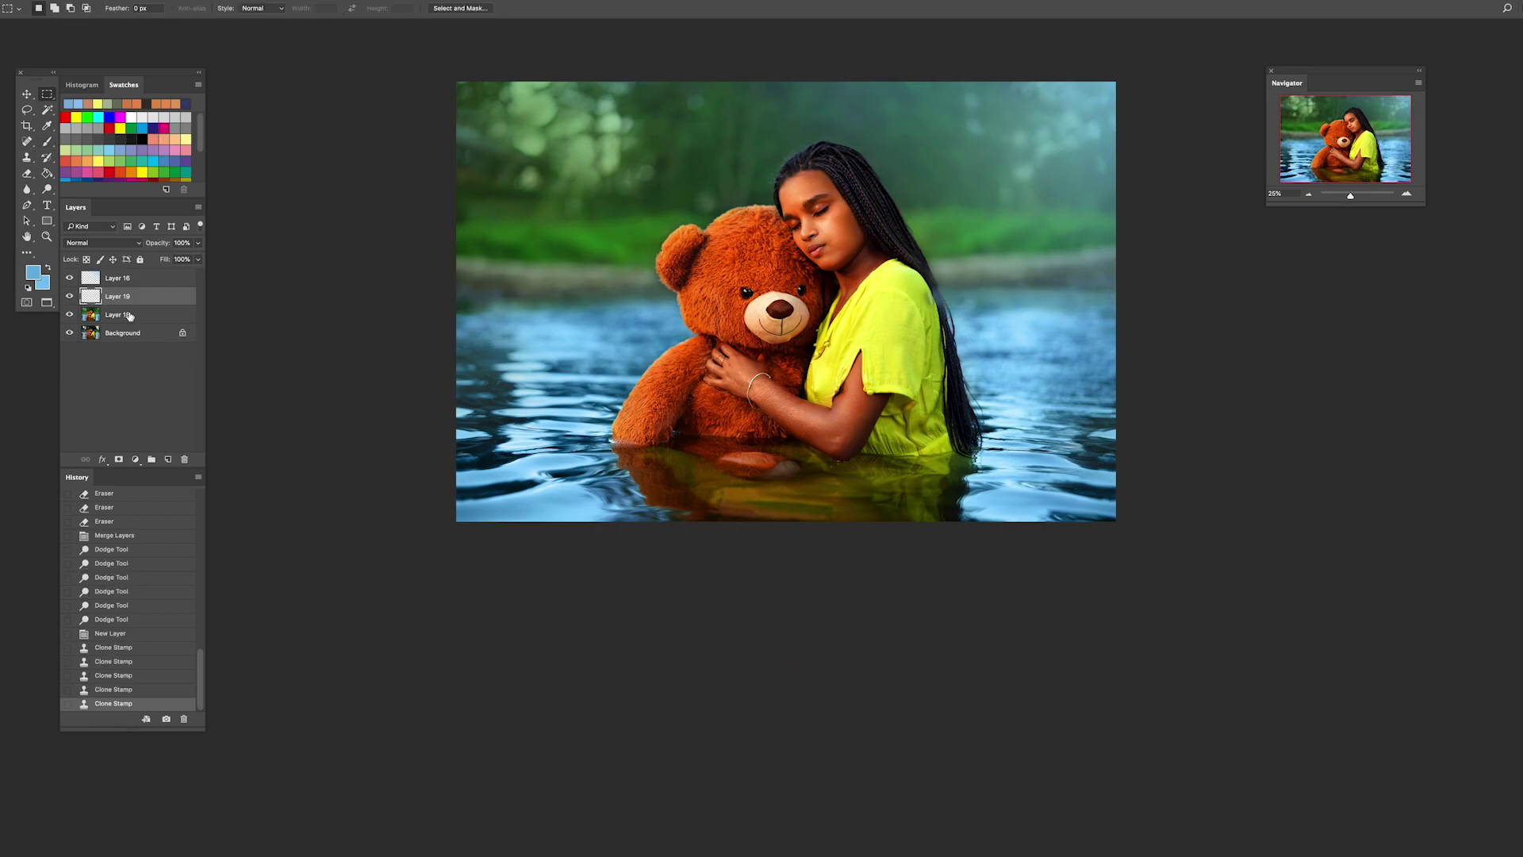
# Erase edges around the girl's shoulder and merge the retouch layer down.
pyautogui.press('e')
pyautogui.hotkey('ctrl', '1')
pyautogui.scroll(1, 805, 464)
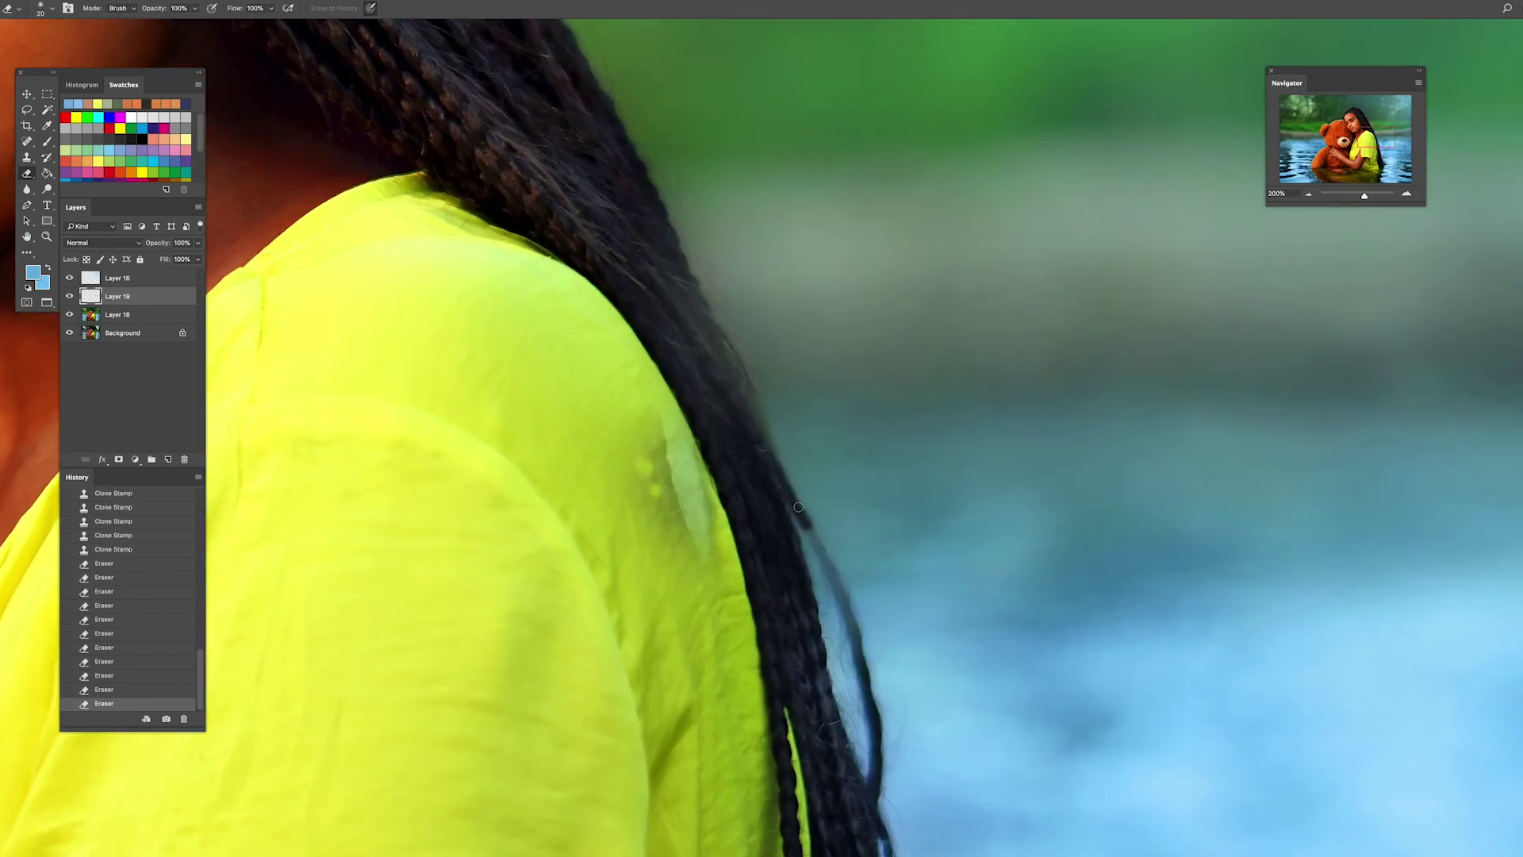
pyautogui.hotkey('ctrl', '0')
pyautogui.press('m')
pyautogui.hotkey('ctrl', 'e')
# Copy a riverbank patch onto a new layer, nudge it down, then dodge and burn it.
pyautogui.moveTo(845, 385); pyautogui.dragTo(1071, 481)
pyautogui.hotkey('ctrl', 'c')
pyautogui.hotkey('ctrl', 'v')
pyautogui.hotkey('ctrl', 'Down')
pyautogui.moveTo(912, 444); pyautogui.dragTo(1062, 429)
pyautogui.hotkey('shift', 'o')
pyautogui.moveTo(1063, 421); pyautogui.dragTo(996, 427)
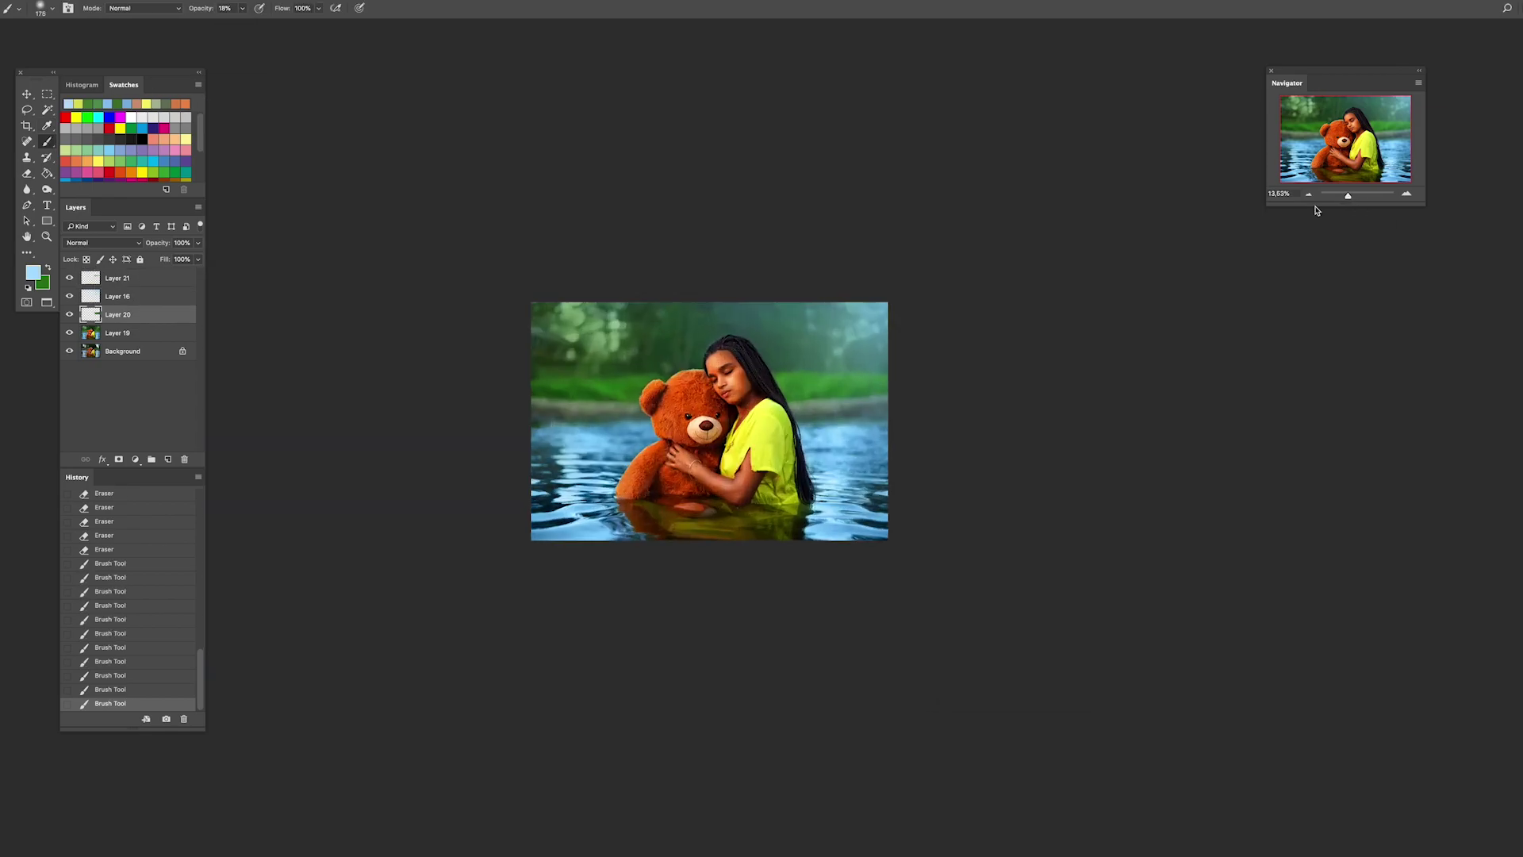
# Move Layer 21 below Layer 16 and undo the last lip colour stroke.
pyautogui.moveTo(135, 277); pyautogui.dragTo(134, 305)
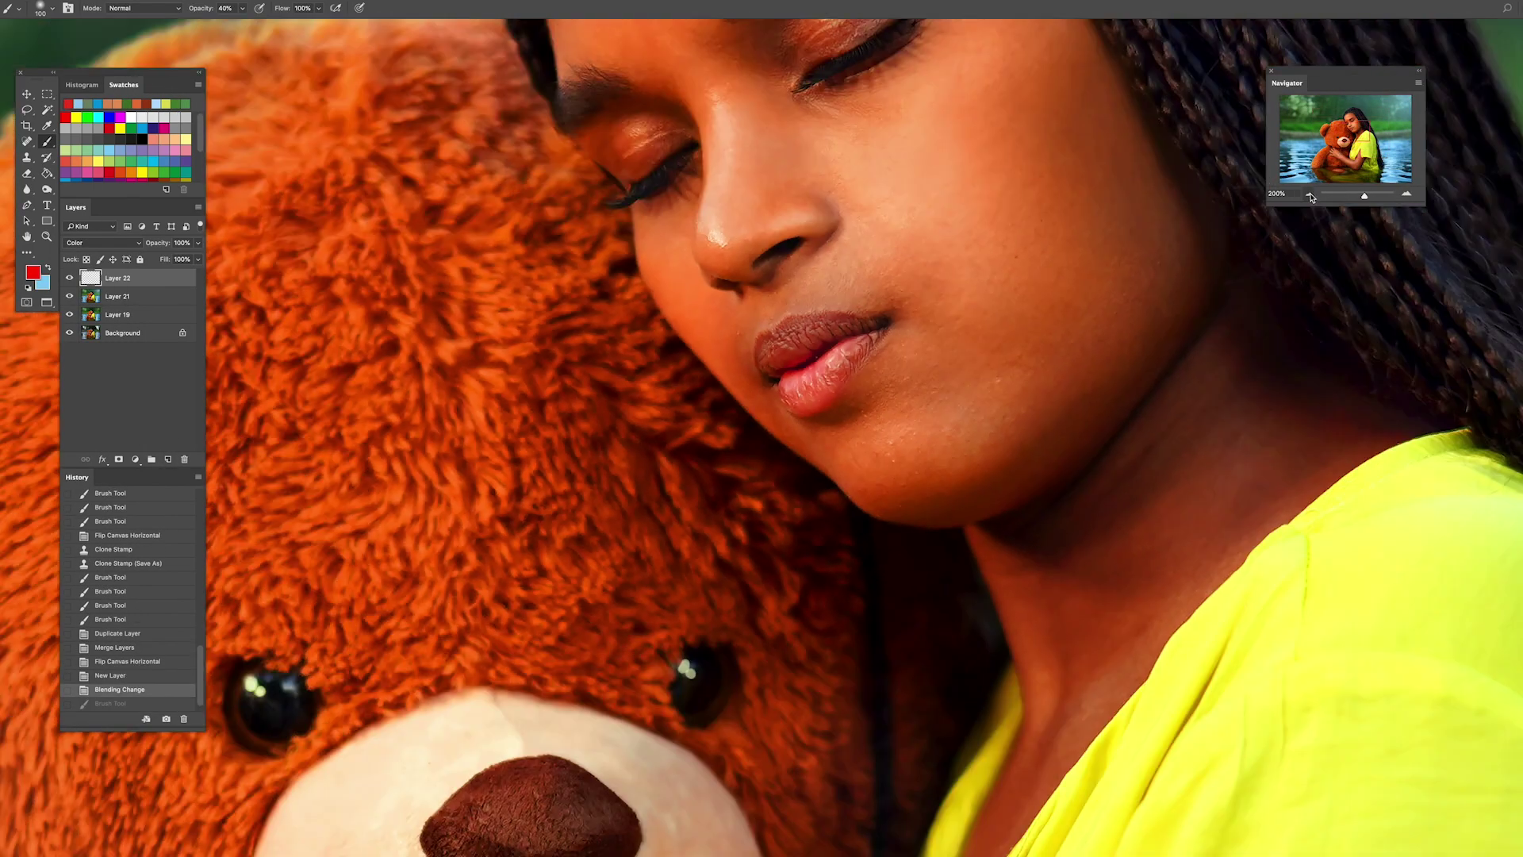
pyautogui.hotkey('ctrl', 'z')
pyautogui.click(242, 8)
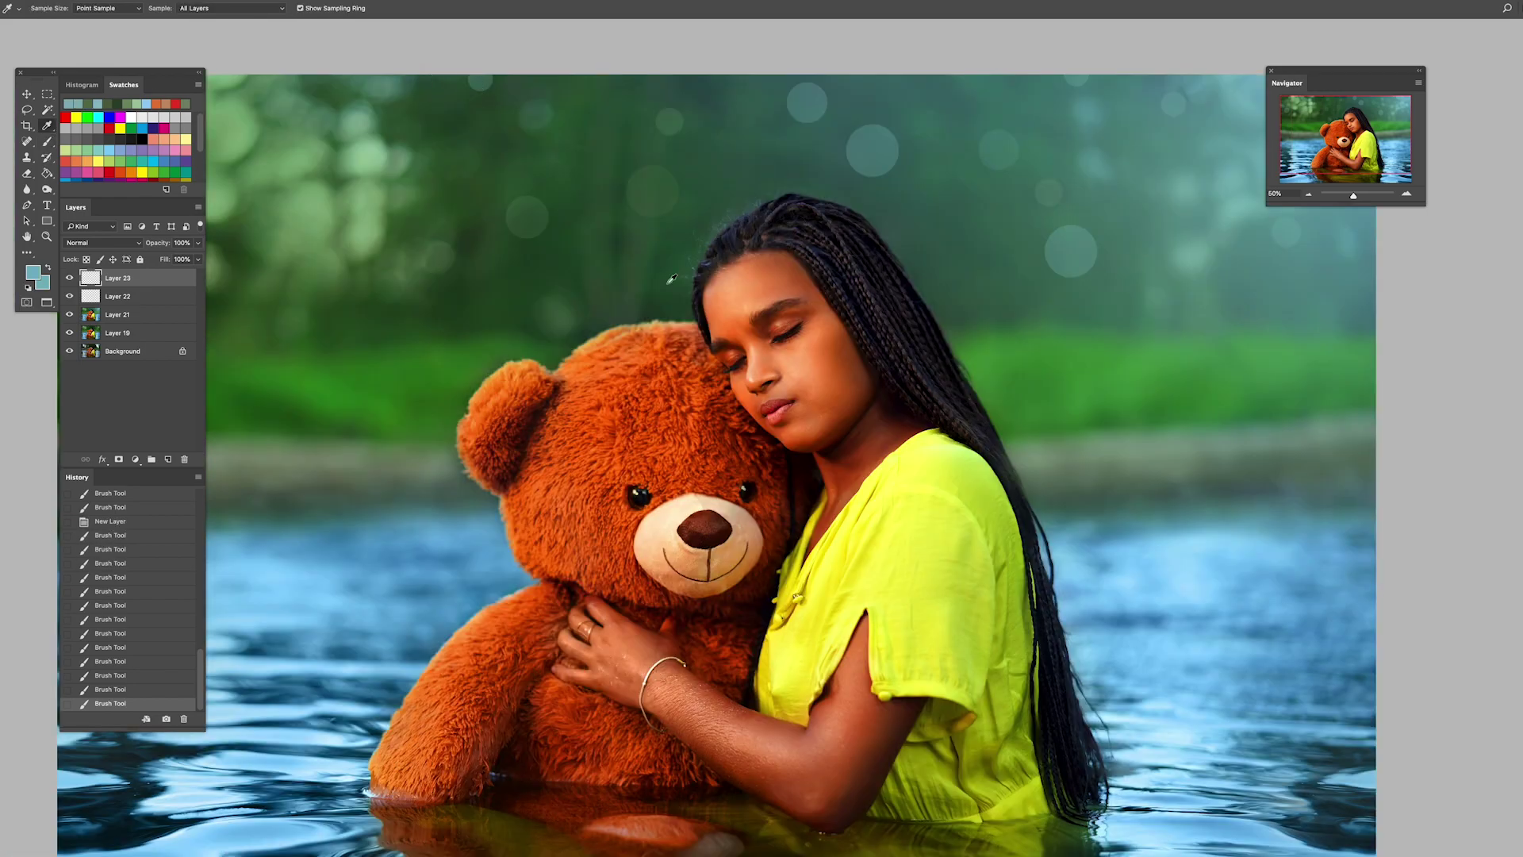
# Apply the Motion Blur filter to the bokeh layer.
pyautogui.click(520, 208)
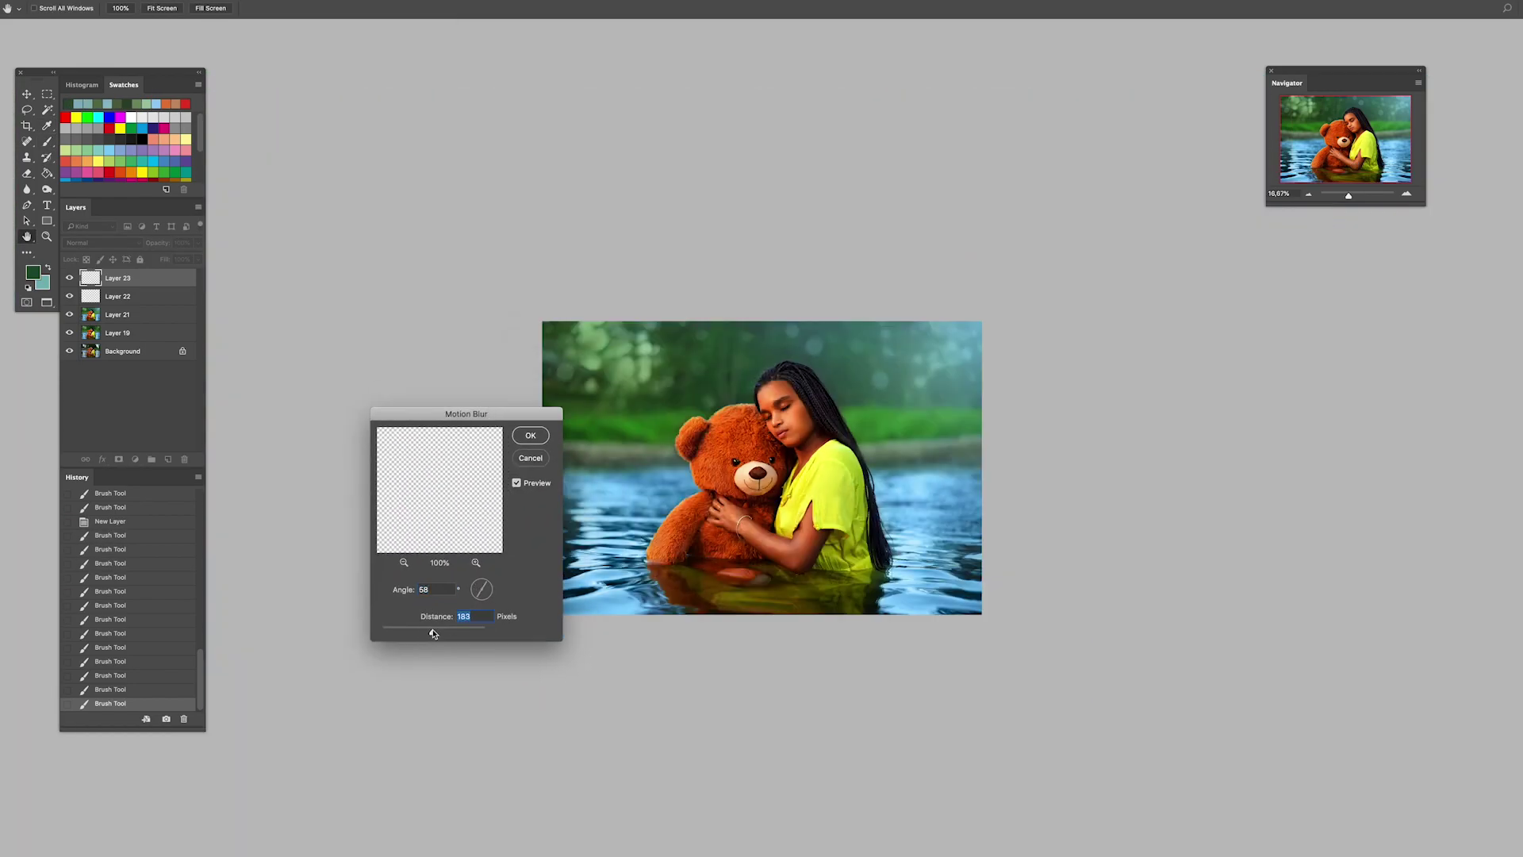
pyautogui.press('Return')
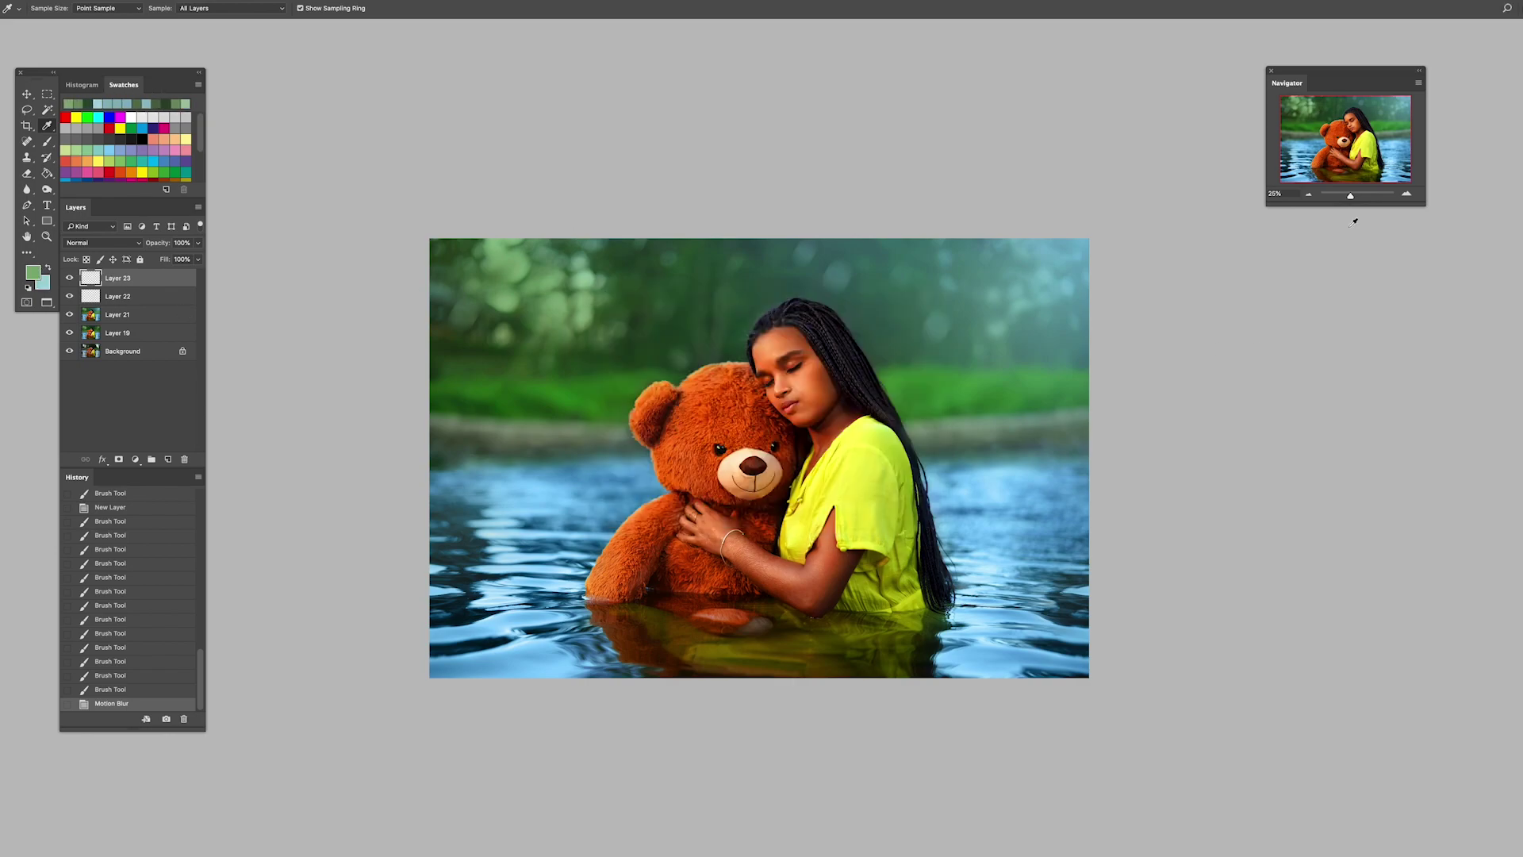
# Burn the shadow areas of the face and hair on Layer 21 with a soft brush.
pyautogui.press('b')
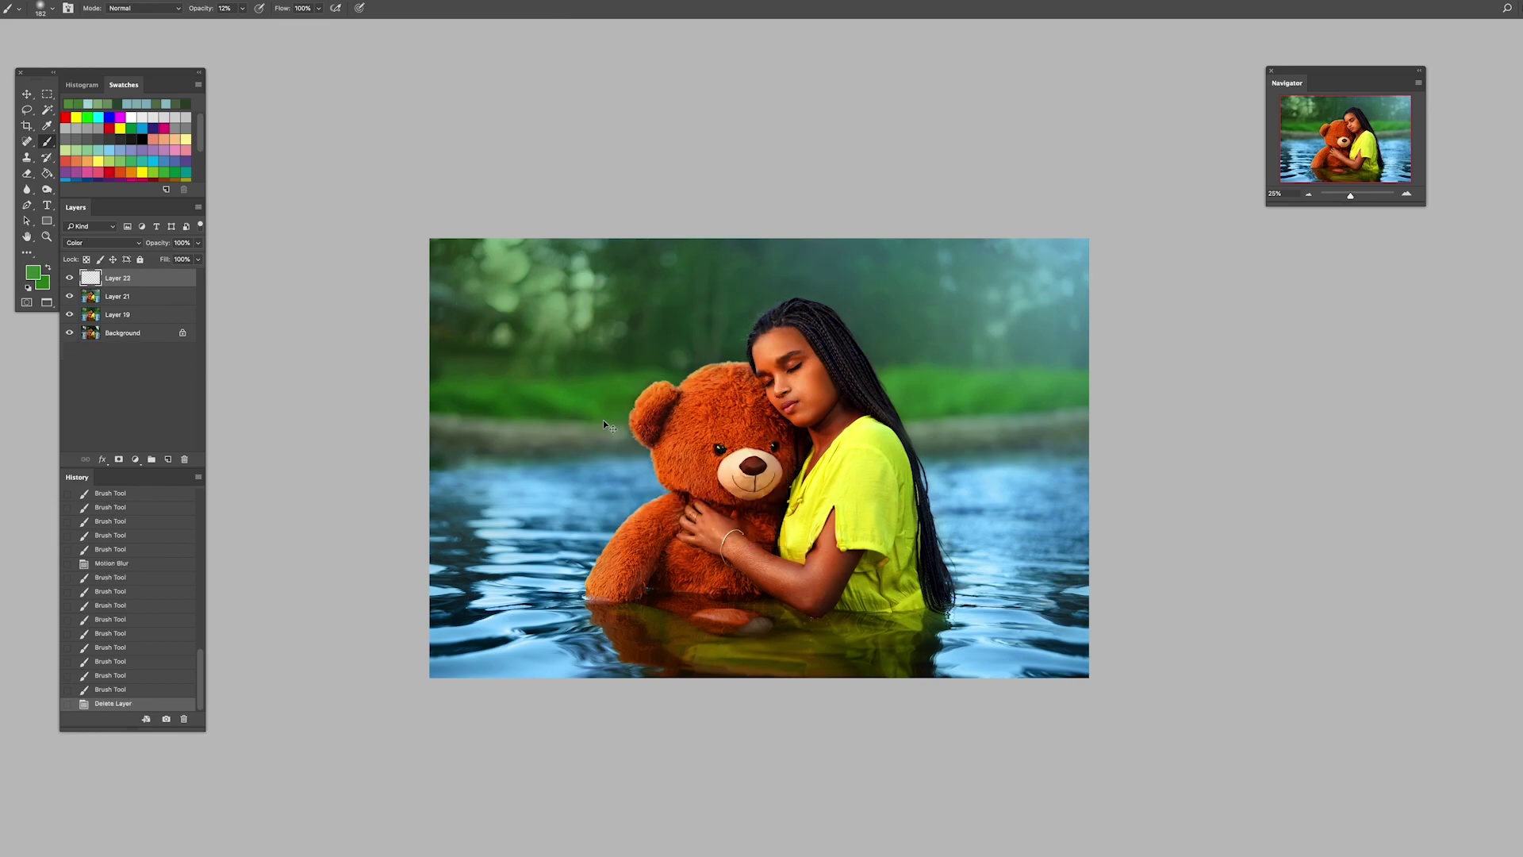
pyautogui.rightClick(1010, 407)
pyautogui.click(1009, 407)
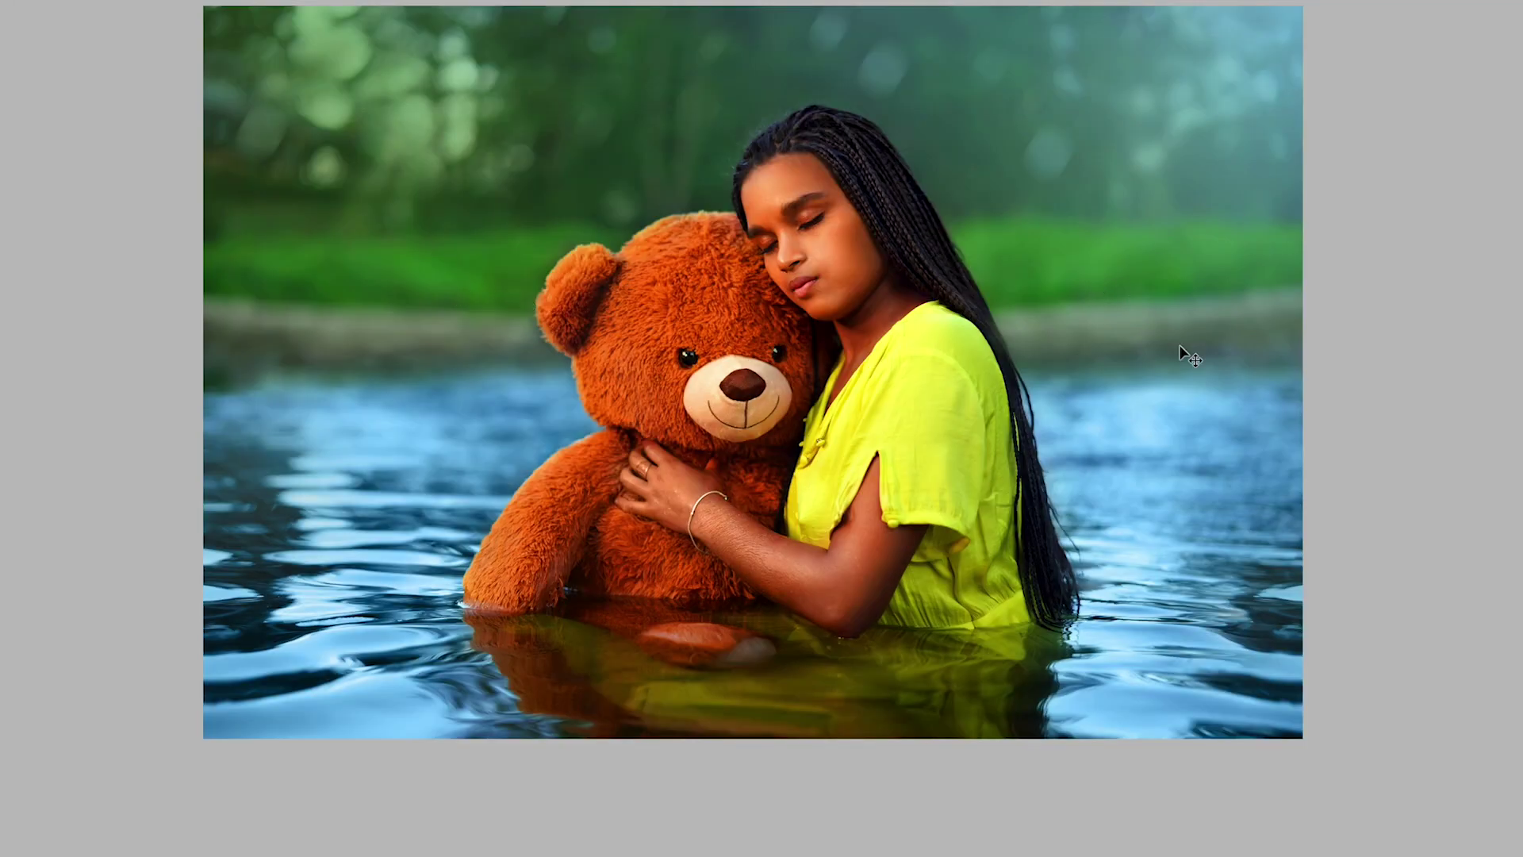
pyautogui.rightClick(1187, 356)
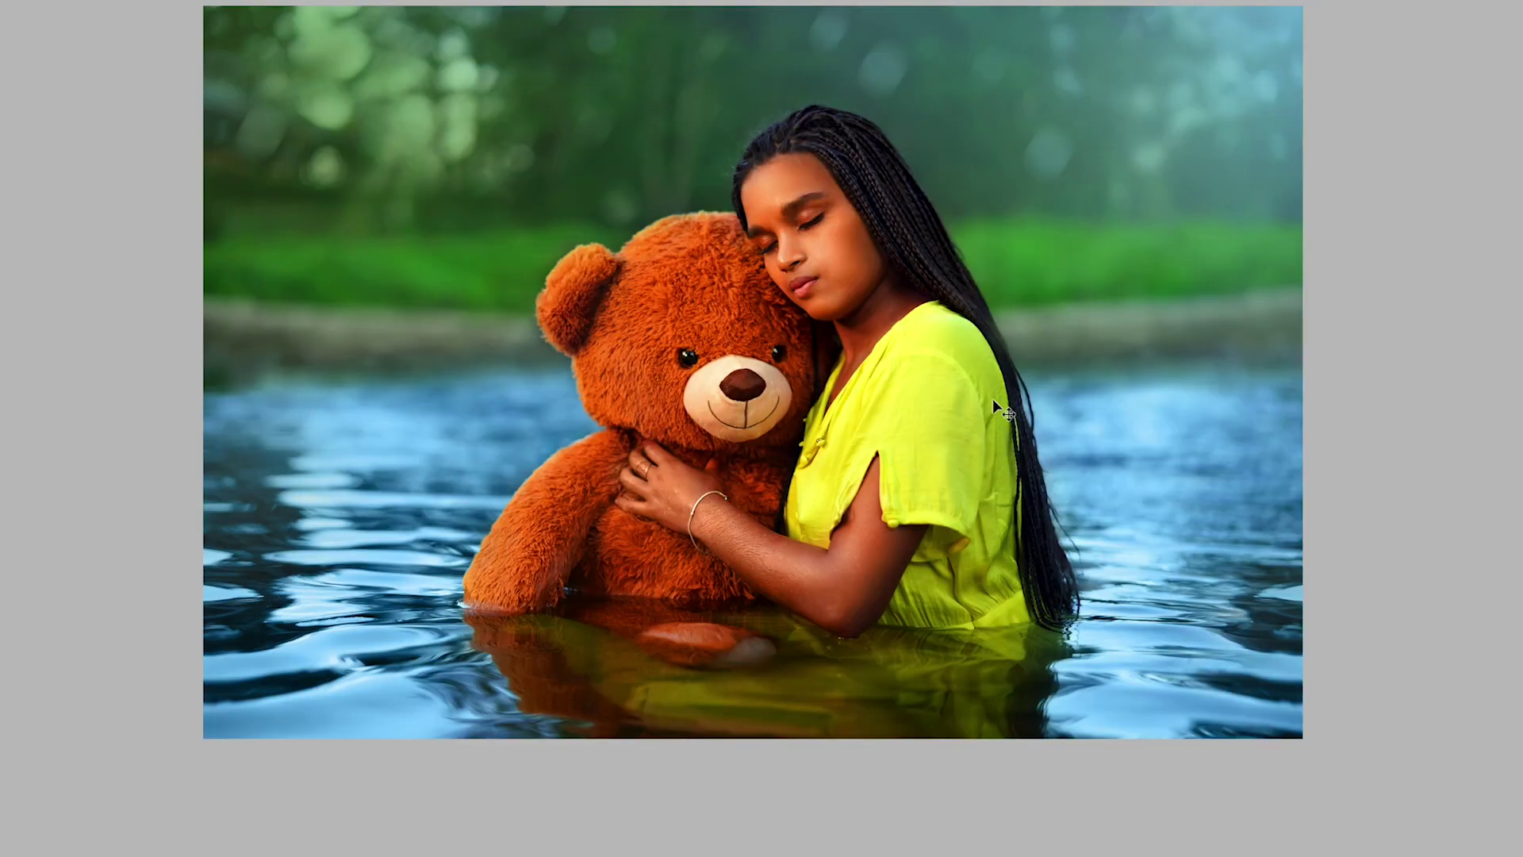
pyautogui.rightClick(830, 174)
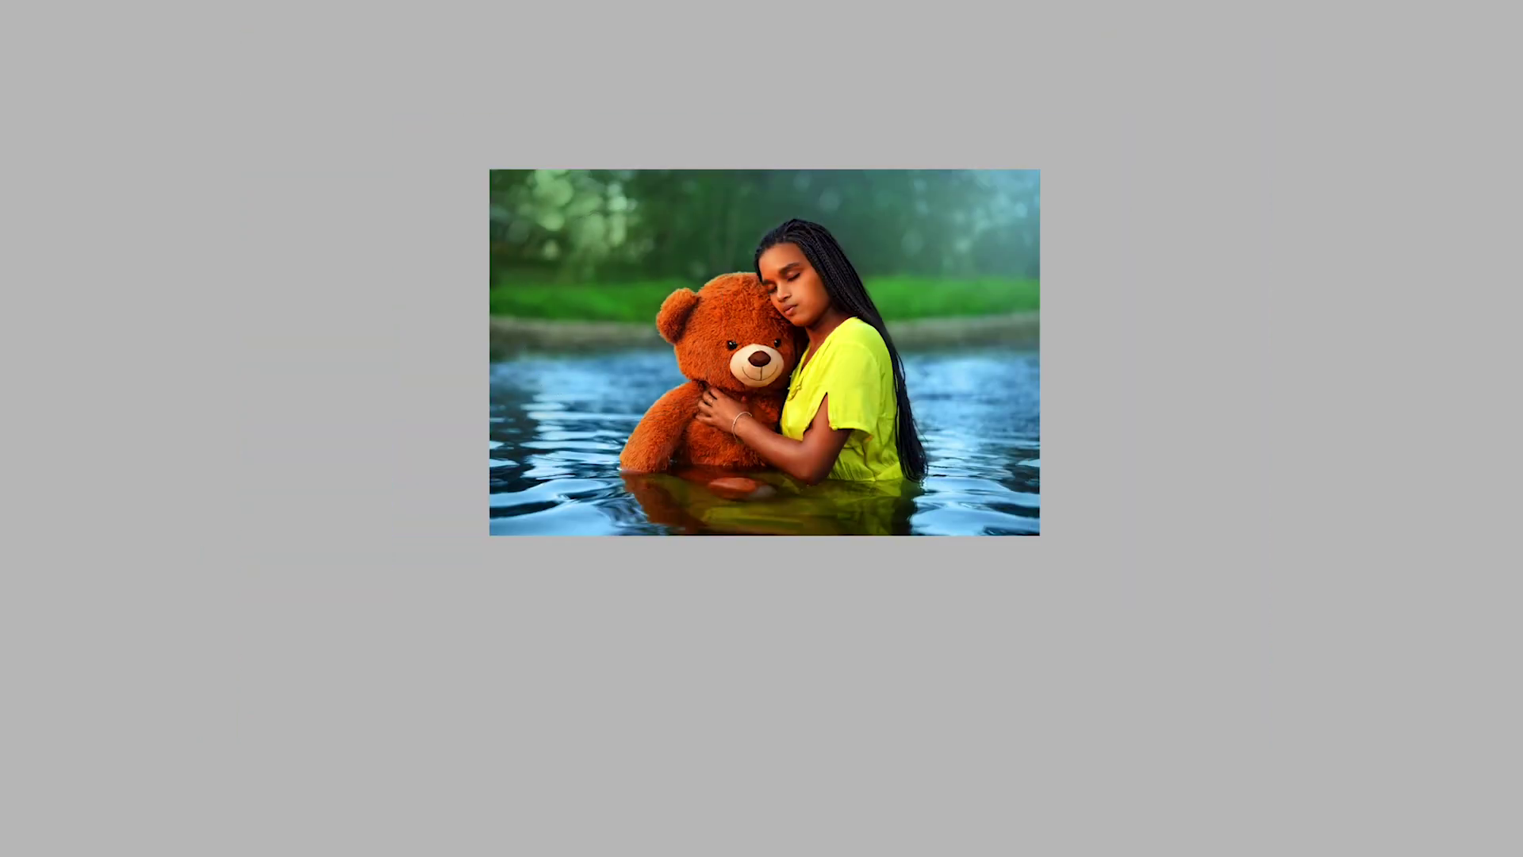
pyautogui.hotkey('ctrl', '+')
pyautogui.hotkey('ctrl', '+')
pyautogui.hotkey('ctrl', '-')
pyautogui.hotkey('ctrl', '-')
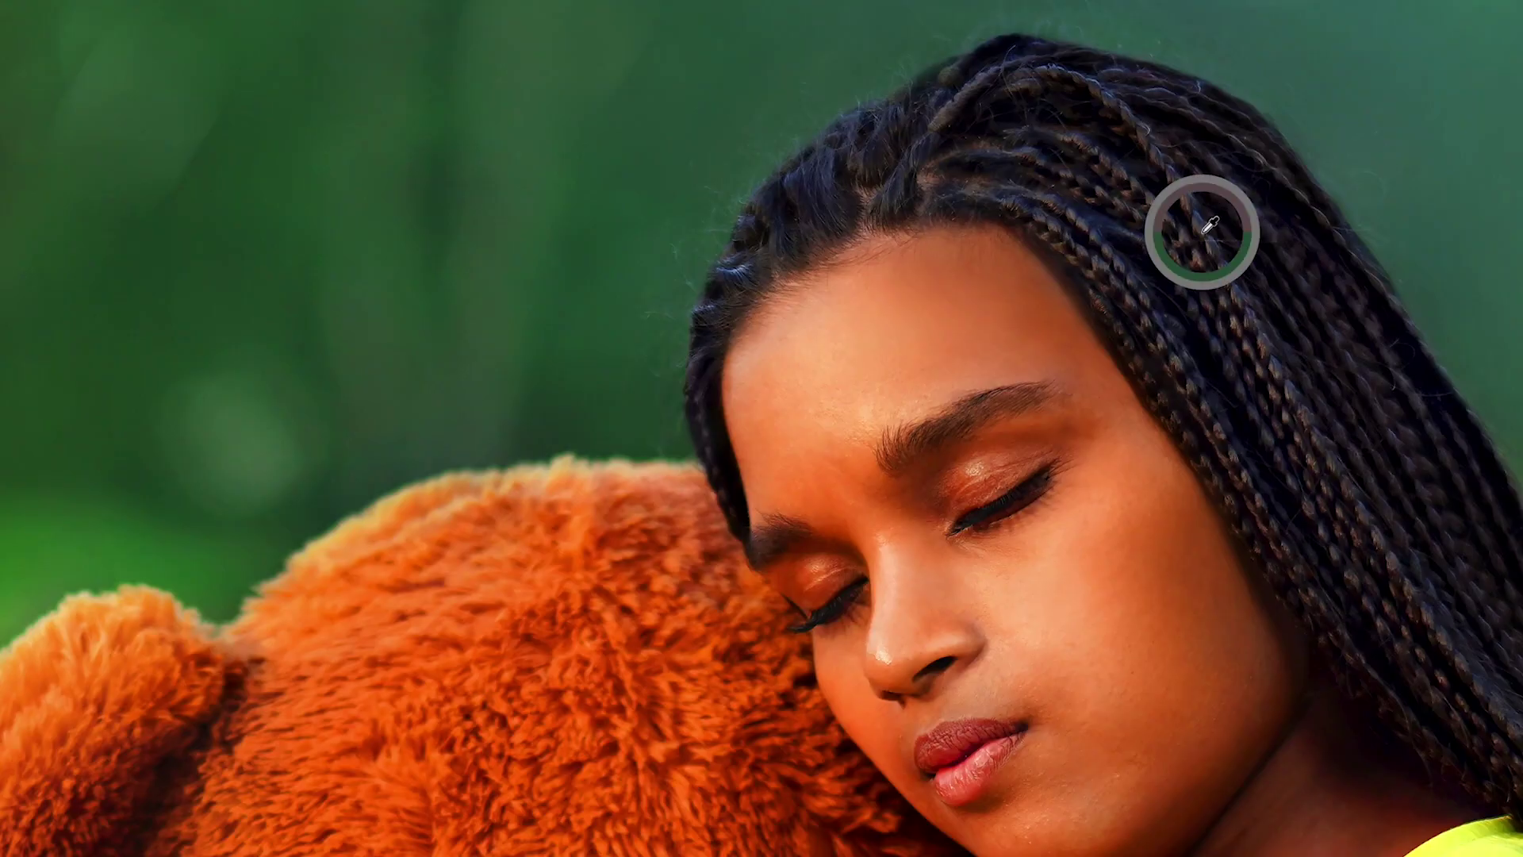
pyautogui.rightClick(1013, 59)
pyautogui.press('Return')
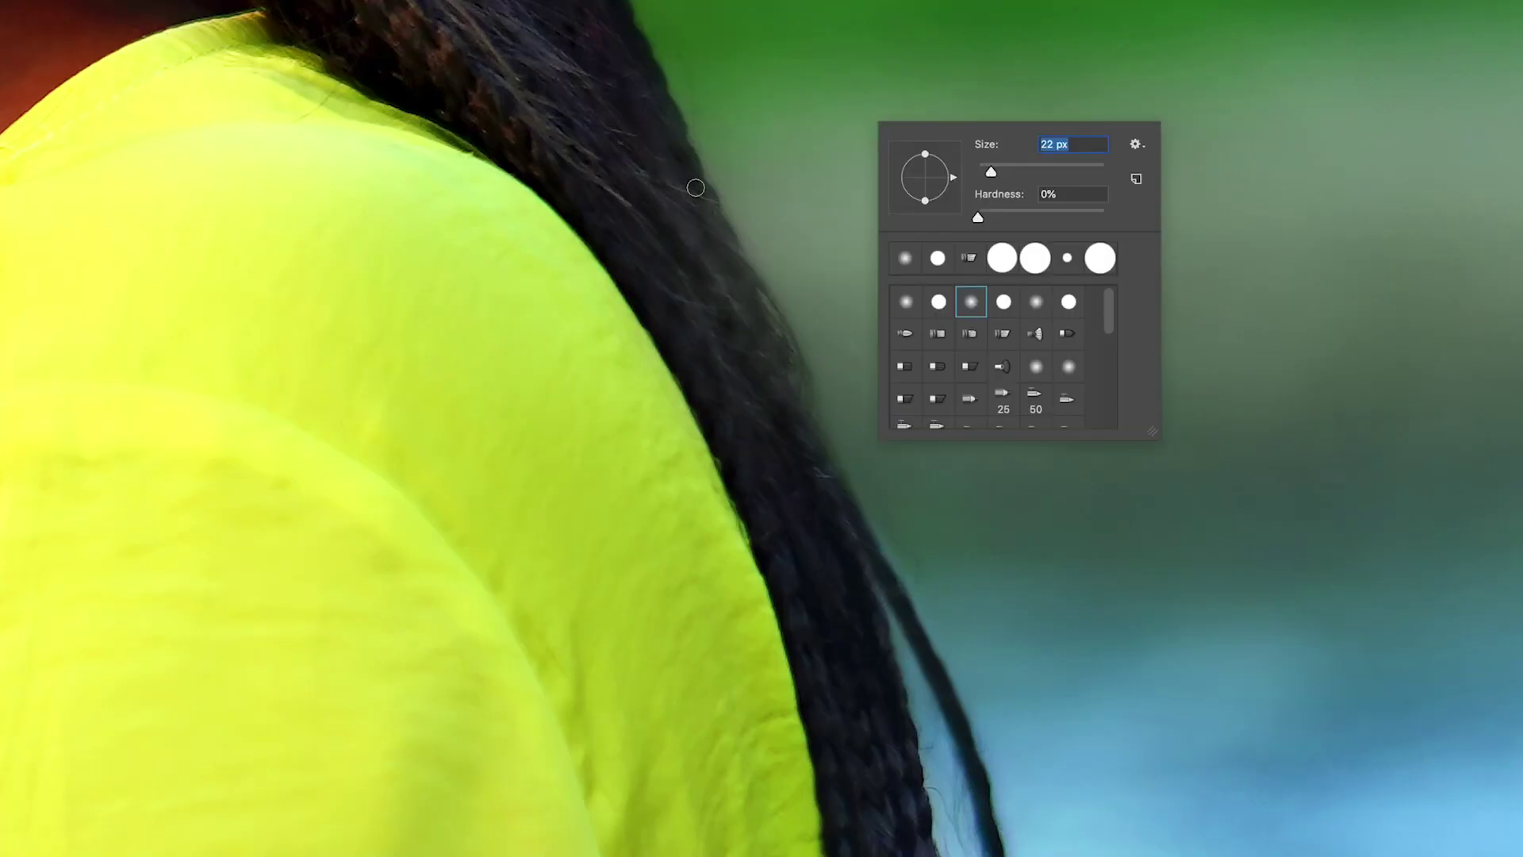
# Paint soft bokeh circles across the upper and top-left background with a ~191 px brush.
pyautogui.press('Return')
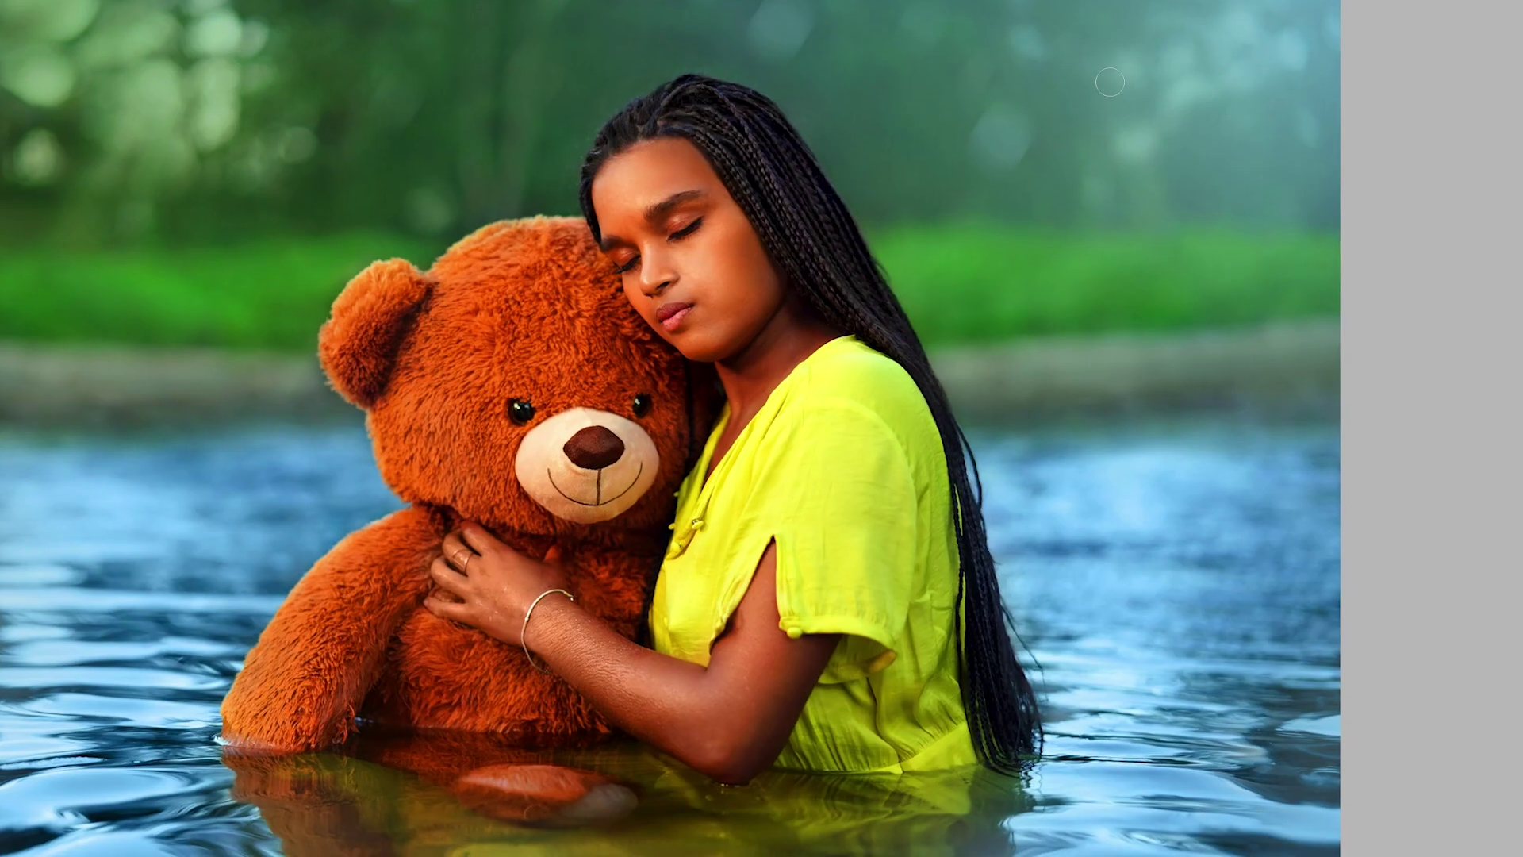
pyautogui.press('v')
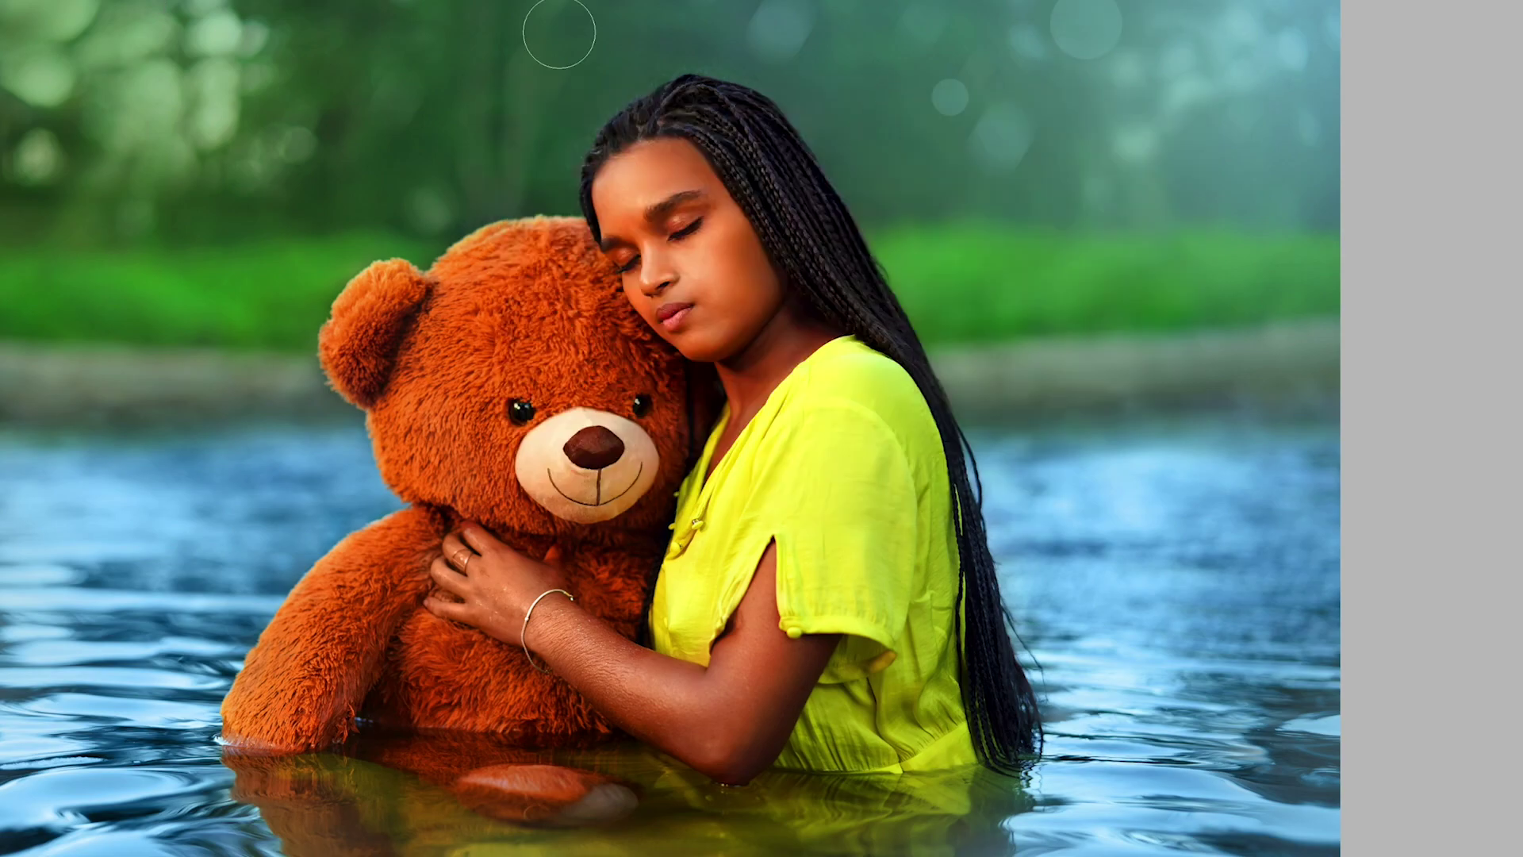
pyautogui.click(353, 41)
pyautogui.rightClick(488, 54)
pyautogui.click(230, 246)
pyautogui.click(69, 274)
pyautogui.click(16, 255)
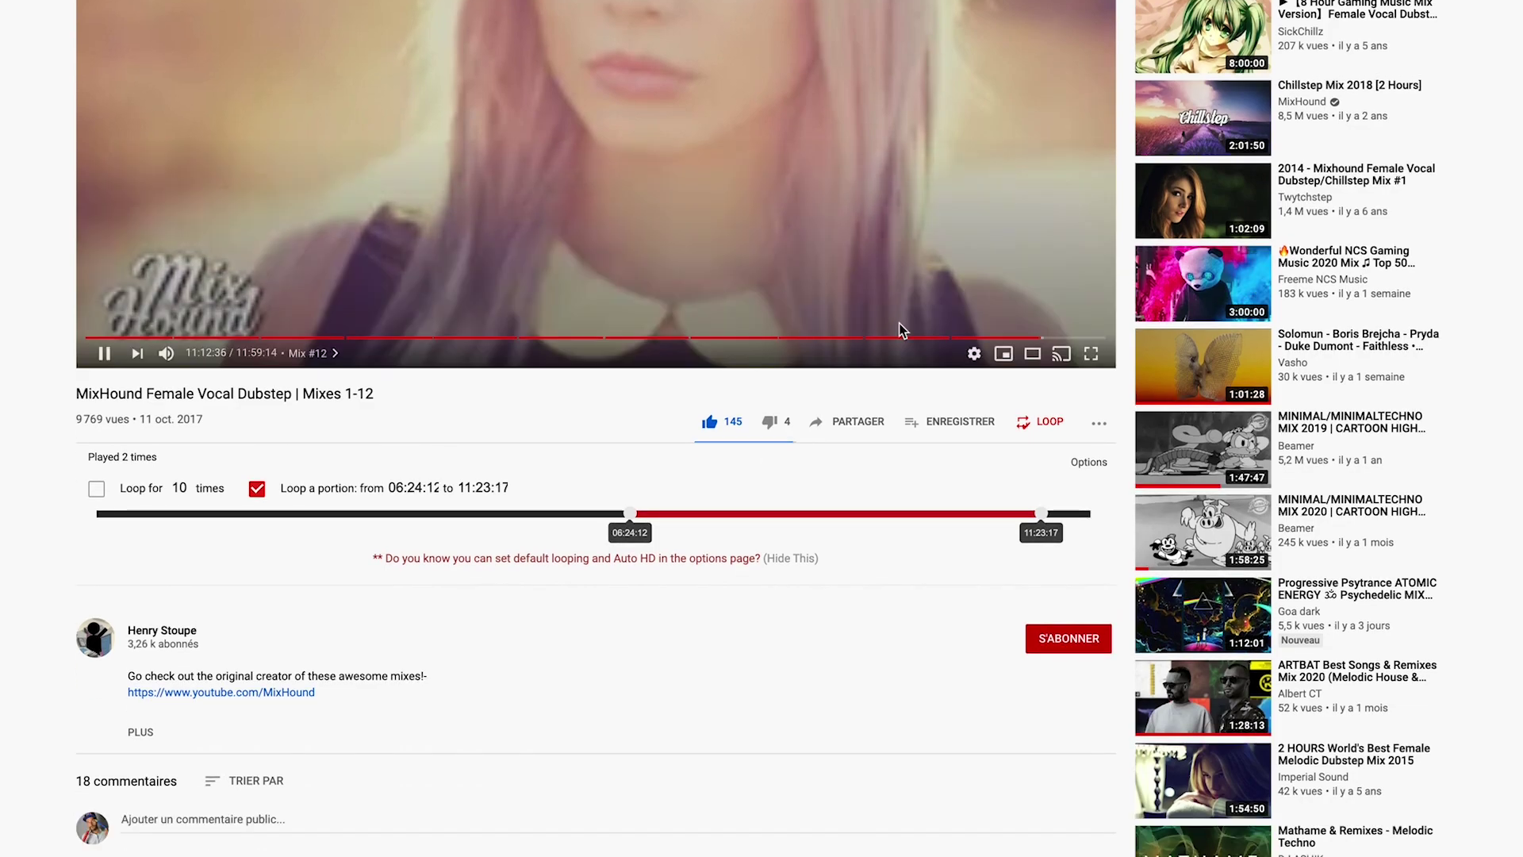
pyautogui.moveTo(629, 513); pyautogui.dragTo(991, 513)
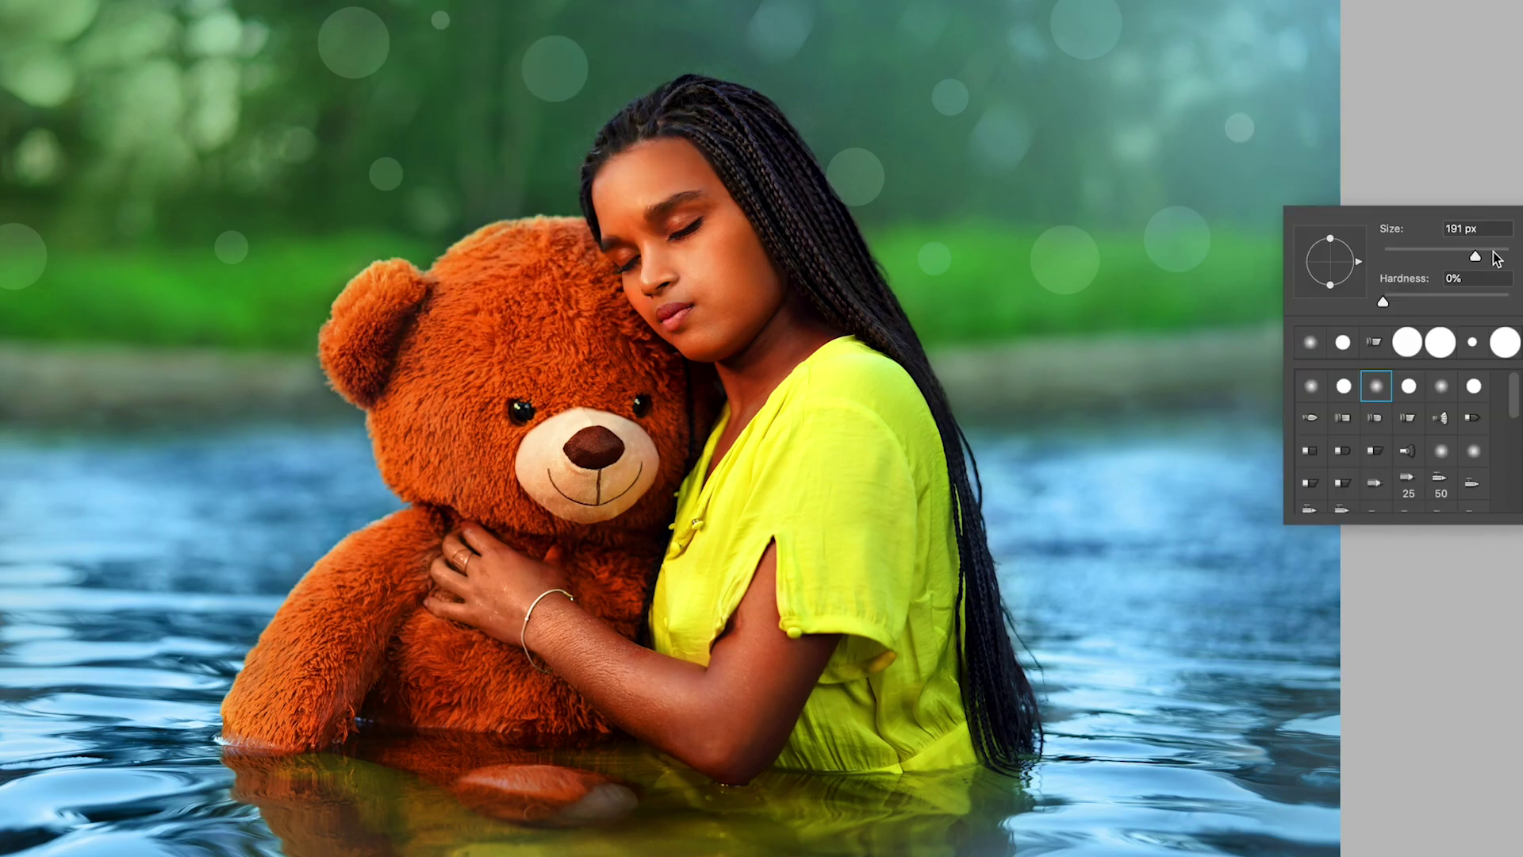
# Add two bokeh circles near the right edge, one partly cut off.
pyautogui.click(1176, 228)
pyautogui.click(1338, 160)
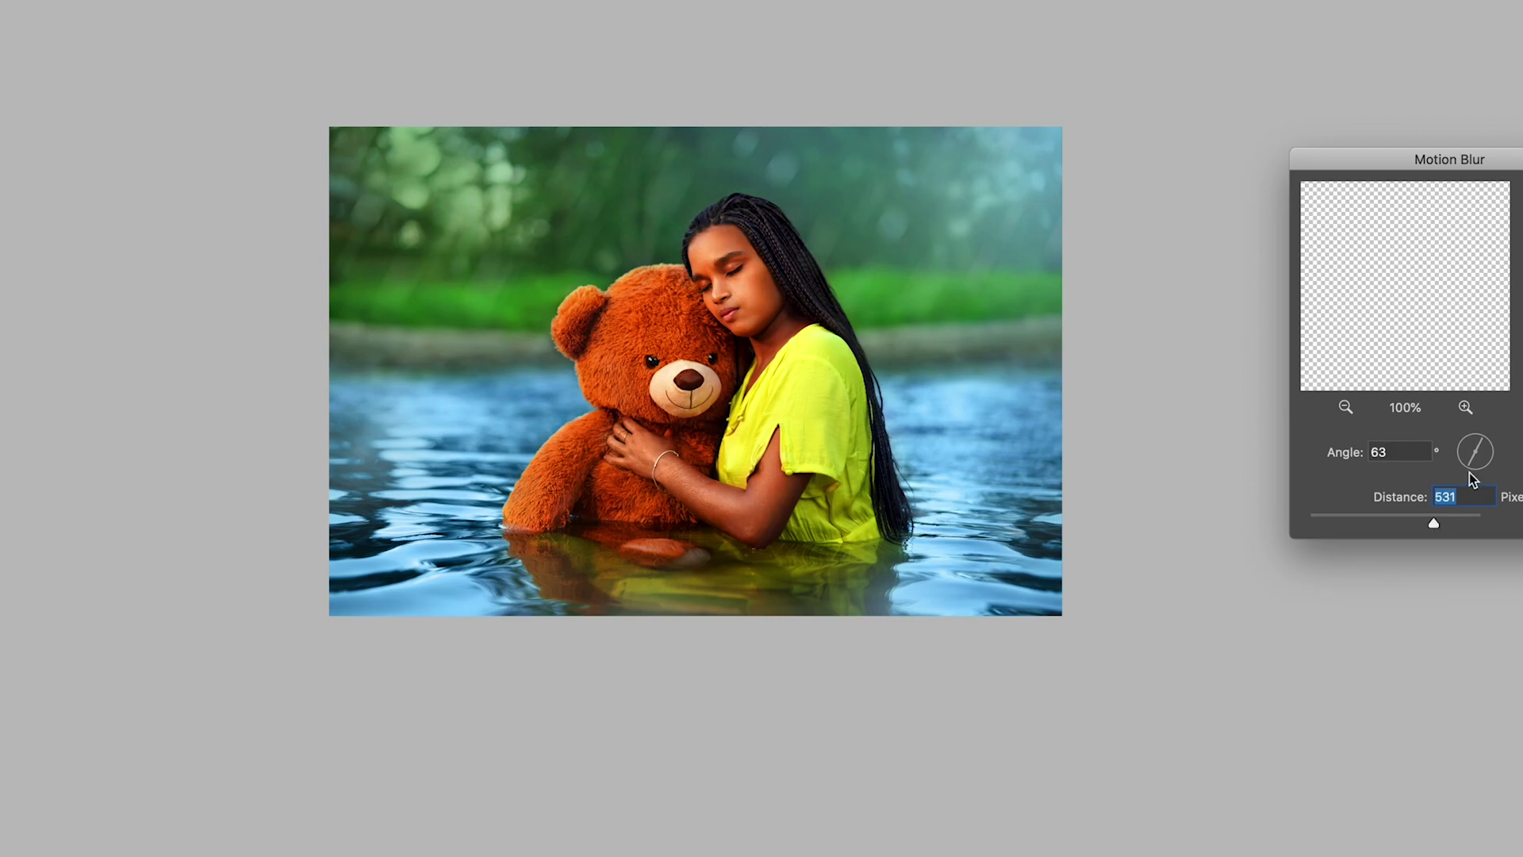
# Apply Motion Blur at angle -50 and distance 344 to create light streaks.
pyautogui.moveTo(1416, 534); pyautogui.dragTo(1421, 534)
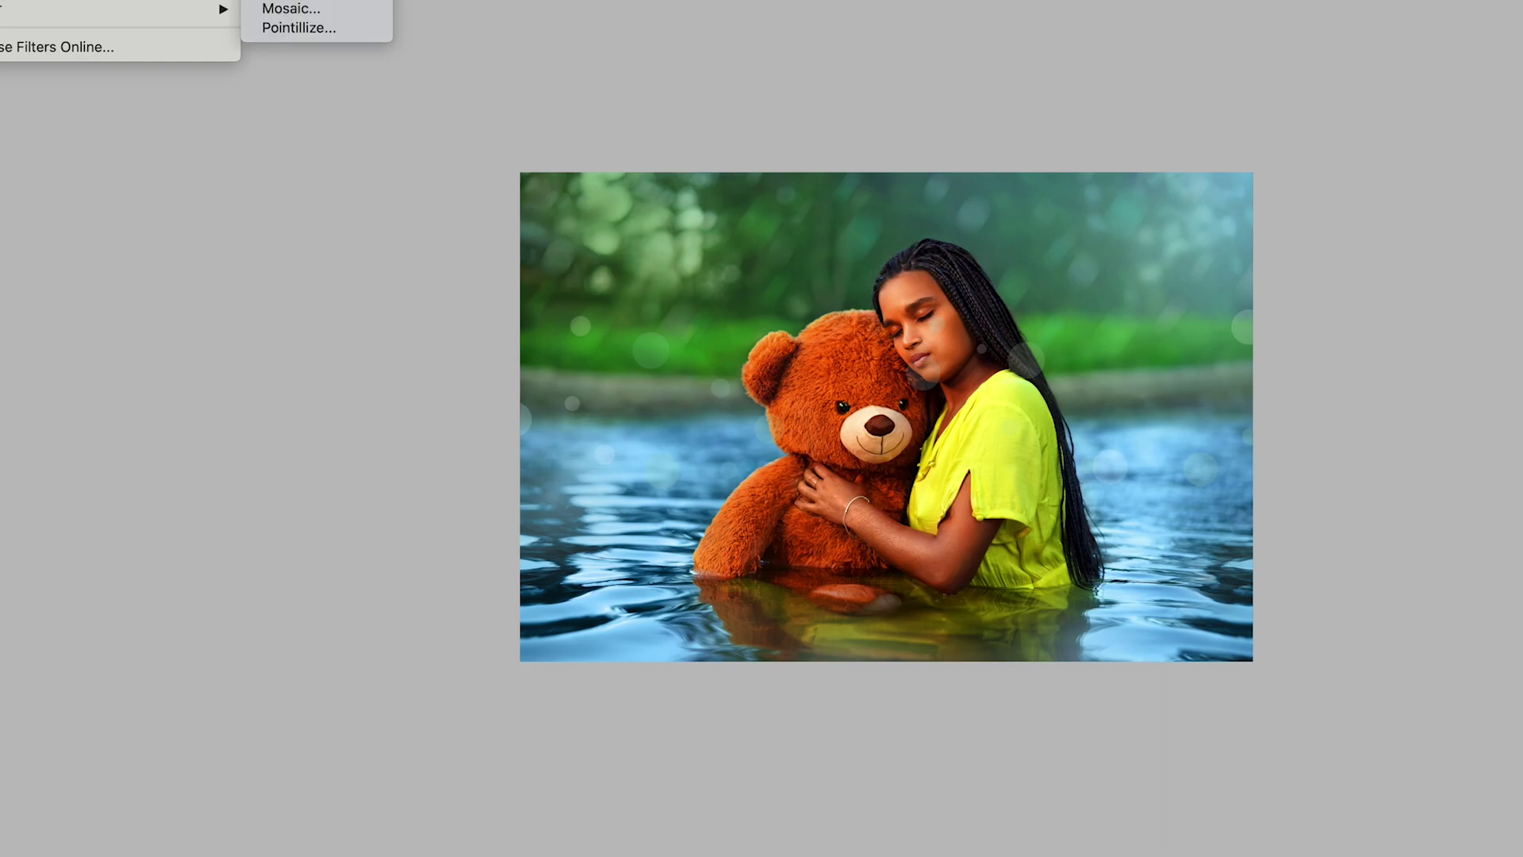
pyautogui.click(313, 28)
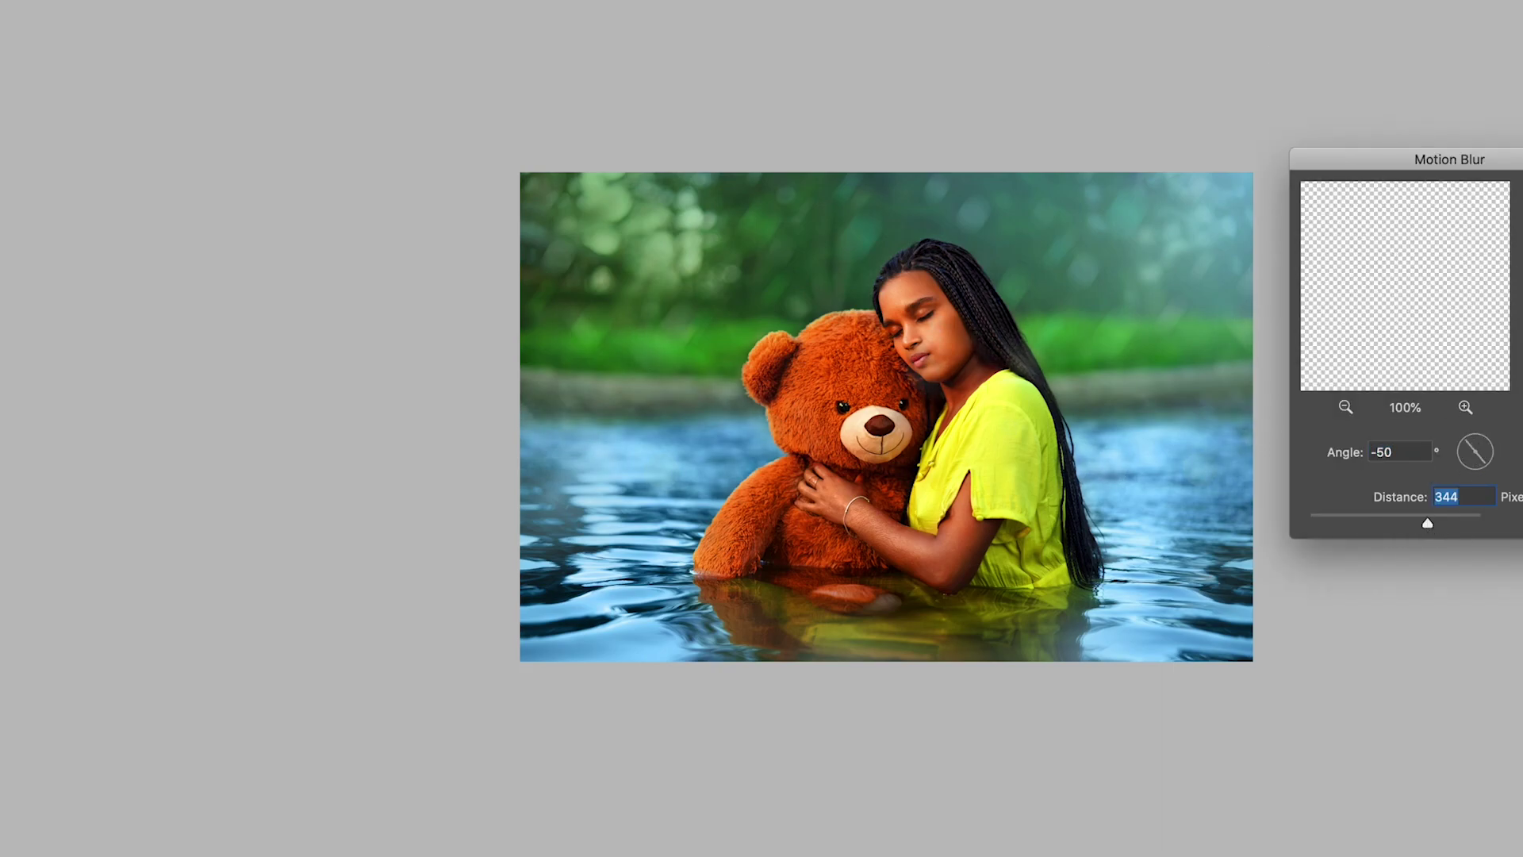
pyautogui.press('Return')
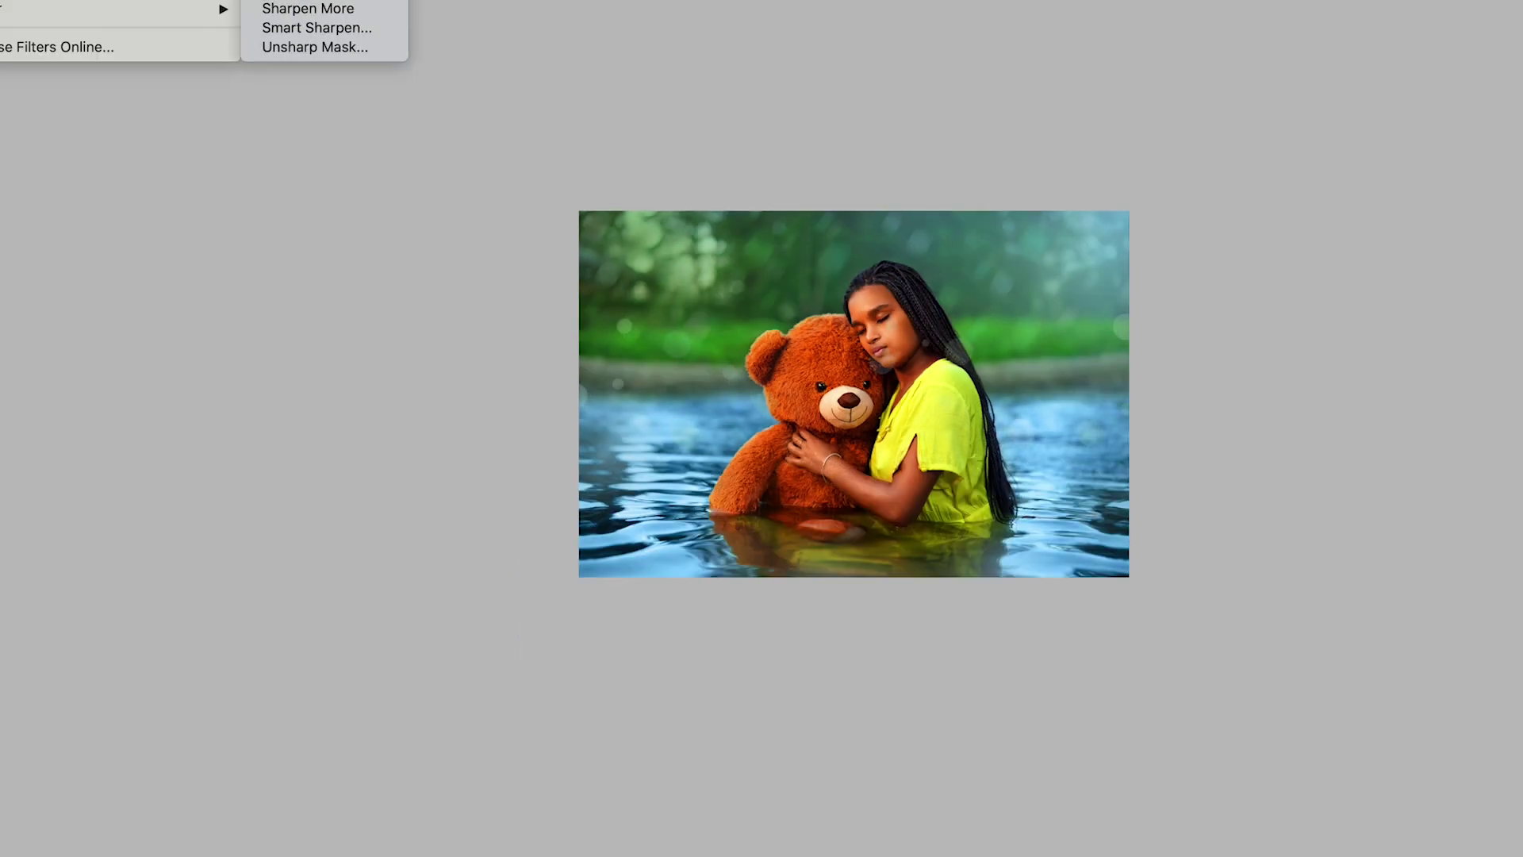
# Apply a second Motion Blur at angle 63 and distance 344.
pyautogui.click(317, 12)
pyautogui.moveTo(1474, 445); pyautogui.dragTo(1493, 442)
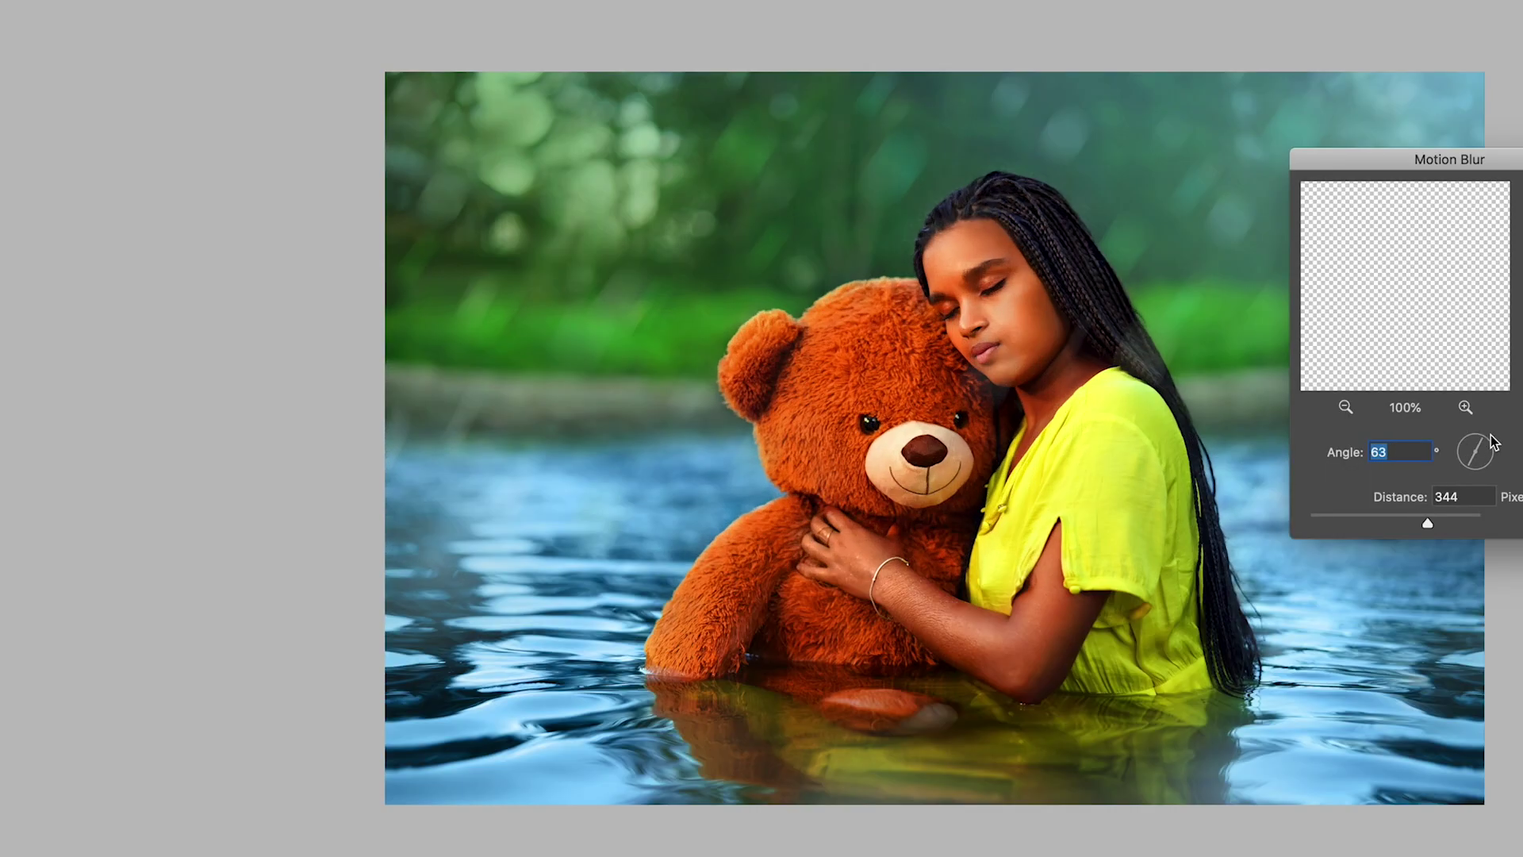
pyautogui.press('Return')
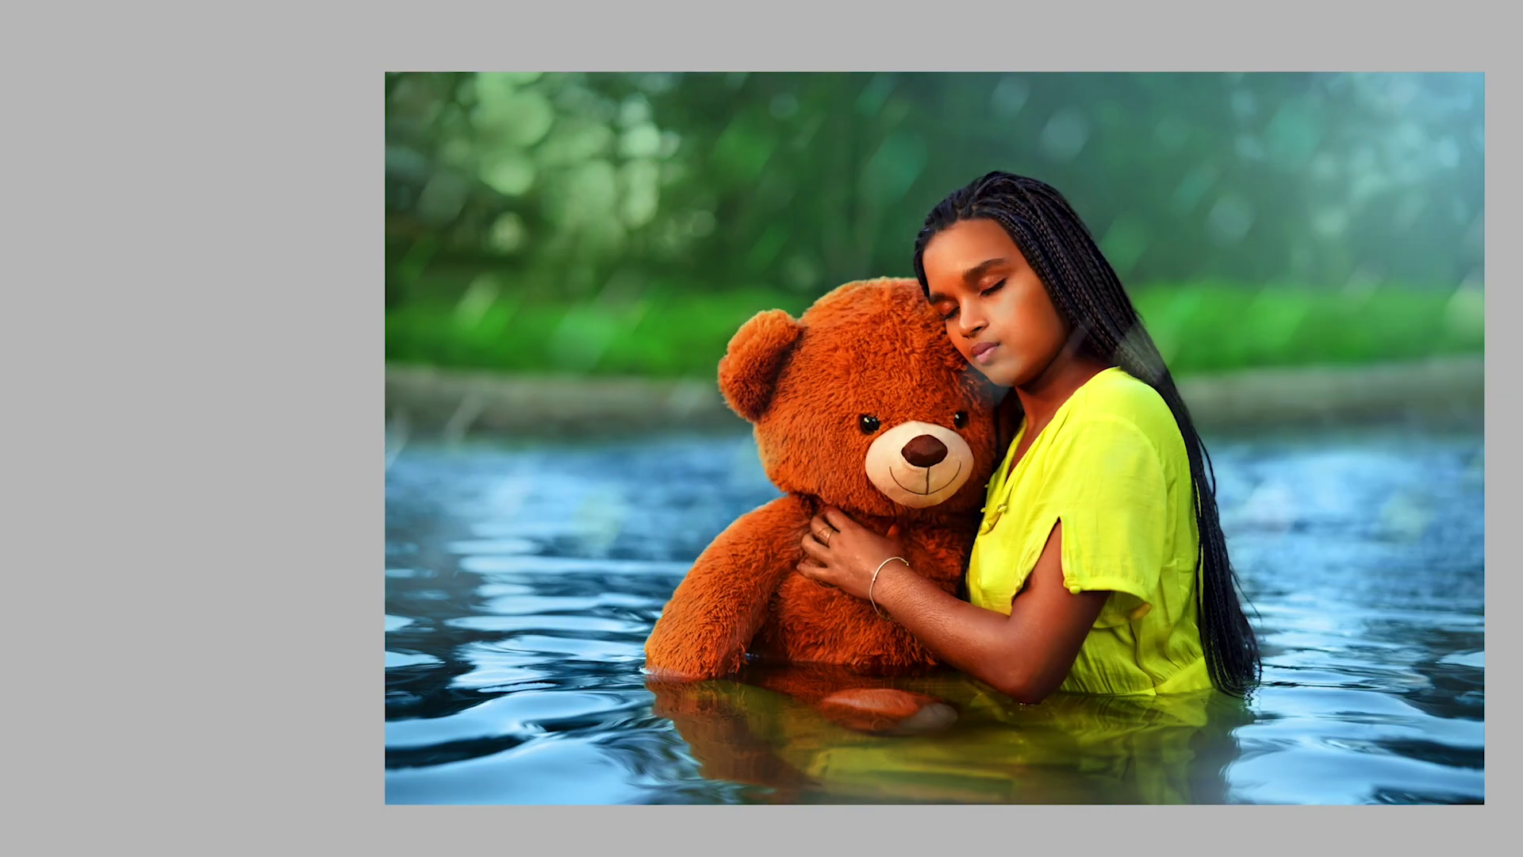
# Erase the overly strong light streaks with a soft eraser, resizing the brush as needed.
pyautogui.hotkey('ctrl', '-')
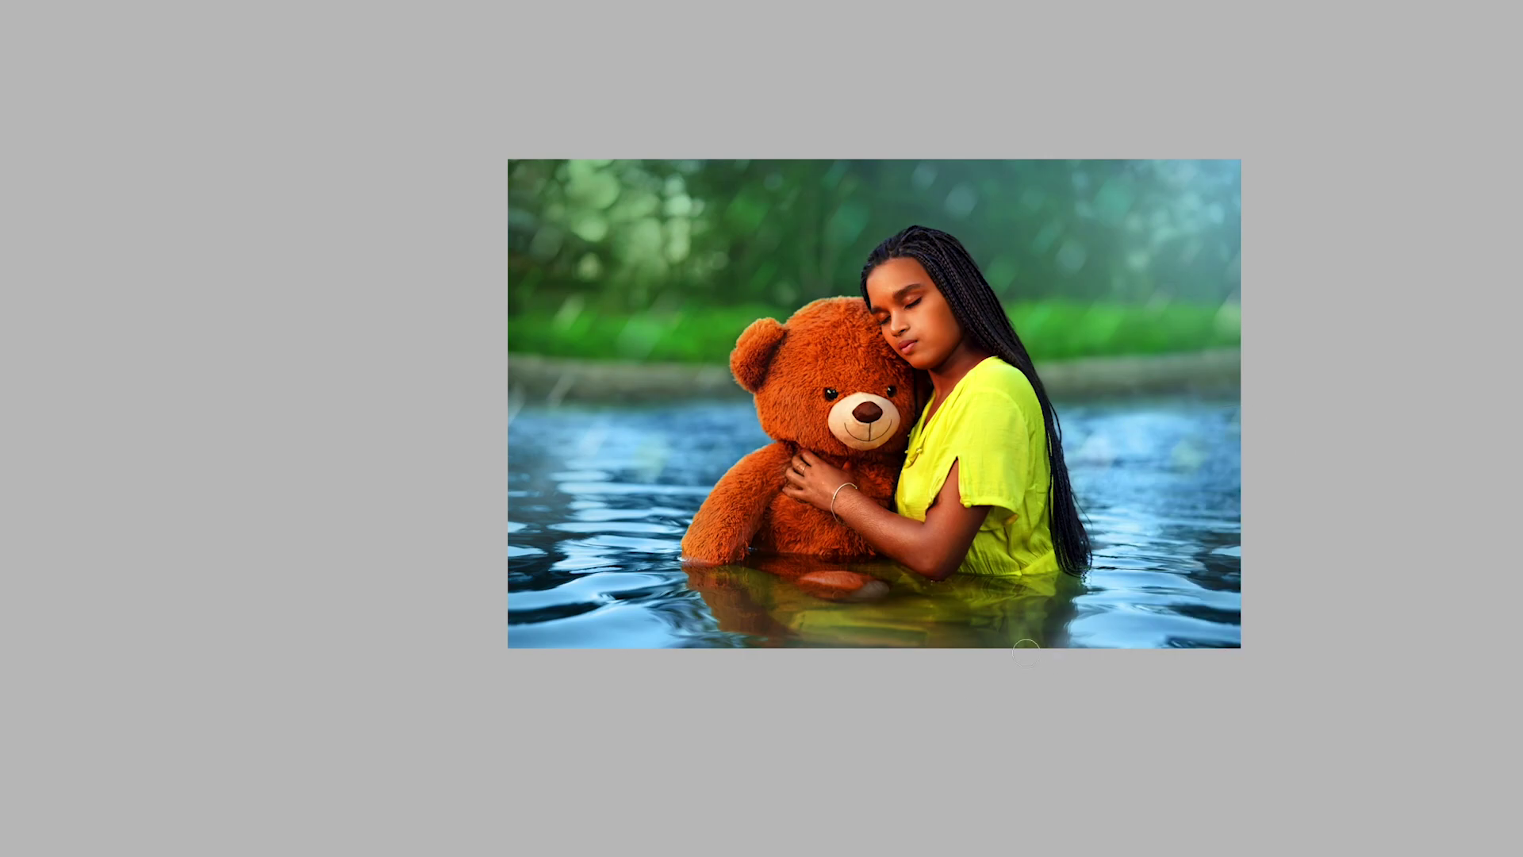
pyautogui.rightClick(1026, 626)
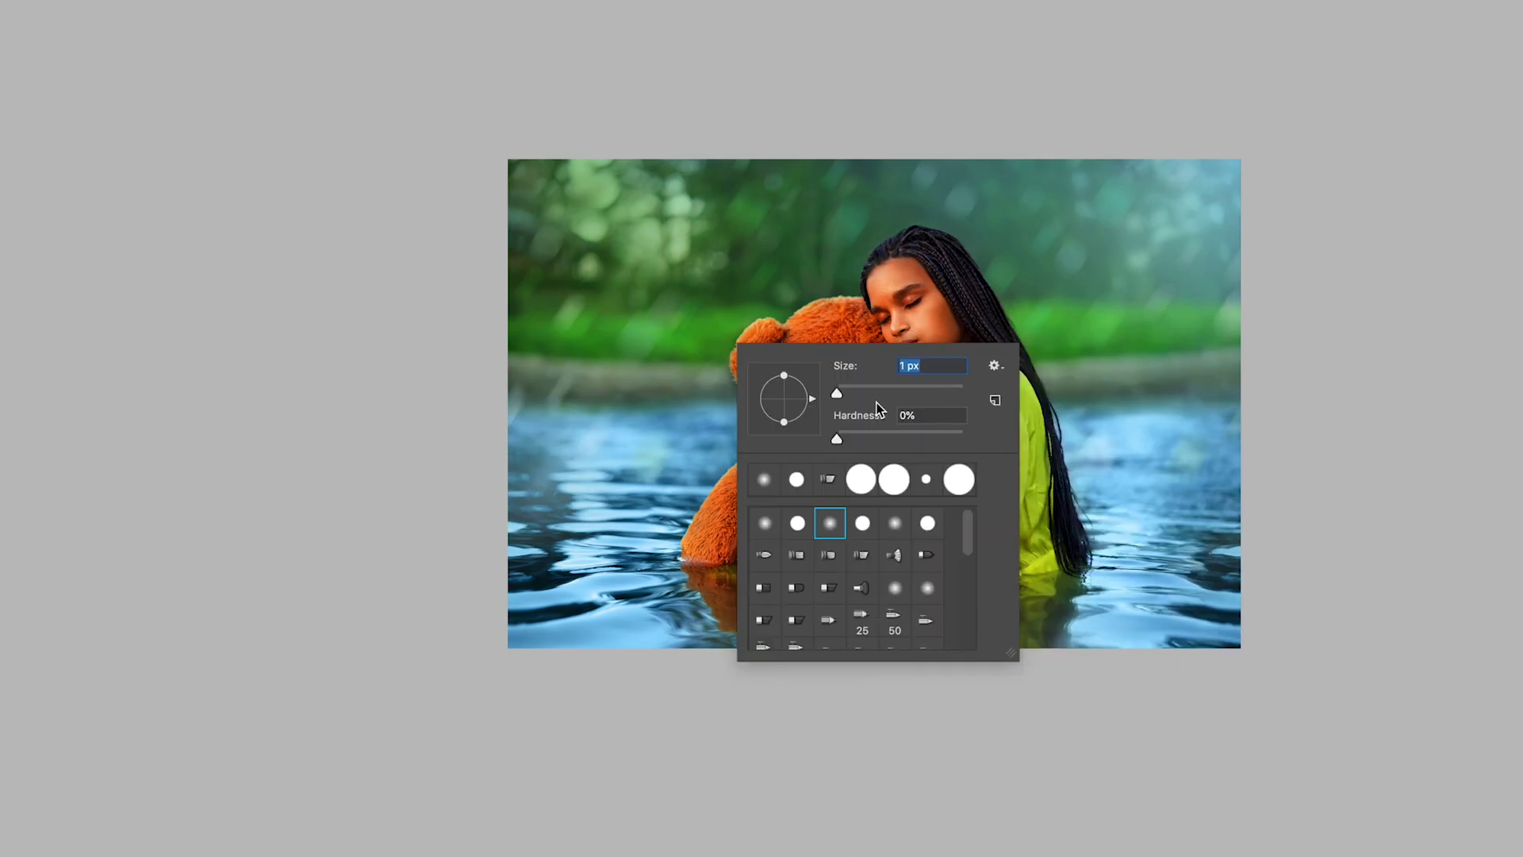
pyautogui.press('Escape')
pyautogui.hotkey('ctrl', '+')
pyautogui.rightClick(816, 510)
pyautogui.press('Escape')
pyautogui.rightClick(957, 379)
pyautogui.press('Escape')
pyautogui.rightClick(864, 455)
pyautogui.press('Escape')
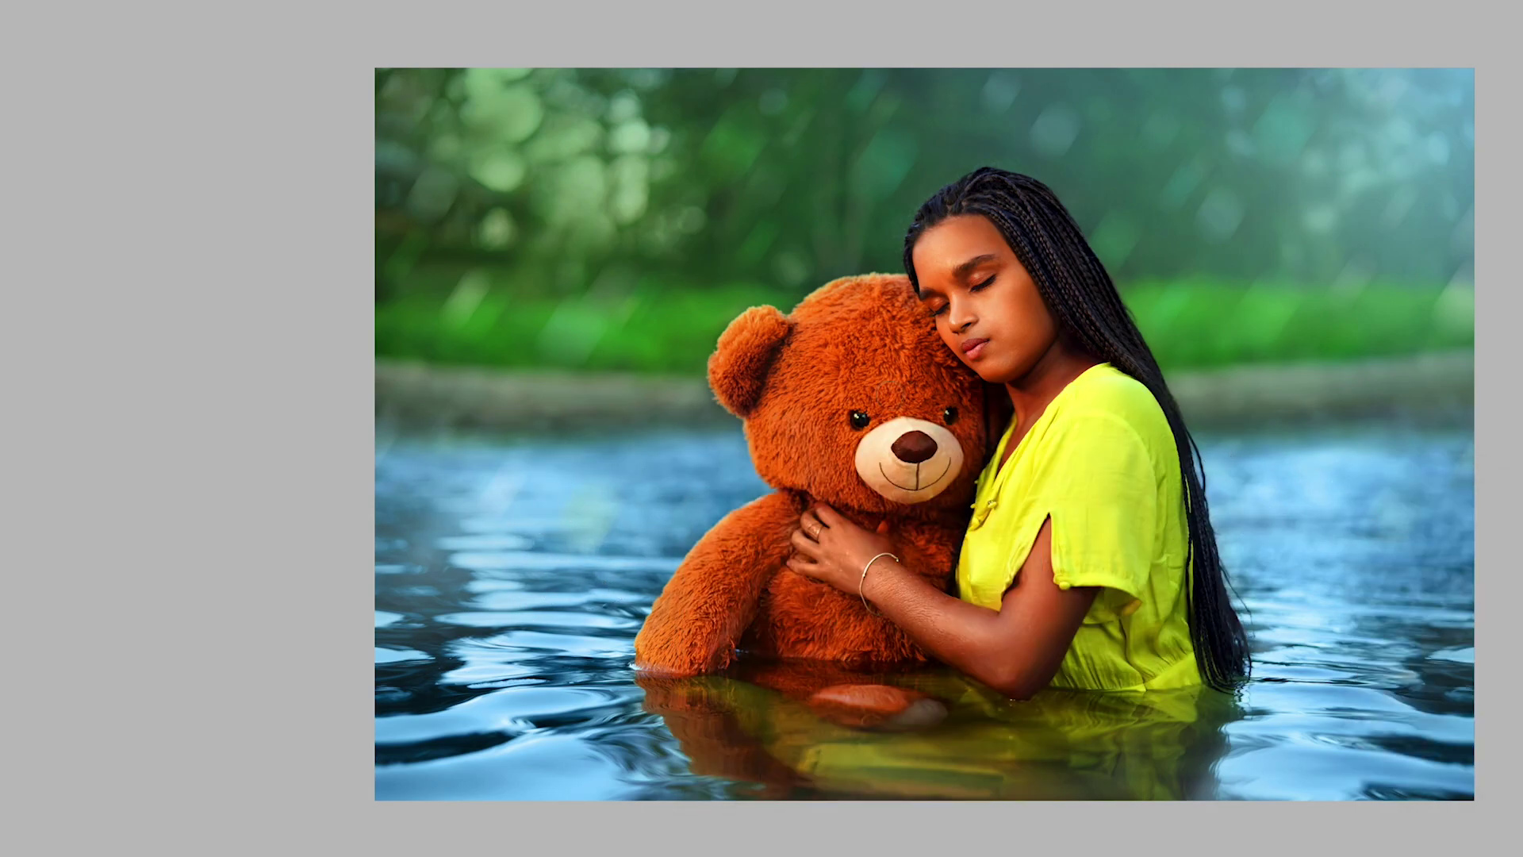
pyautogui.rightClick(769, 361)
pyautogui.press('Escape')
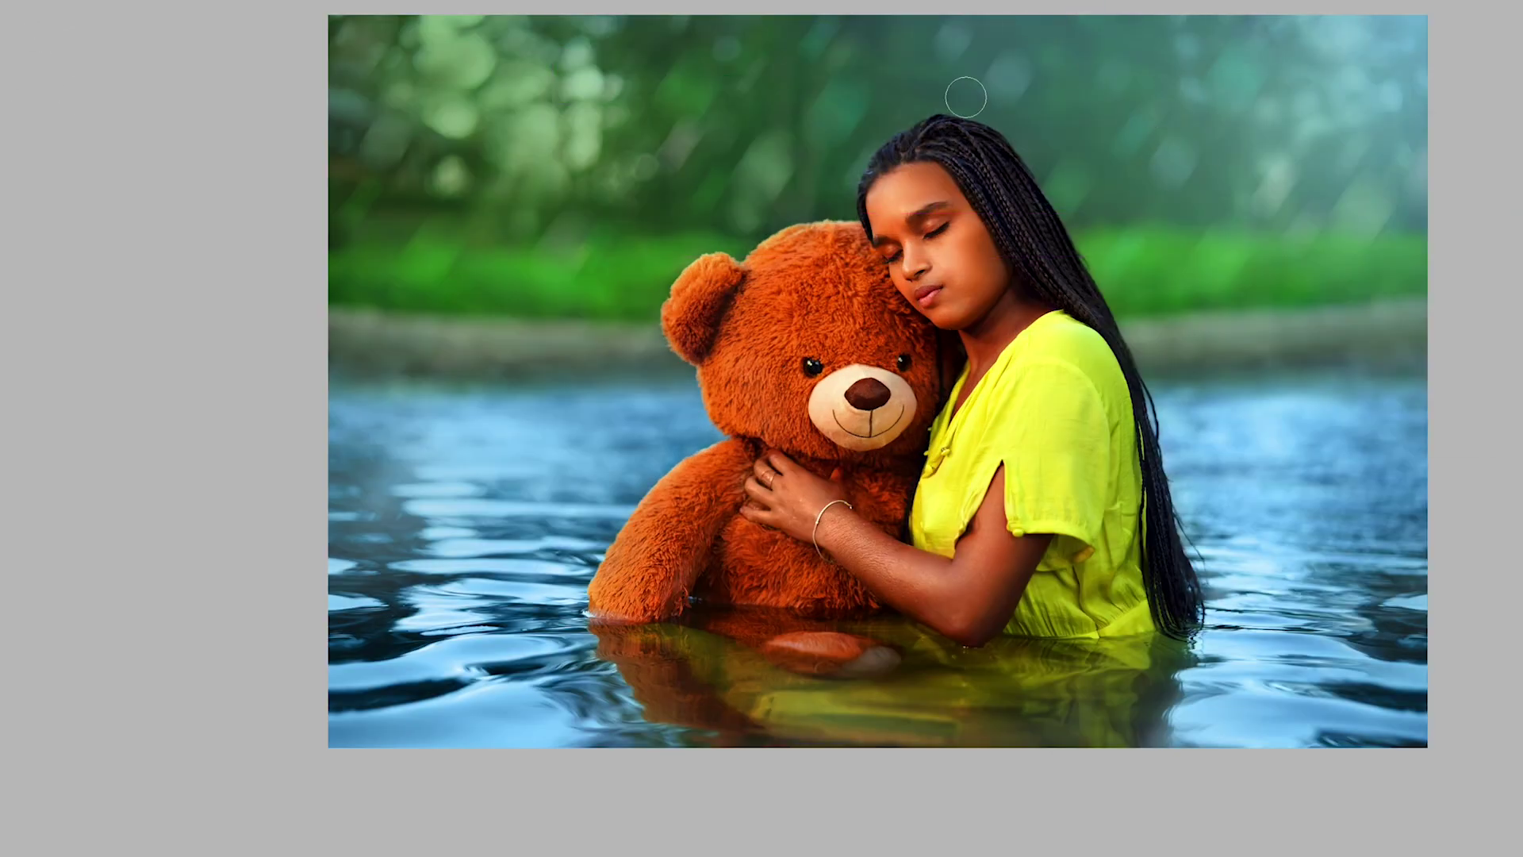
pyautogui.rightClick(619, 178)
pyautogui.press('Escape')
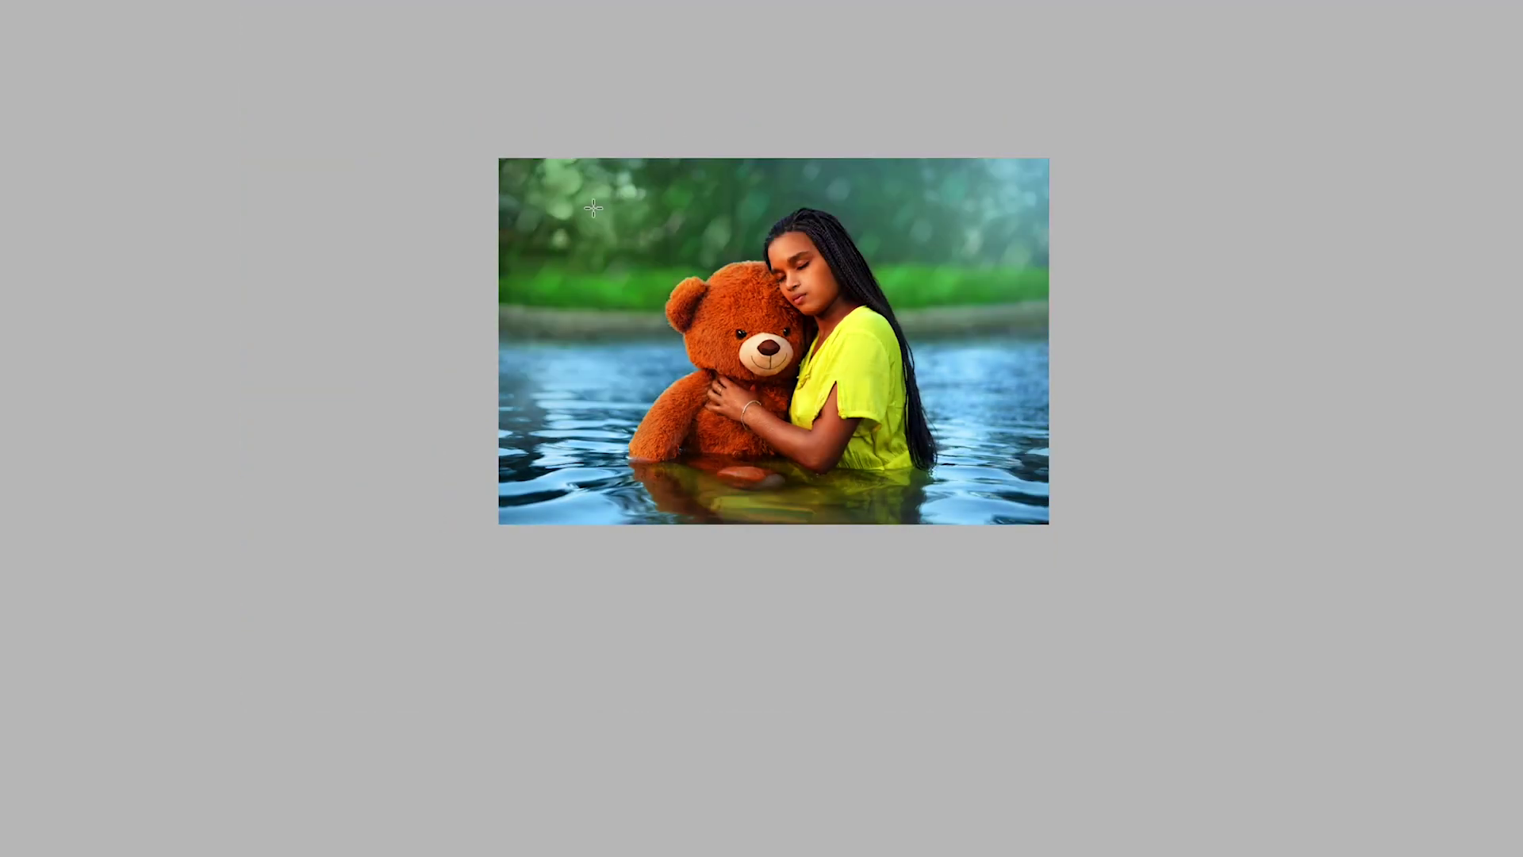
# Erase the remaining streaks over the water and background with a ~200 px soft eraser.
pyautogui.rightClick(658, 210)
pyautogui.press('Escape')
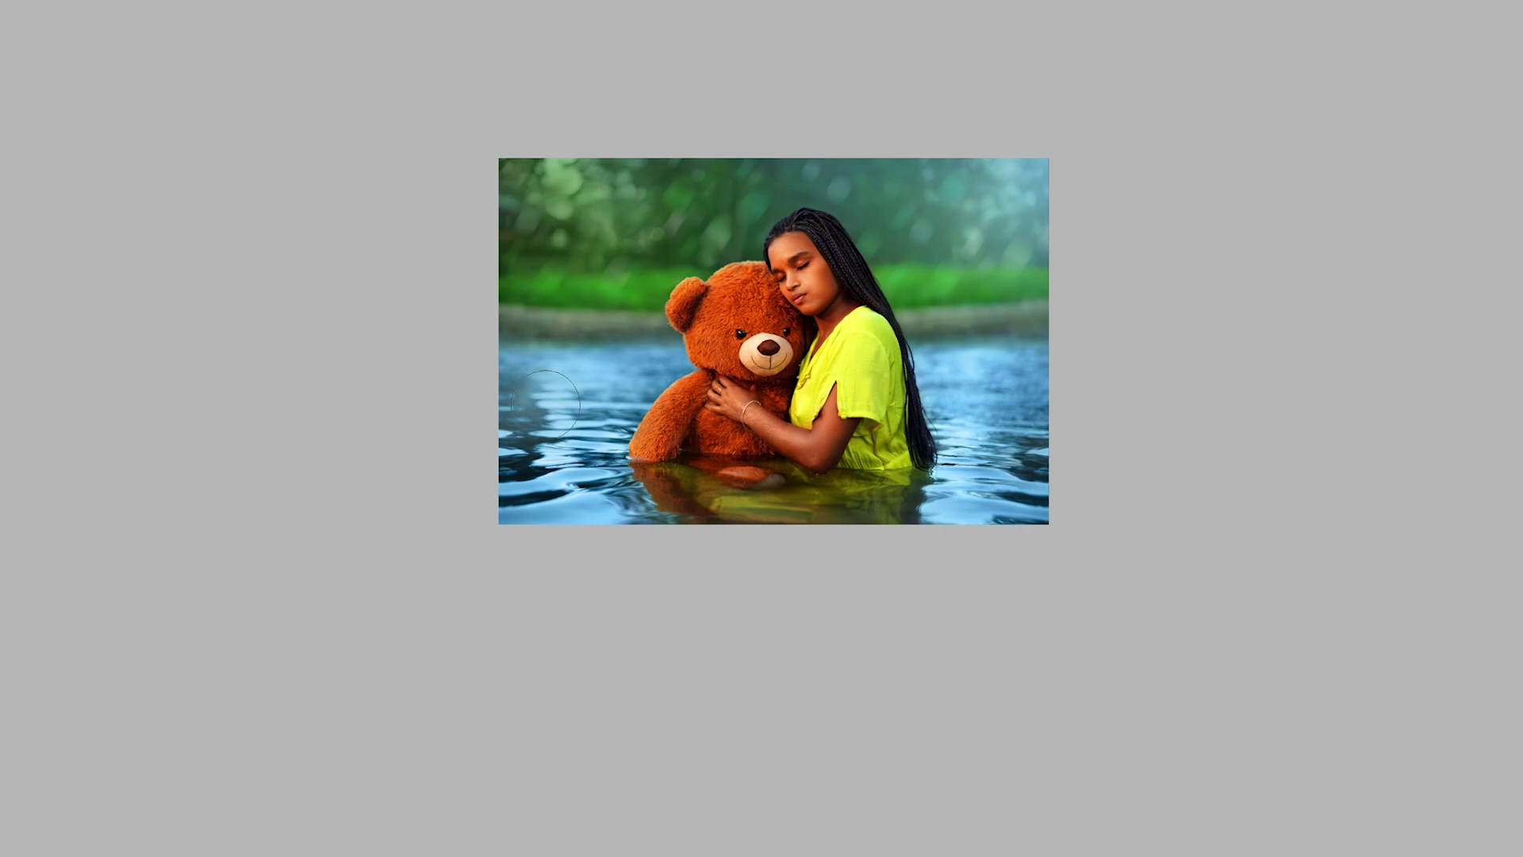
pyautogui.press(']')
pyautogui.press(']')
pyautogui.press(']')
pyautogui.rightClick(882, 310)
pyautogui.press('Escape')
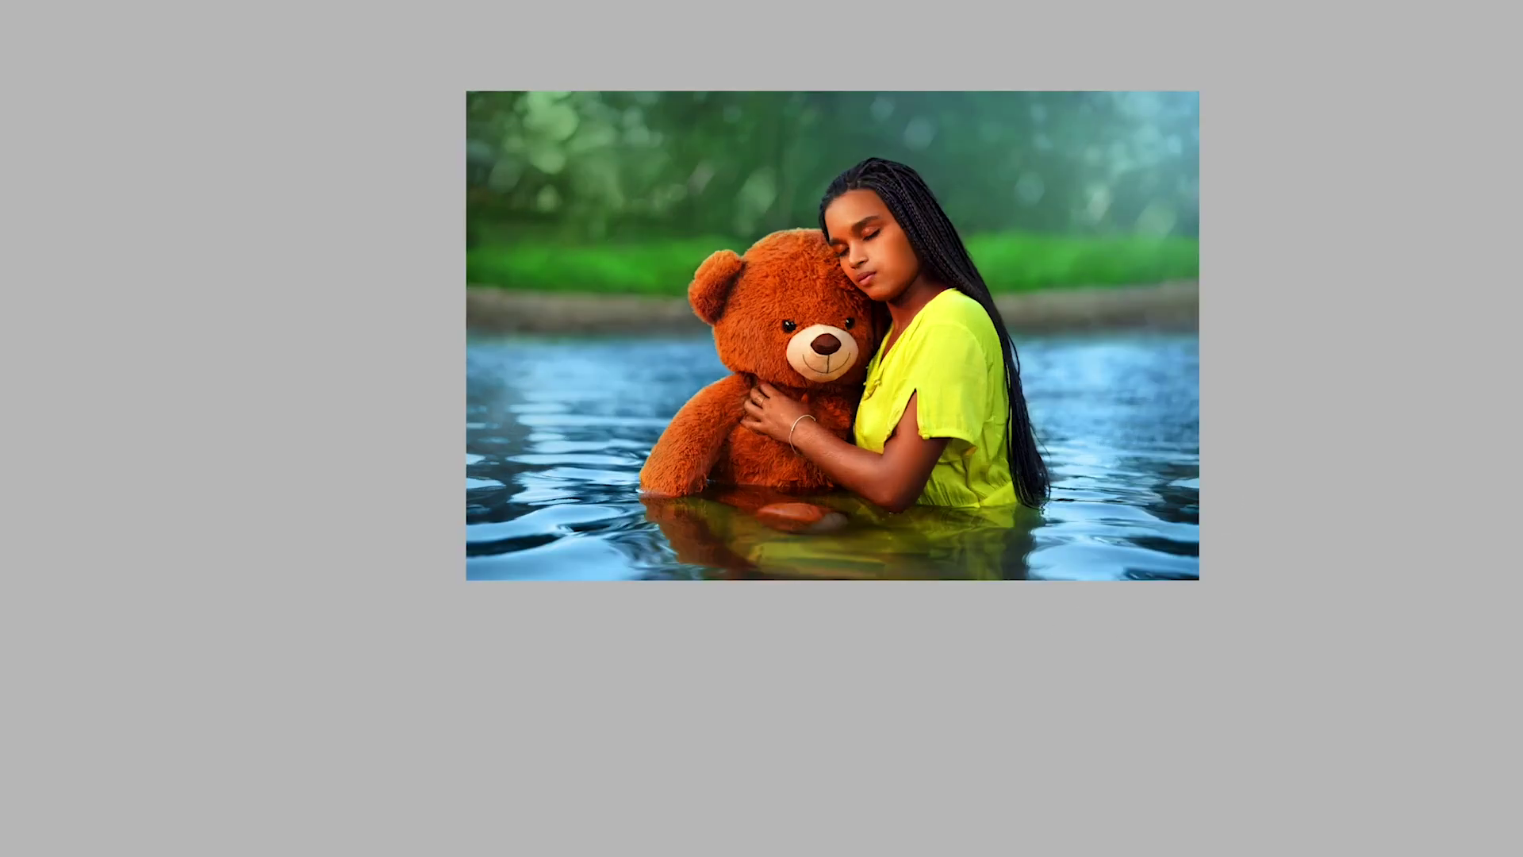
pyautogui.press('v')
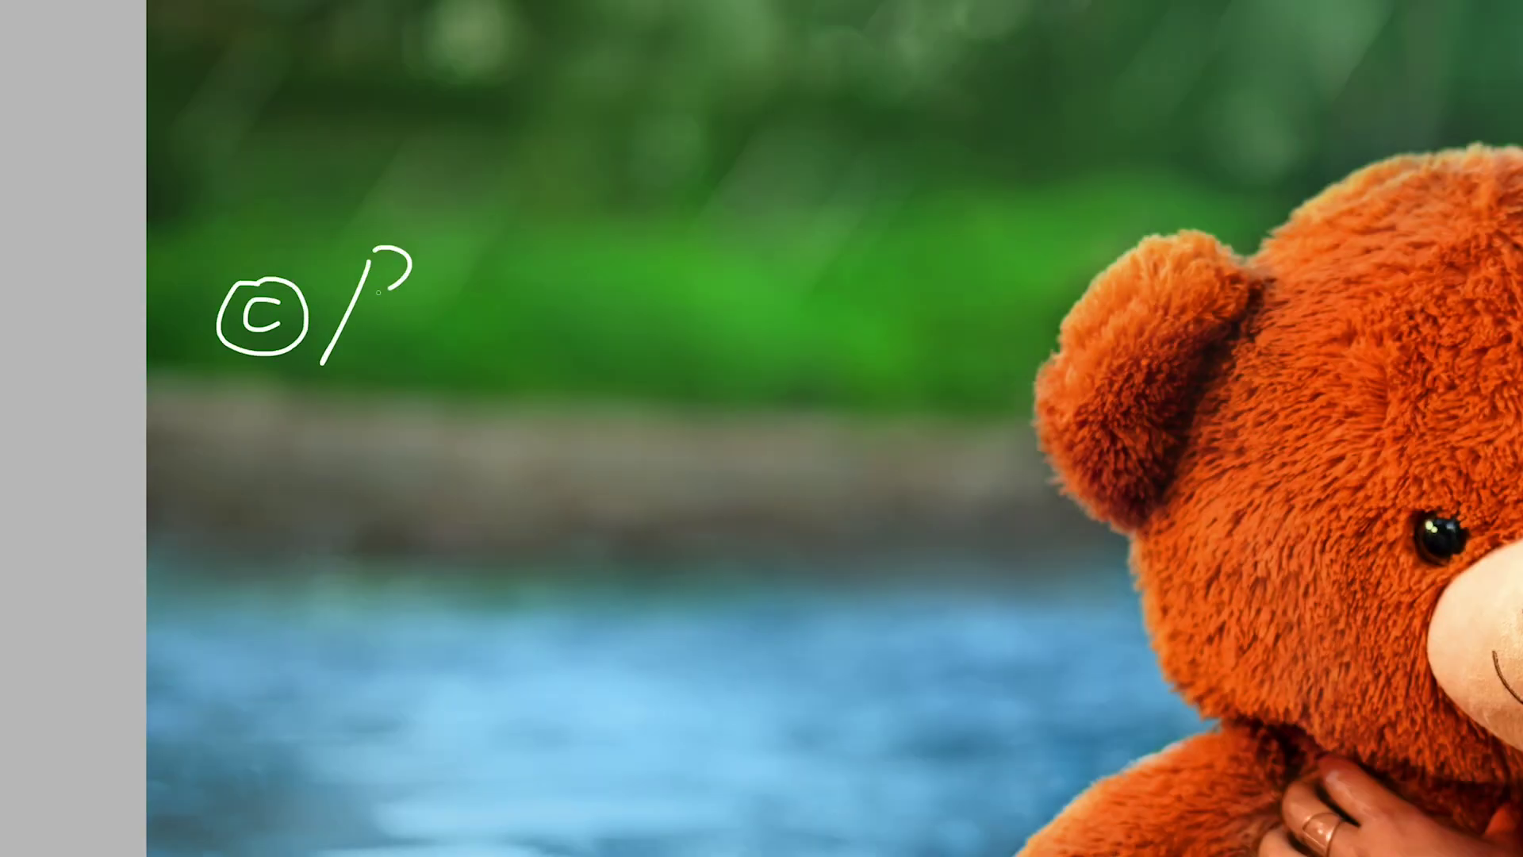
# Draw a handwritten signature after the © mark with the small white brush.
pyautogui.moveTo(378, 293)
pyautogui.mouseDown()
pyautogui.moveTo(555, 373)
pyautogui.moveTo(627, 349)
pyautogui.moveTo(761, 349)
pyautogui.mouseUp()
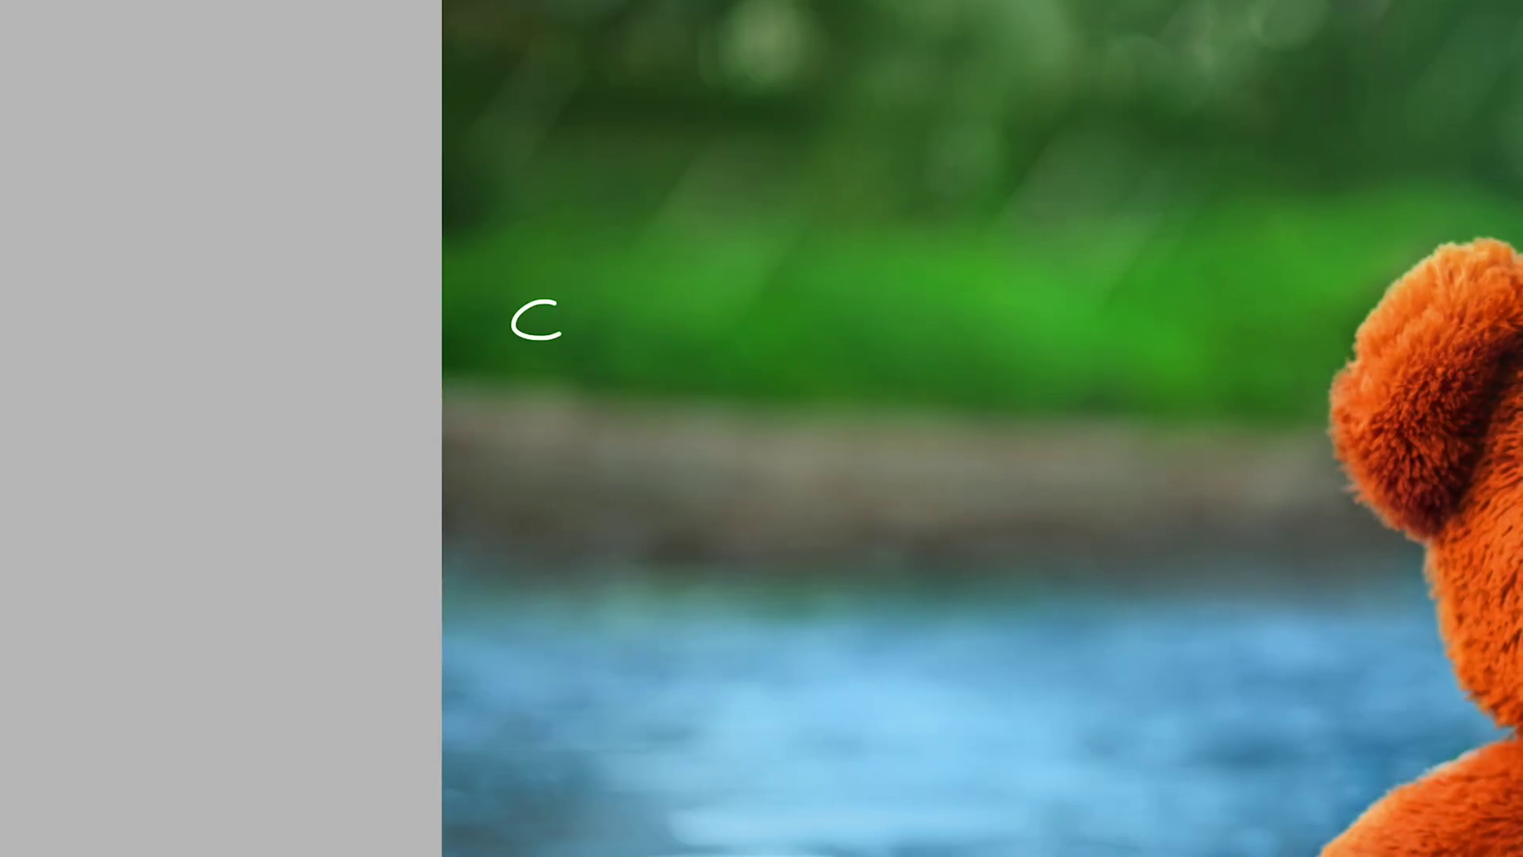
pyautogui.moveTo(580, 340); pyautogui.dragTo(1055, 384)
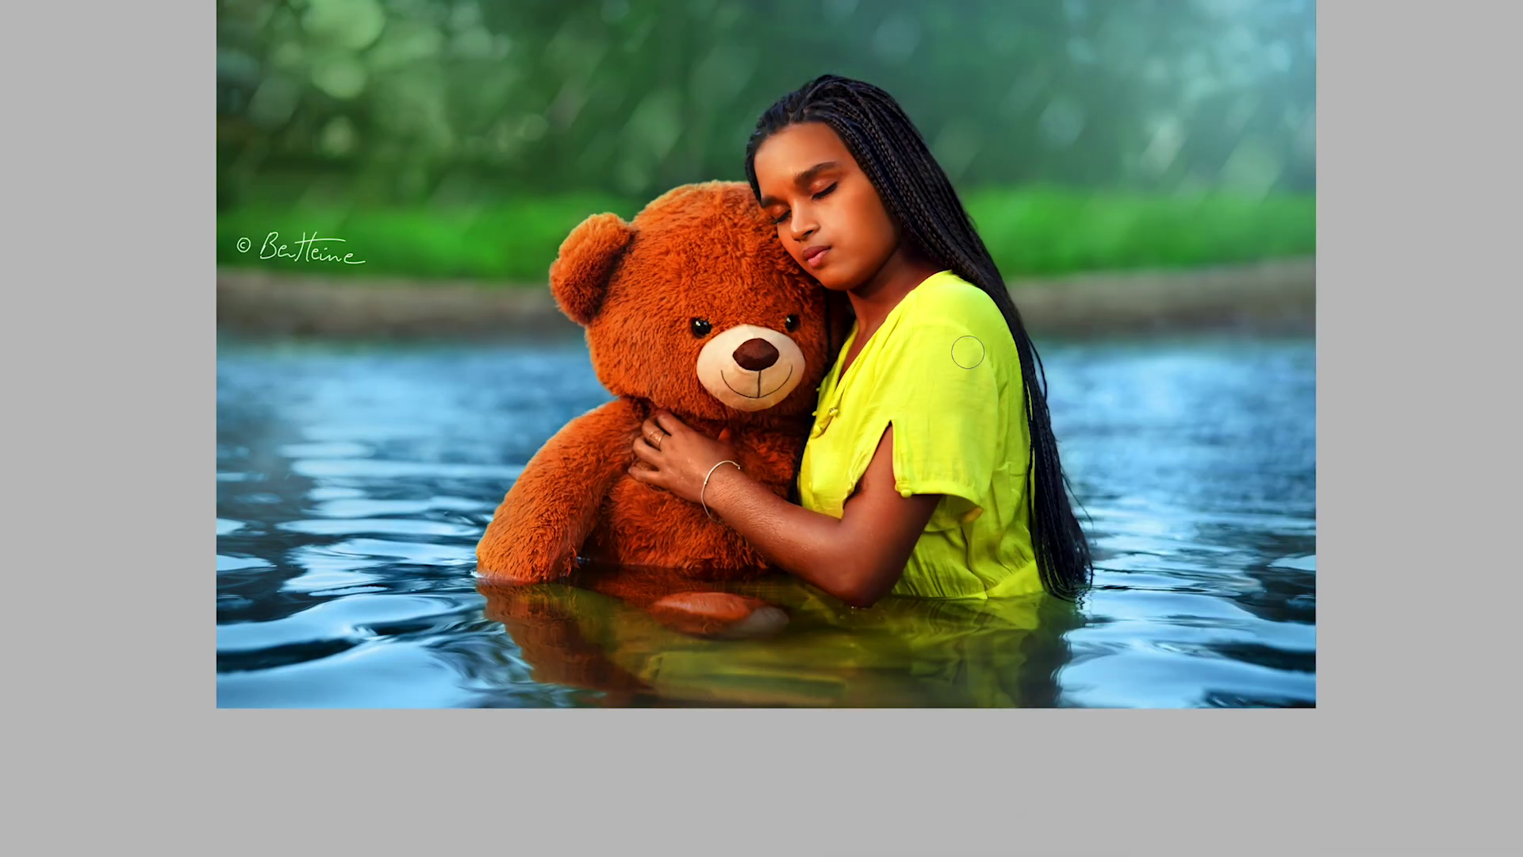
# Adjust the brush size in the right-click brush picker, then dismiss it.
pyautogui.rightClick(723, 644)
pyautogui.press('Escape')
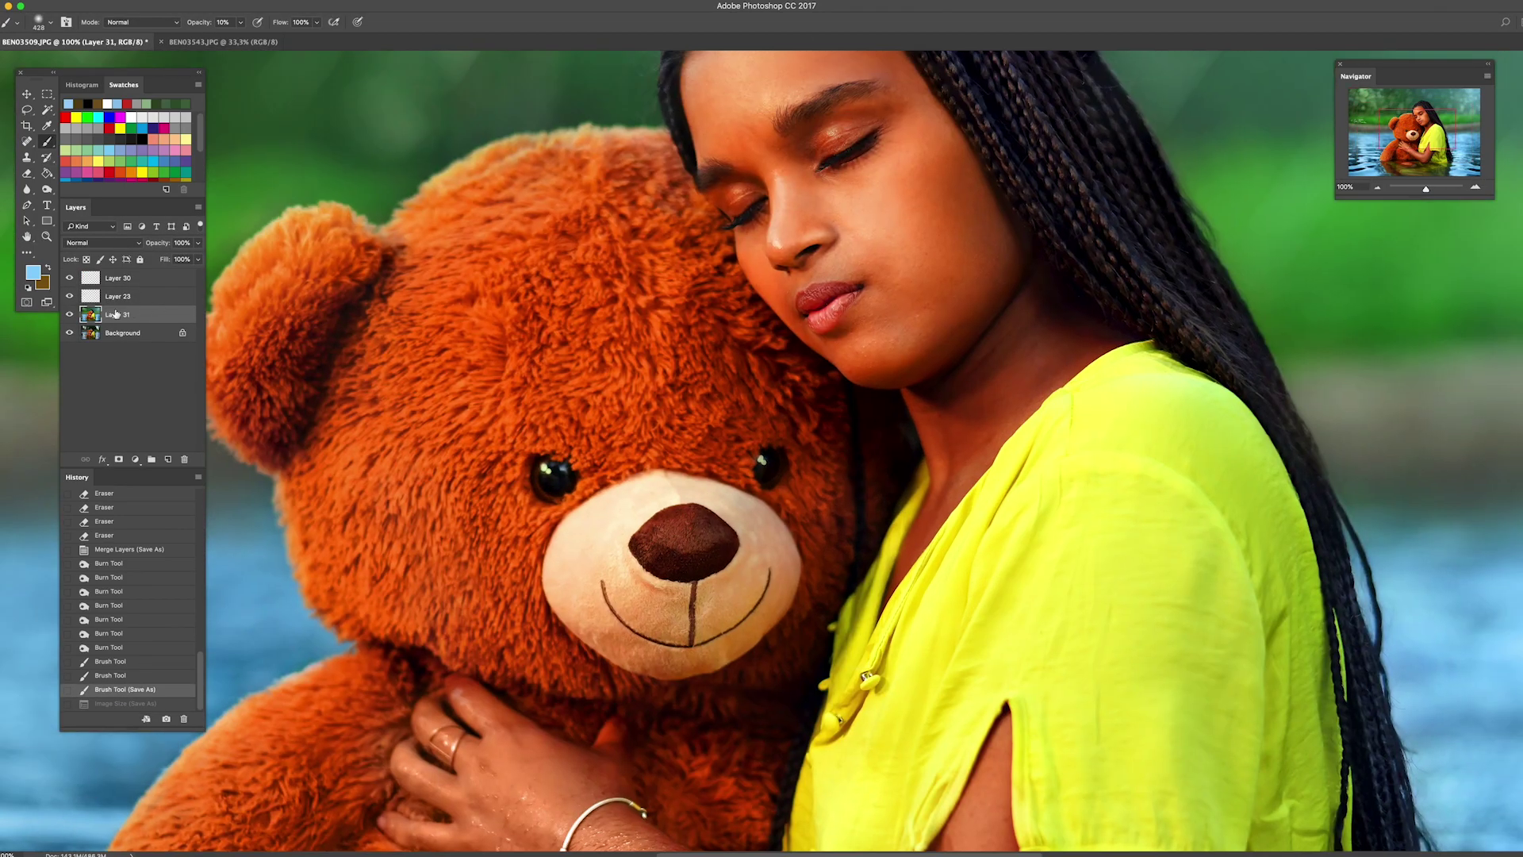
# Duplicate Layer 31 to make a copy for sharpening.
pyautogui.moveTo(165, 459); pyautogui.dragTo(165, 460)
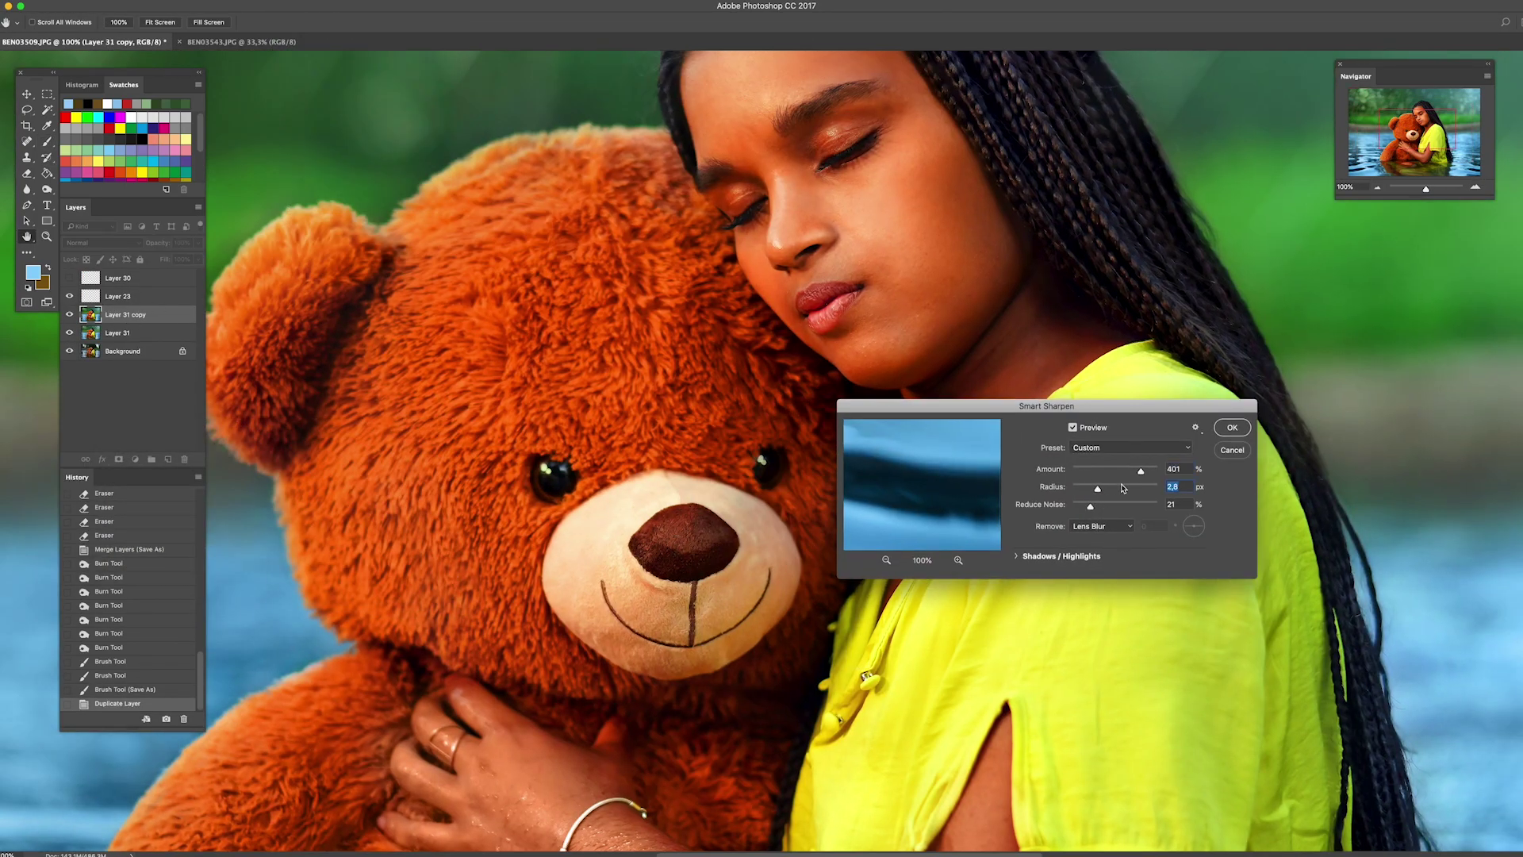